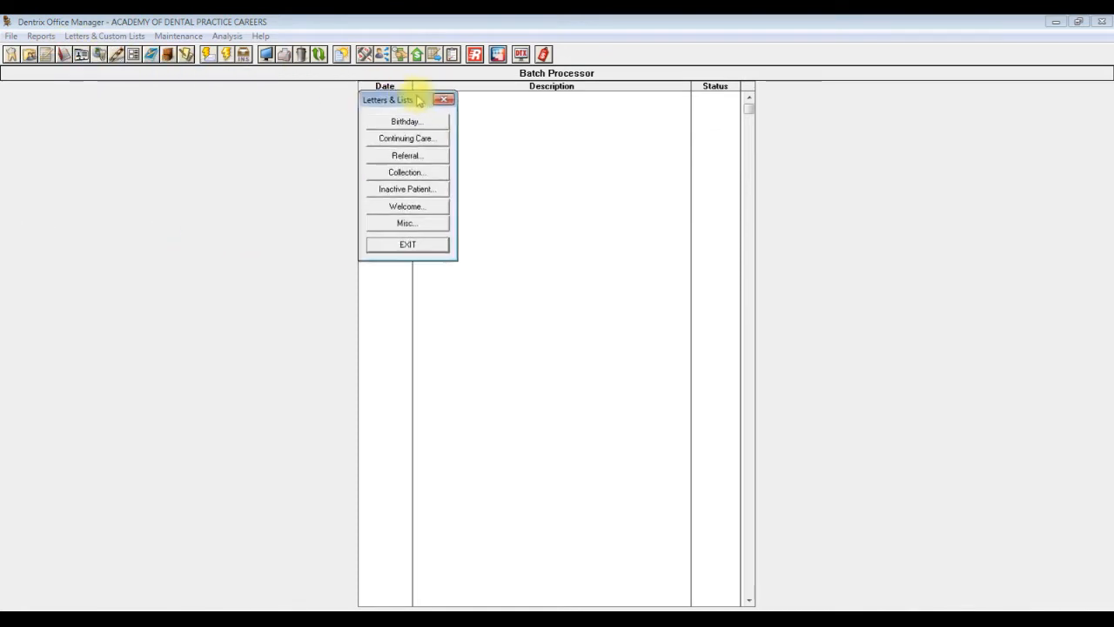
Open the setup of the Patient Report (by filters) custom list from the miscellaneous letters for editing.
click(458, 230)
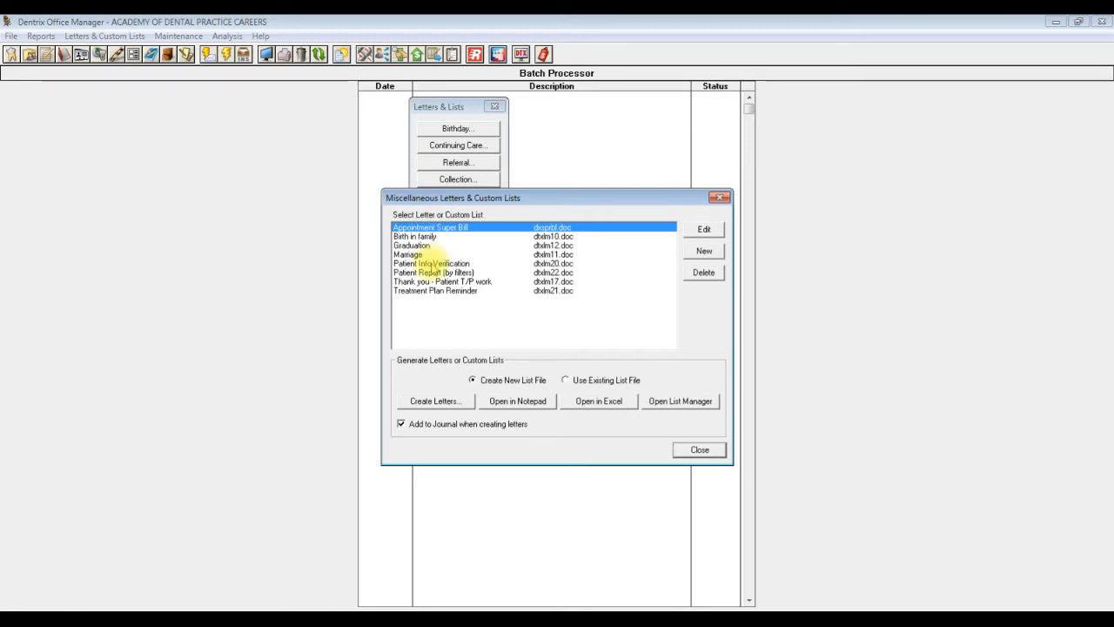
click(433, 273)
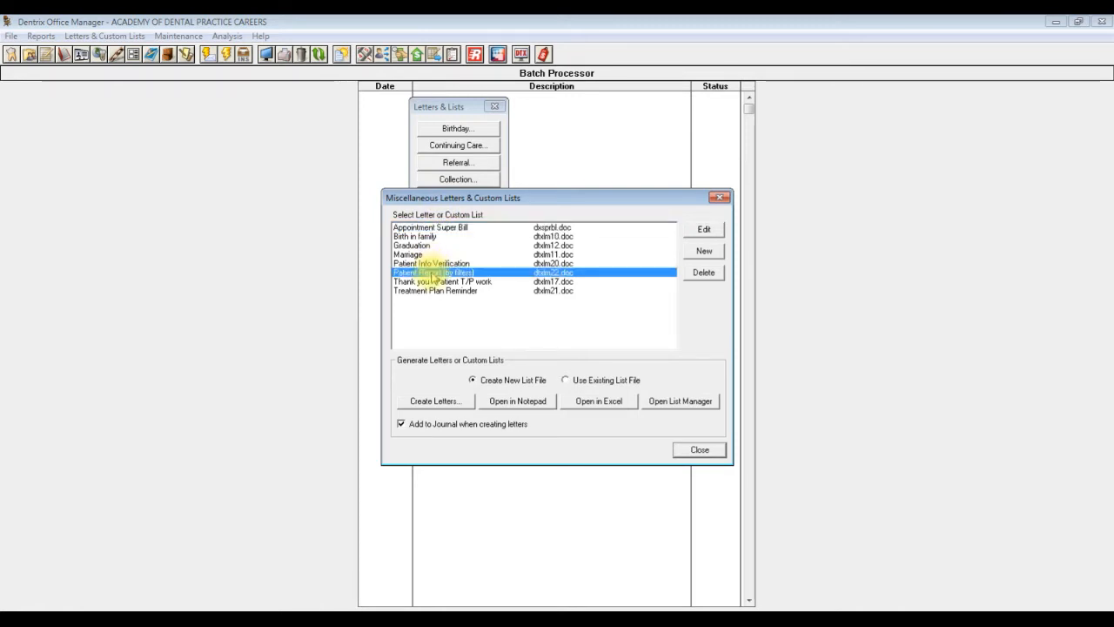
click(705, 230)
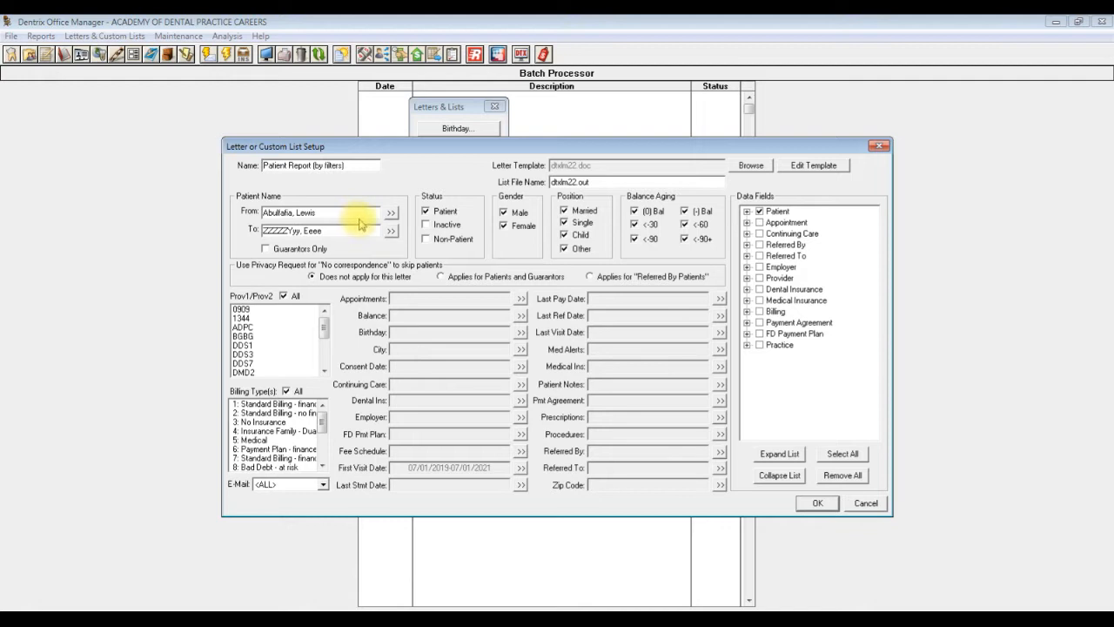
Set the list's patient name range by searching last name "aa" for the starting patient and "zz" for the ending patient.
click(392, 213)
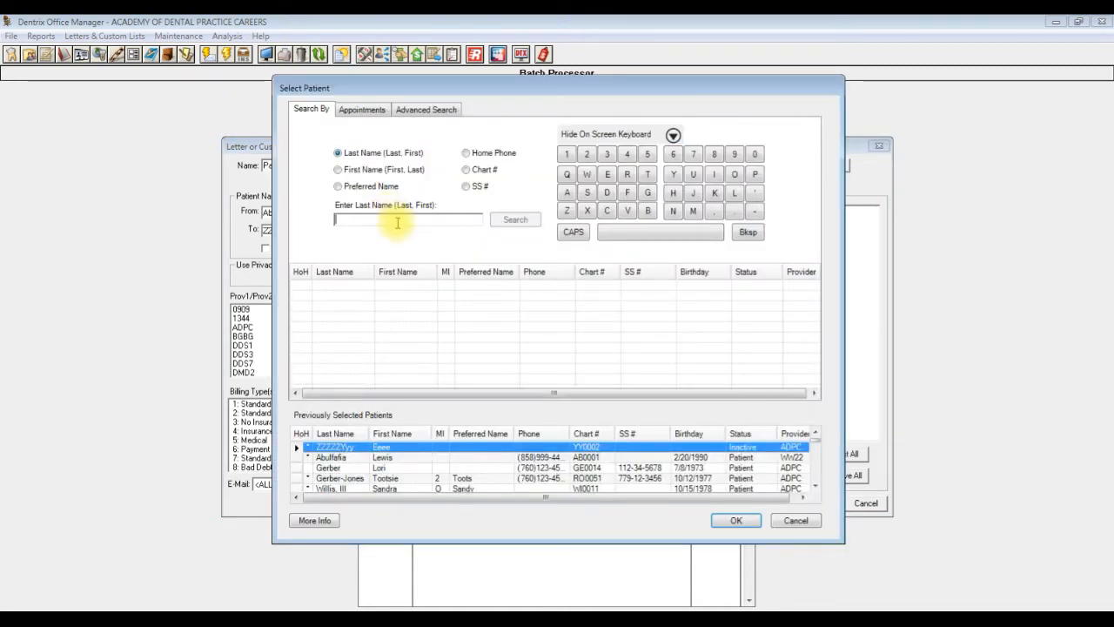
text(aa)
key(Return)
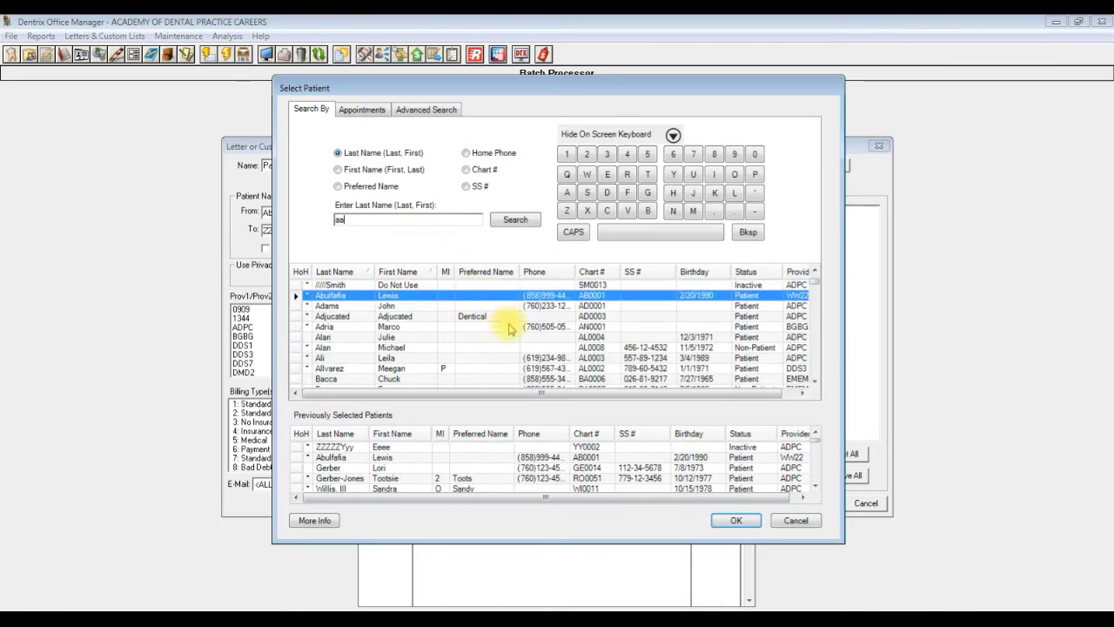
click(736, 520)
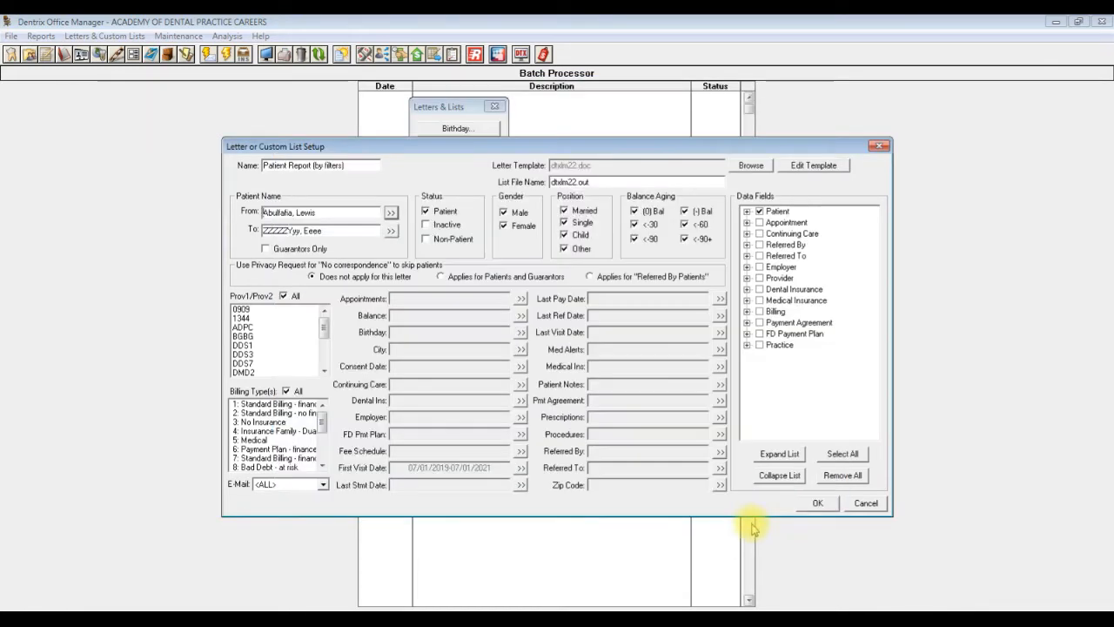
click(391, 231)
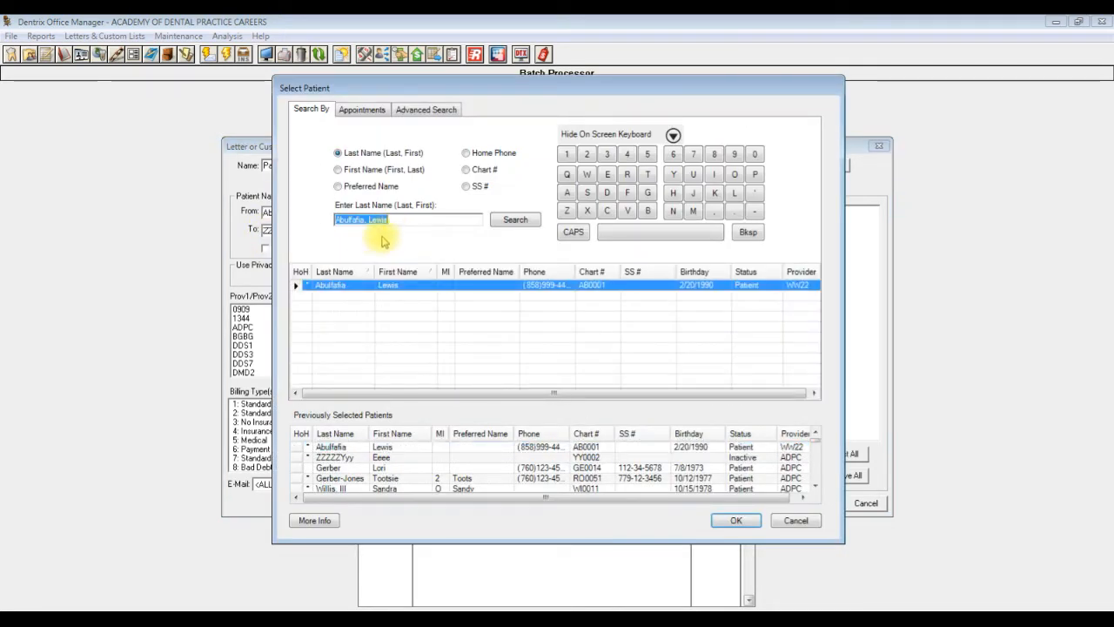
text(zz)
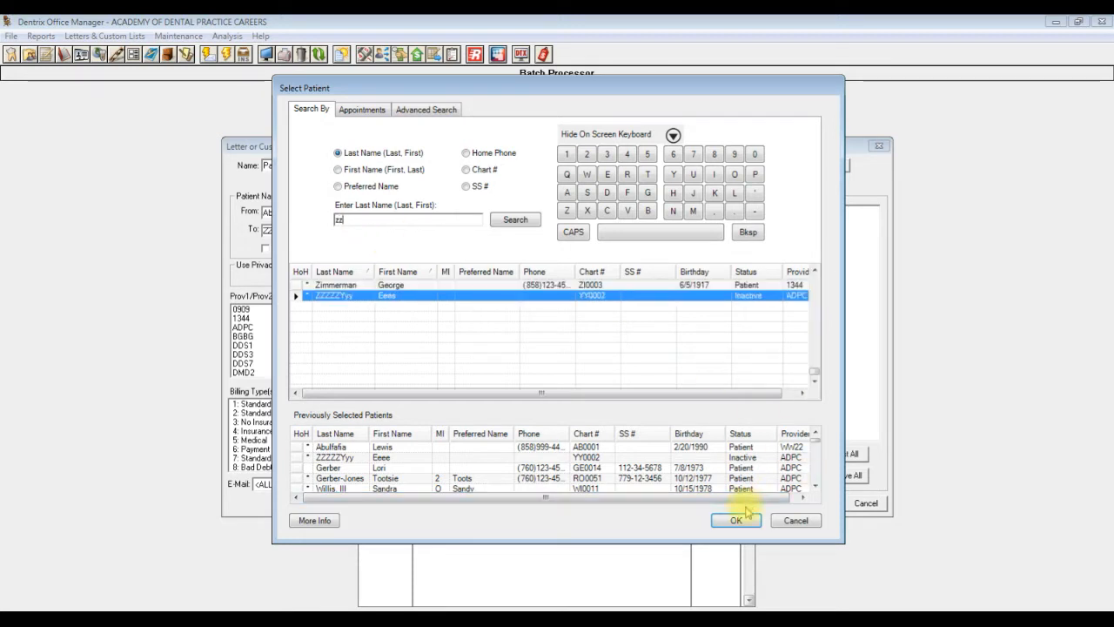
click(736, 520)
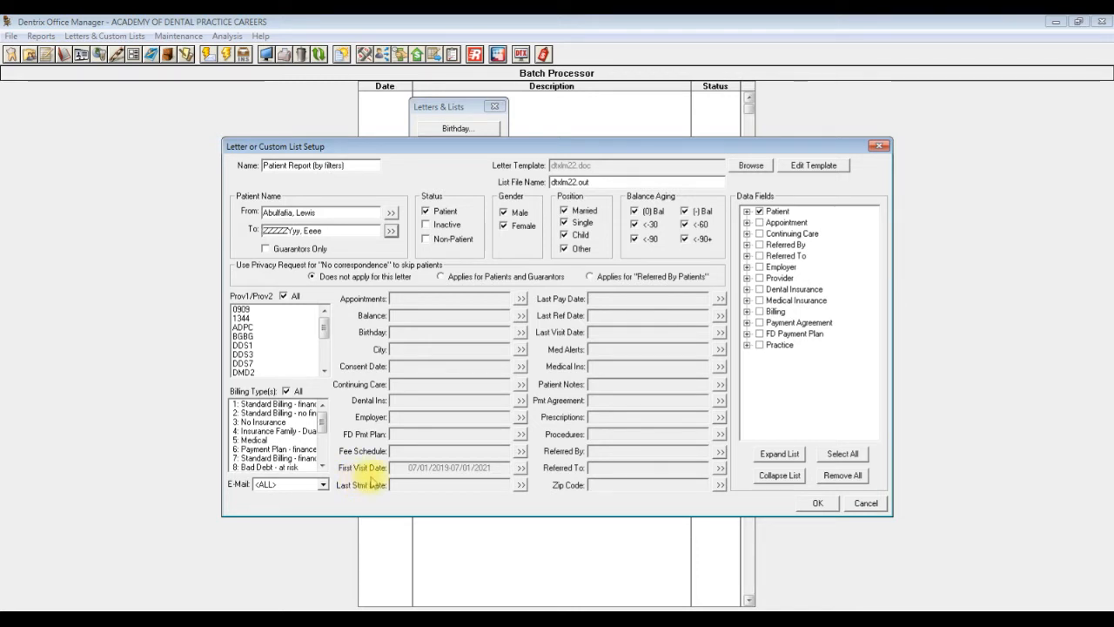
Accept the first visit date range 07/01/2019 to 07/01/2021 and save the custom list setup.
click(521, 469)
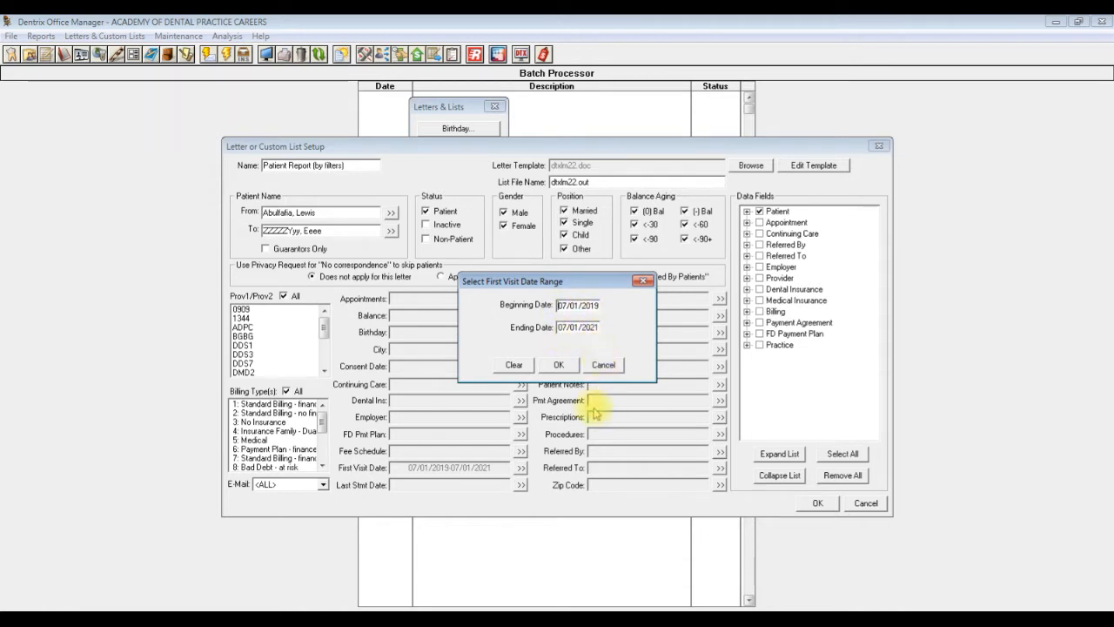
click(559, 365)
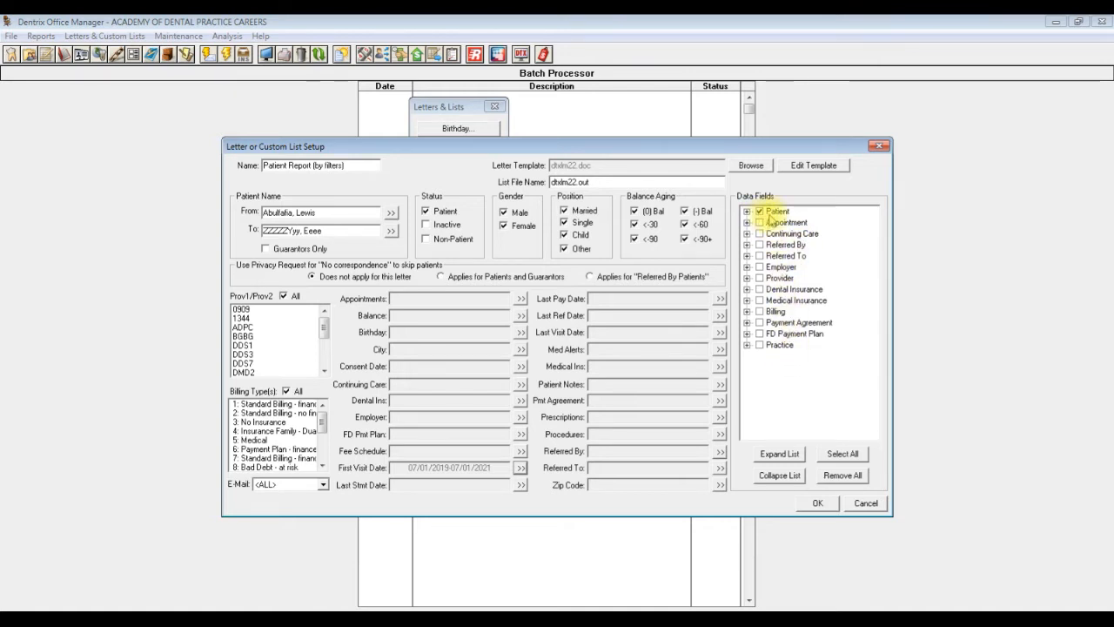
click(819, 504)
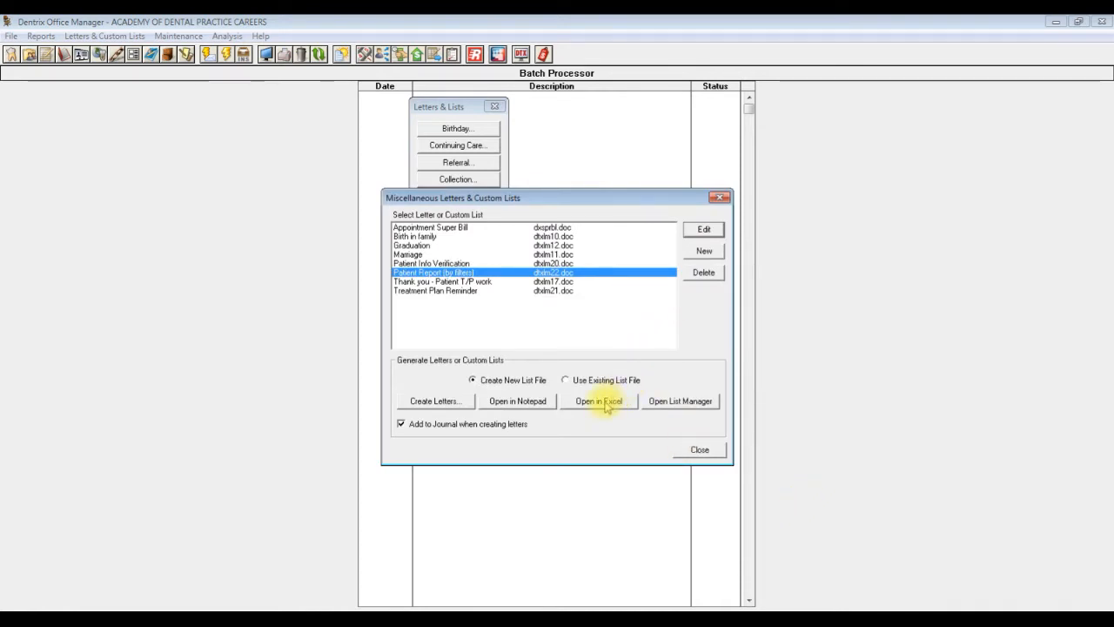
Generate the Patient Report list in Notepad and look up the line number of its last patient entry.
click(511, 406)
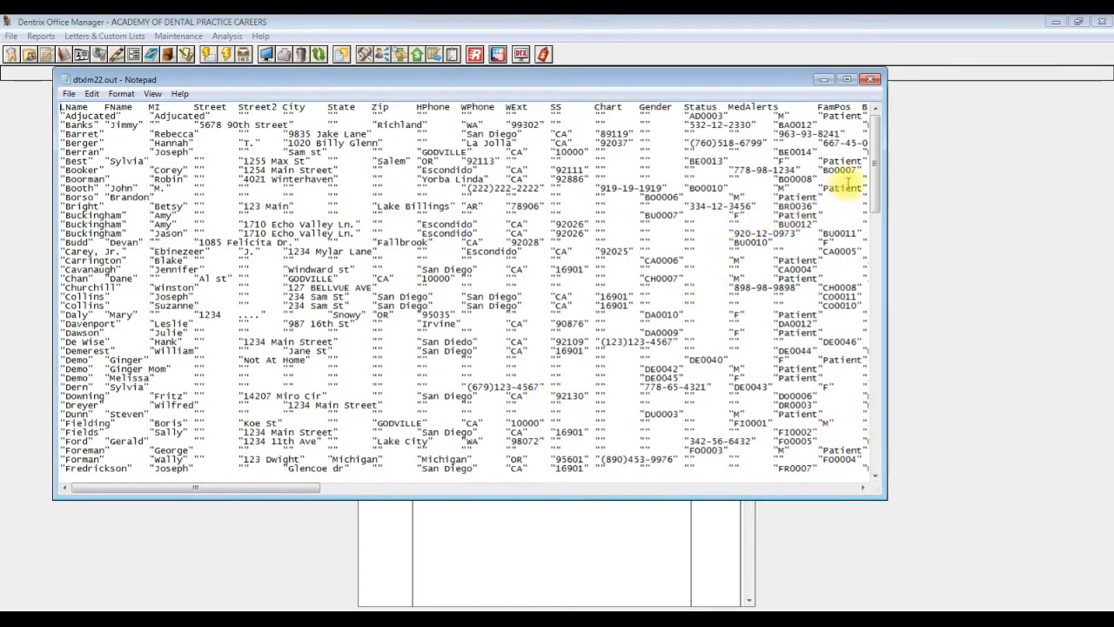
drag(875, 183, 865, 490)
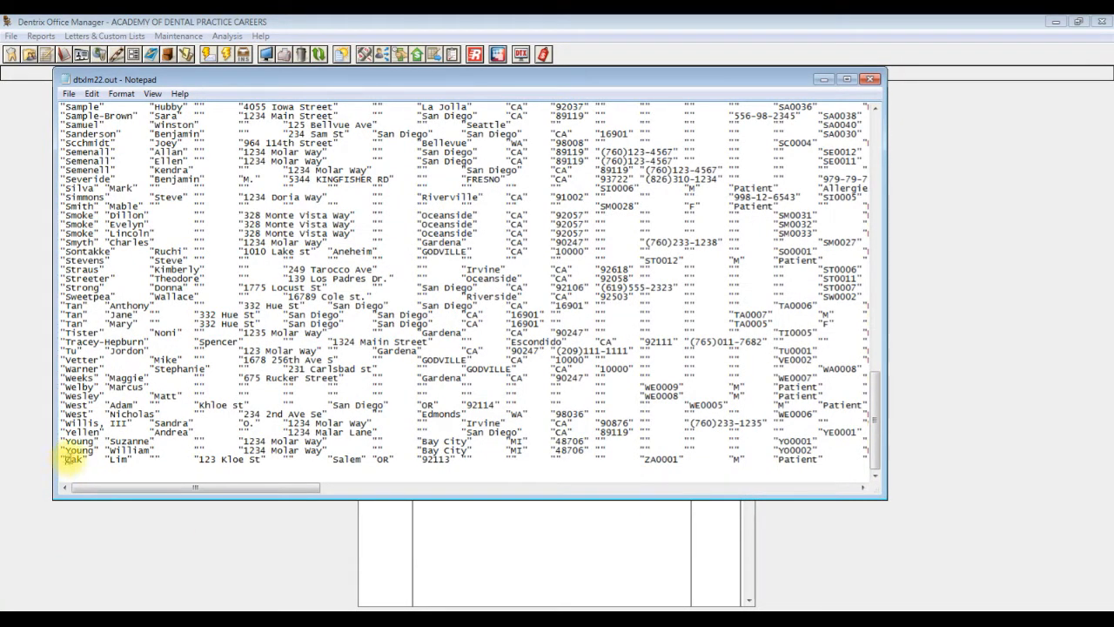
click(92, 94)
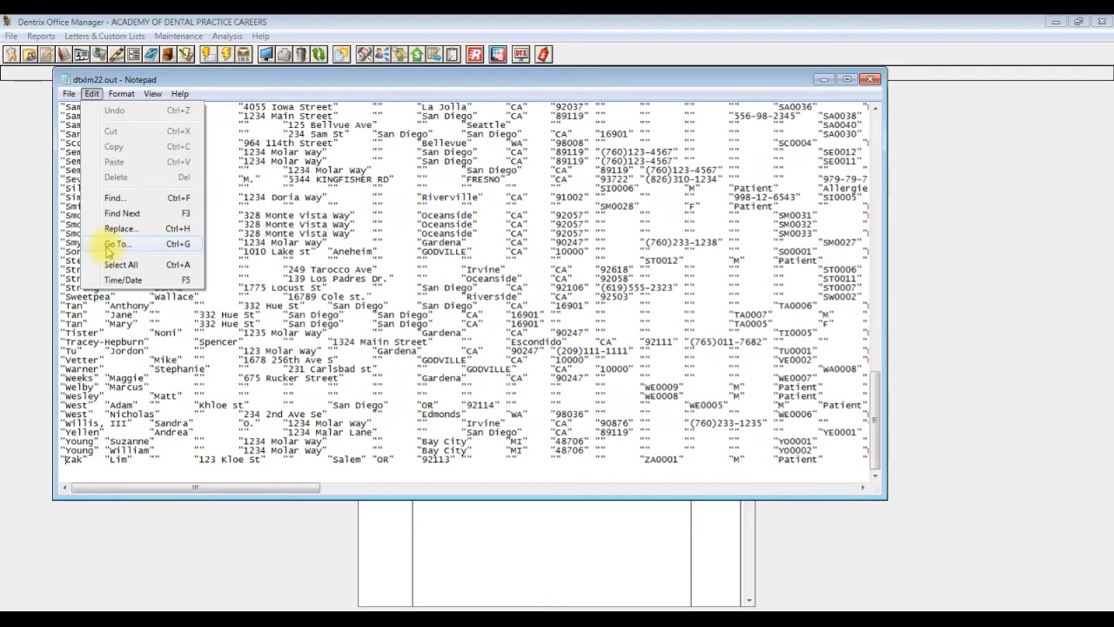
click(130, 250)
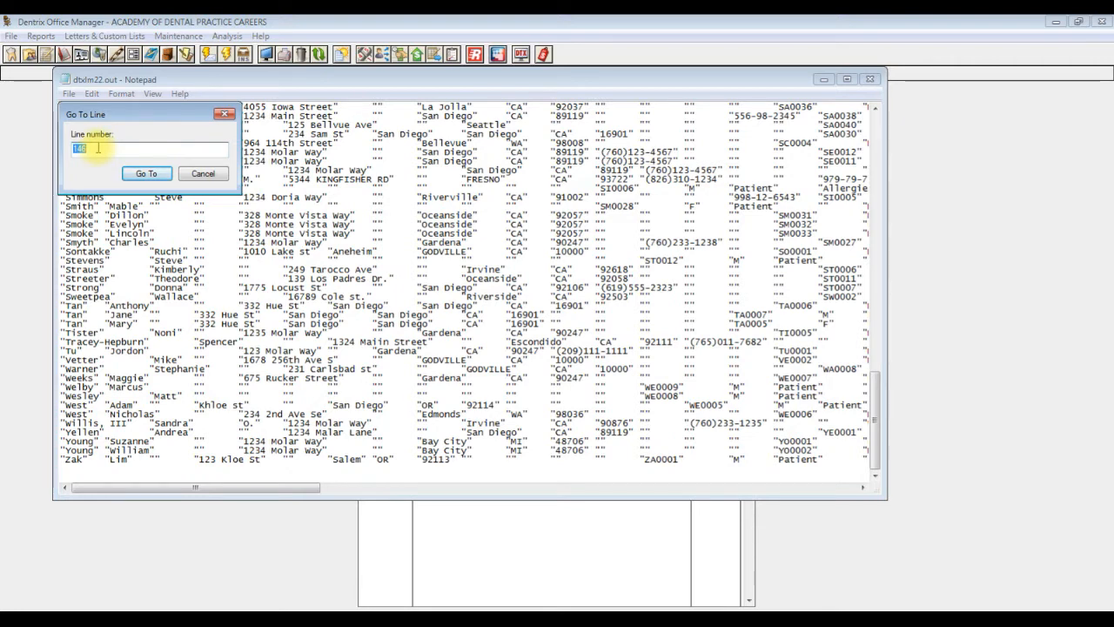
click(145, 176)
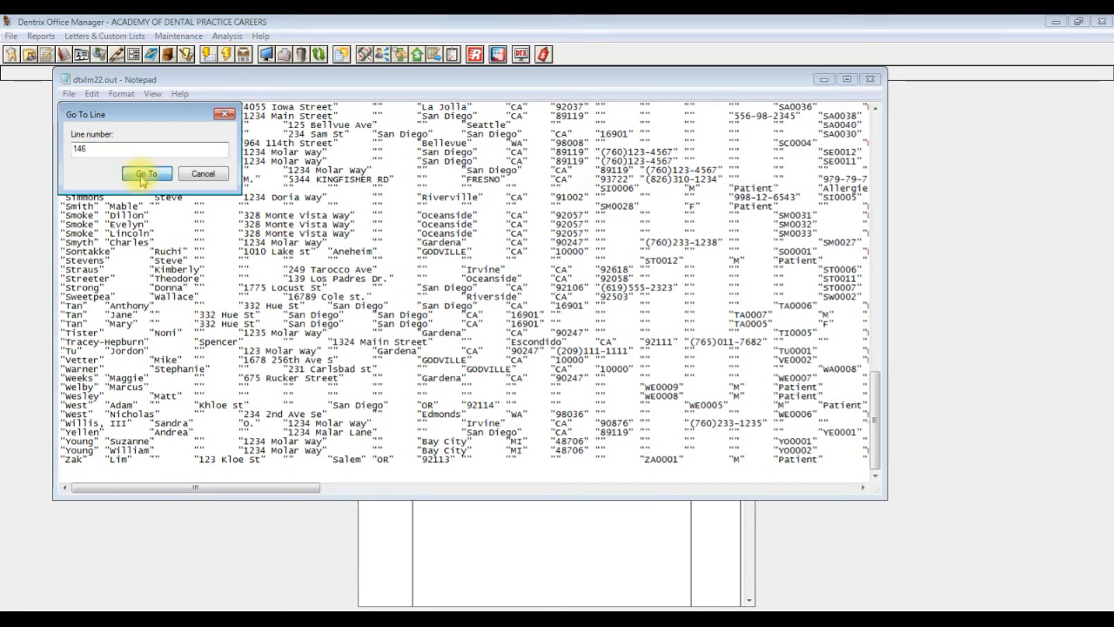
click(823, 79)
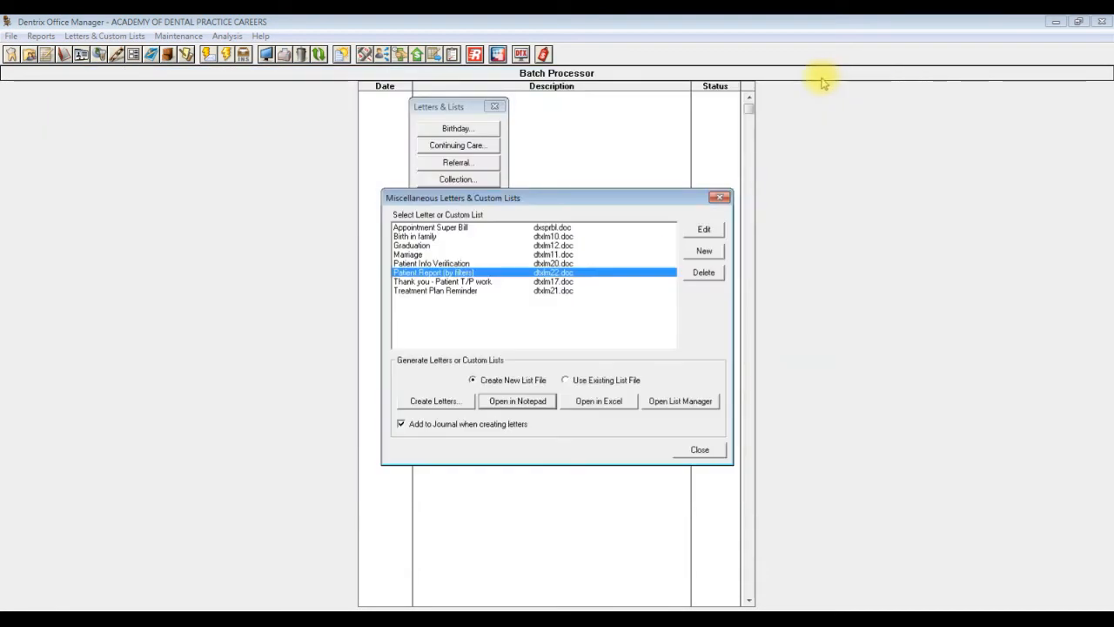
click(716, 450)
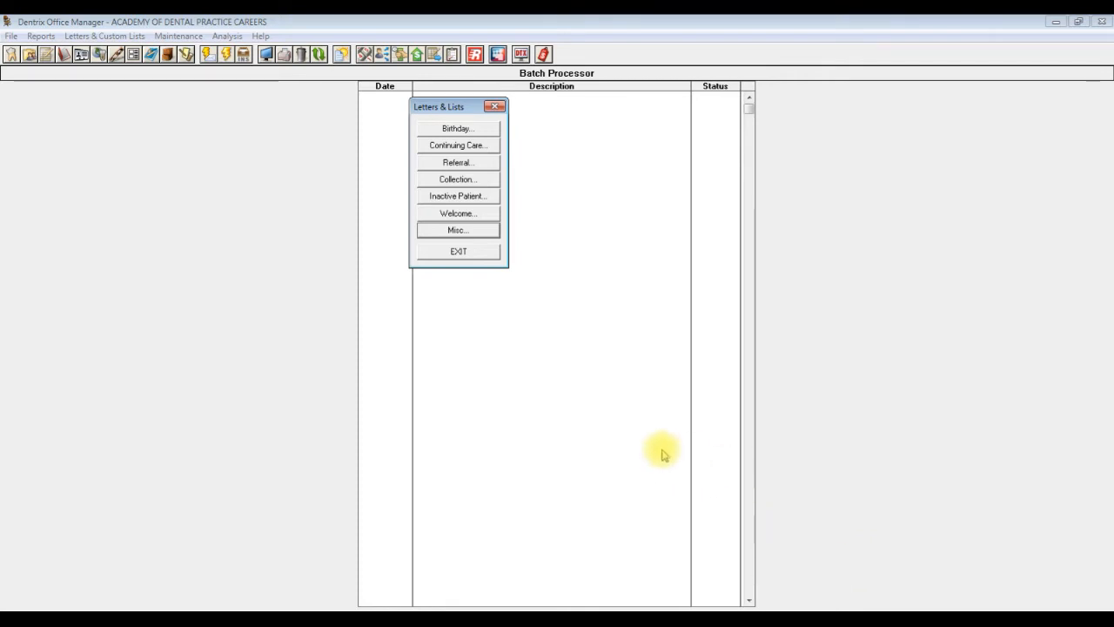
Reopen the Patient Report (by filters) setup from the miscellaneous letters and custom lists.
click(460, 232)
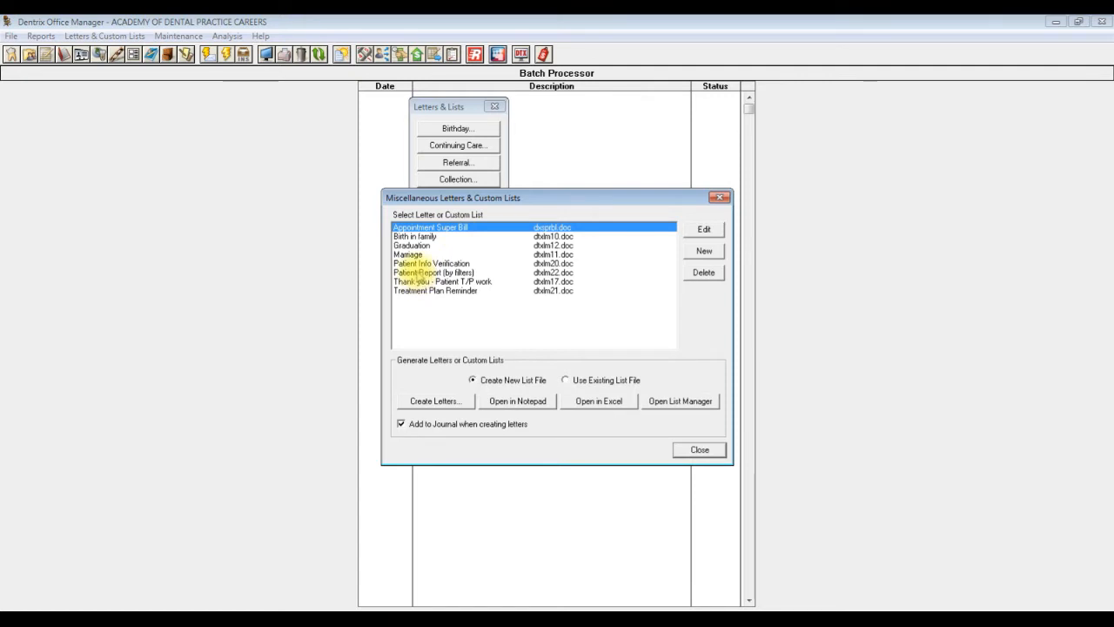
click(420, 274)
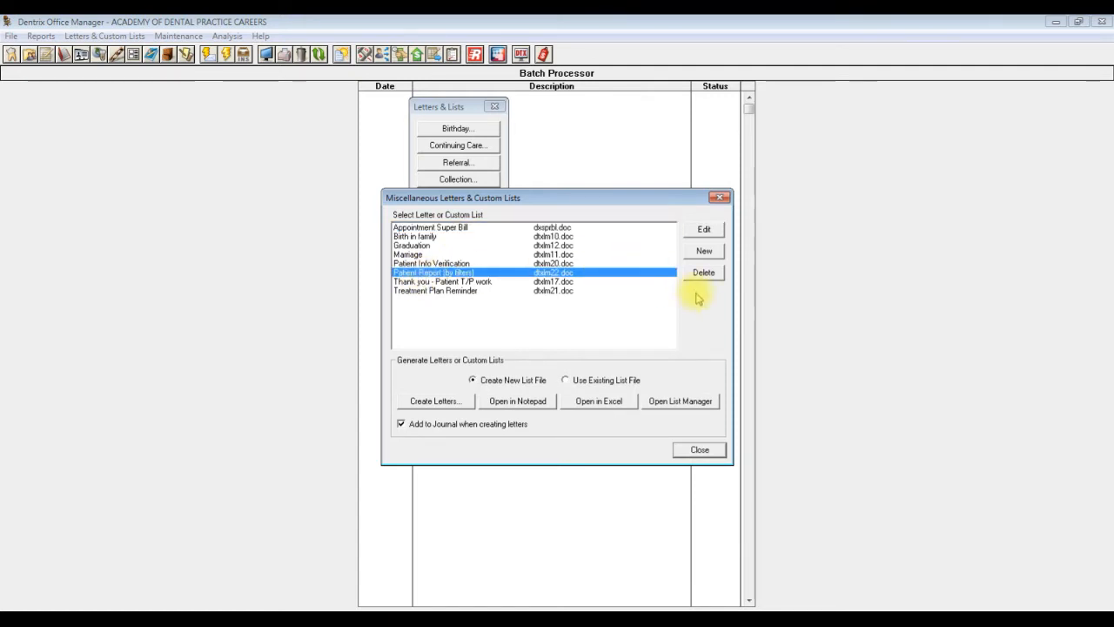
click(705, 230)
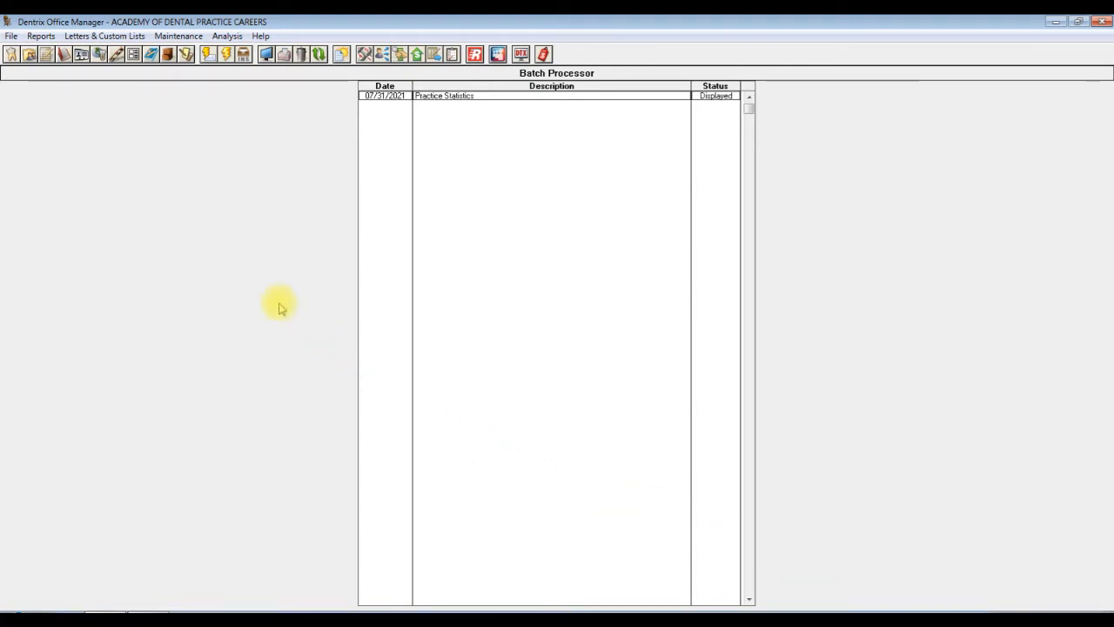
Send a Practice Statistics Report to the Batch Processor.
click(40, 36)
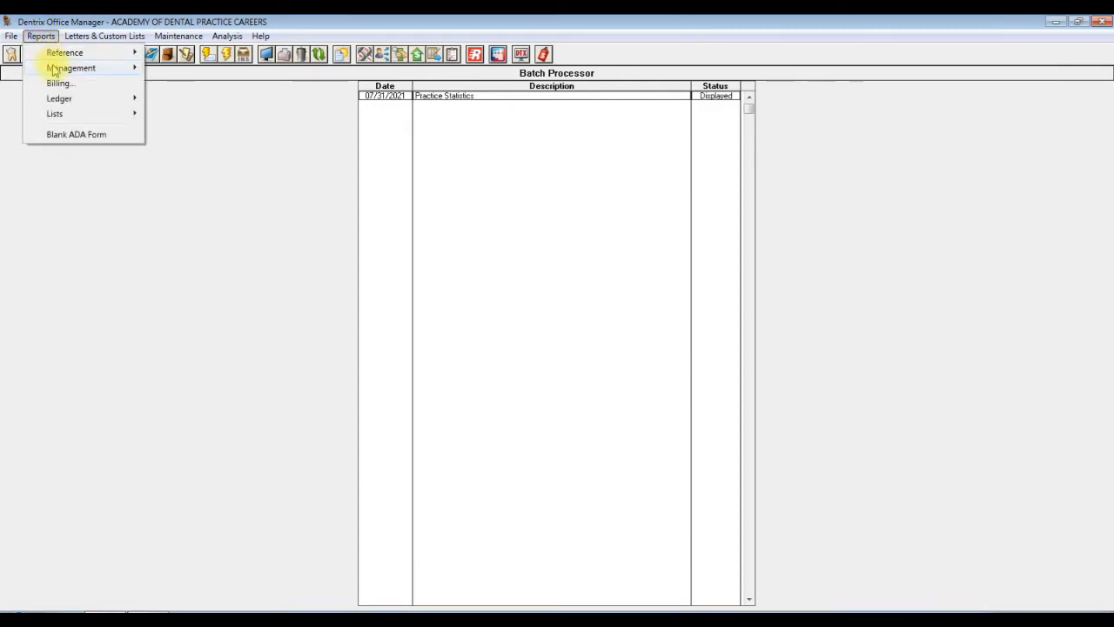
mouse_move(56, 68)
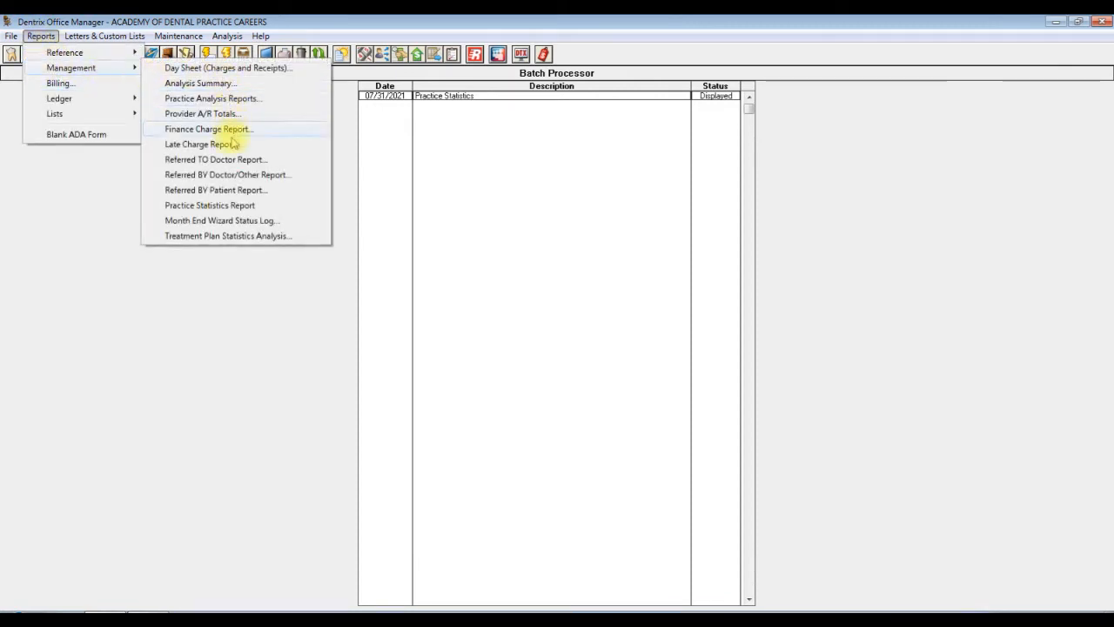
click(244, 206)
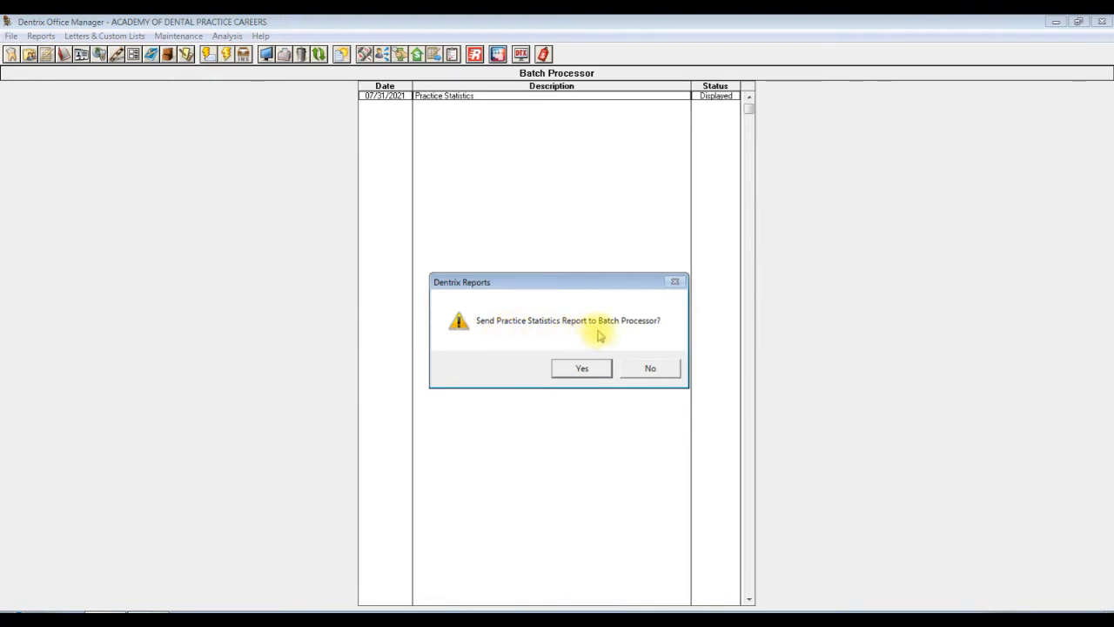
click(584, 369)
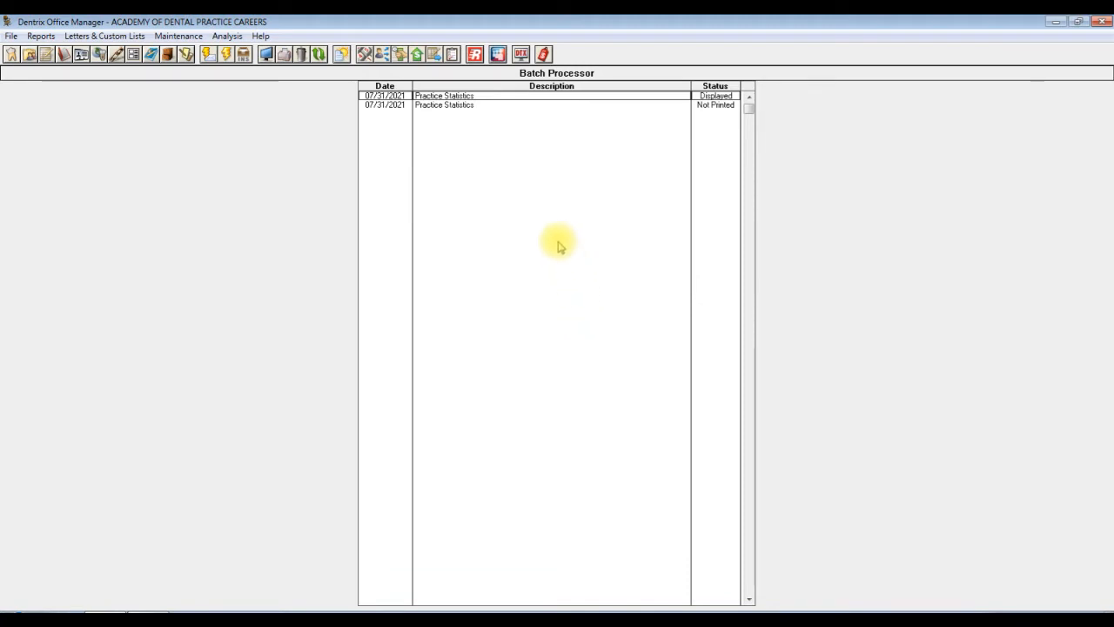
Preview the unprinted Practice Statistics report at 60% zoom and start printing it.
click(470, 105)
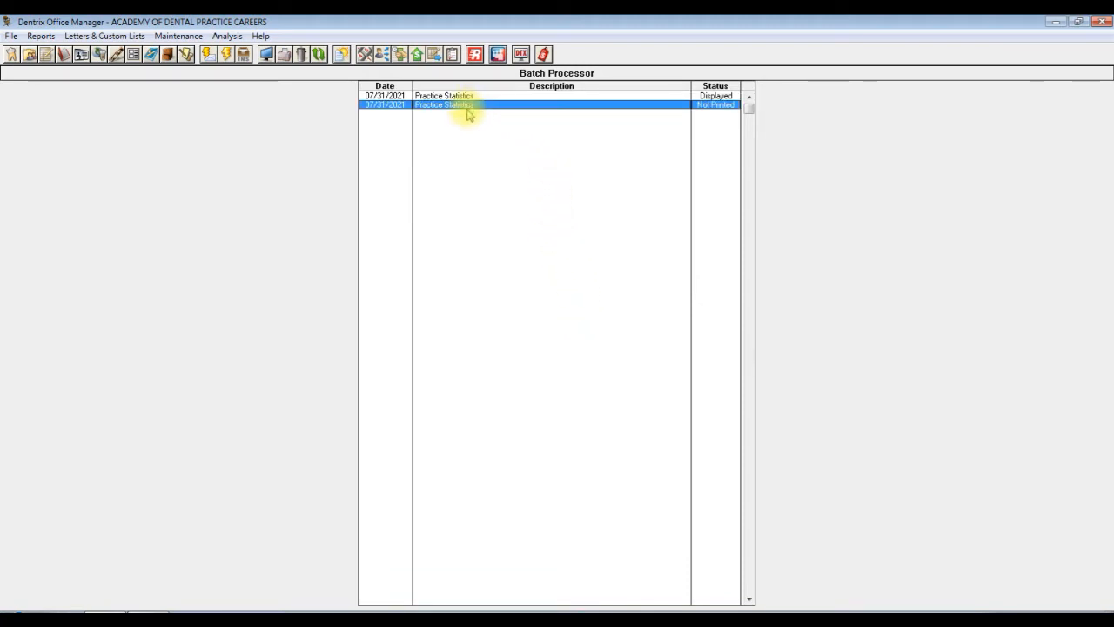
double_click(465, 104)
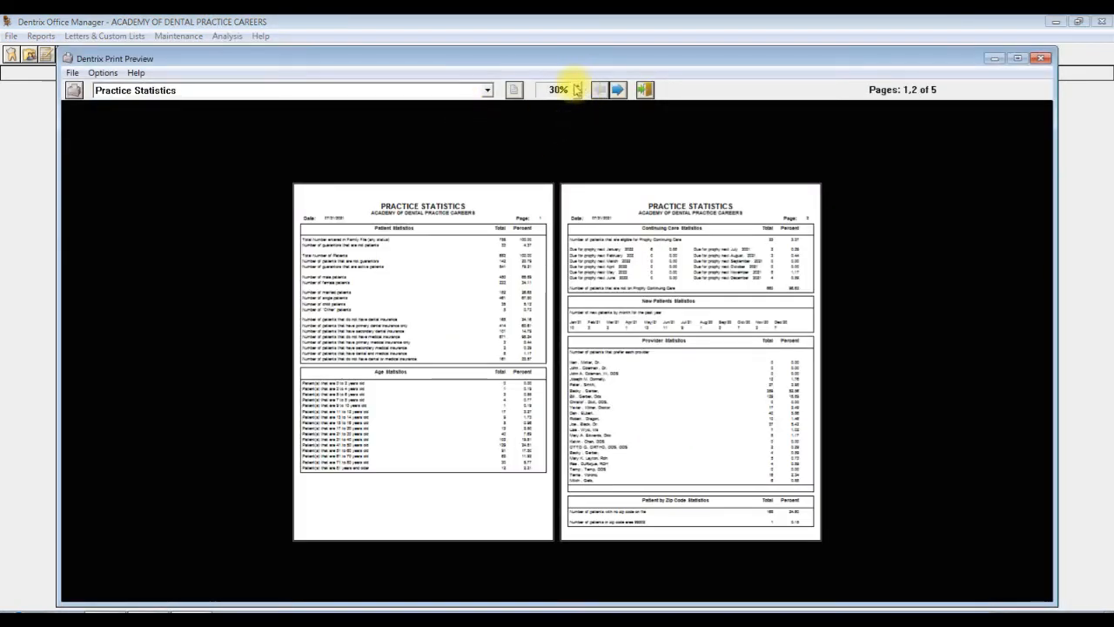
click(577, 85)
click(579, 86)
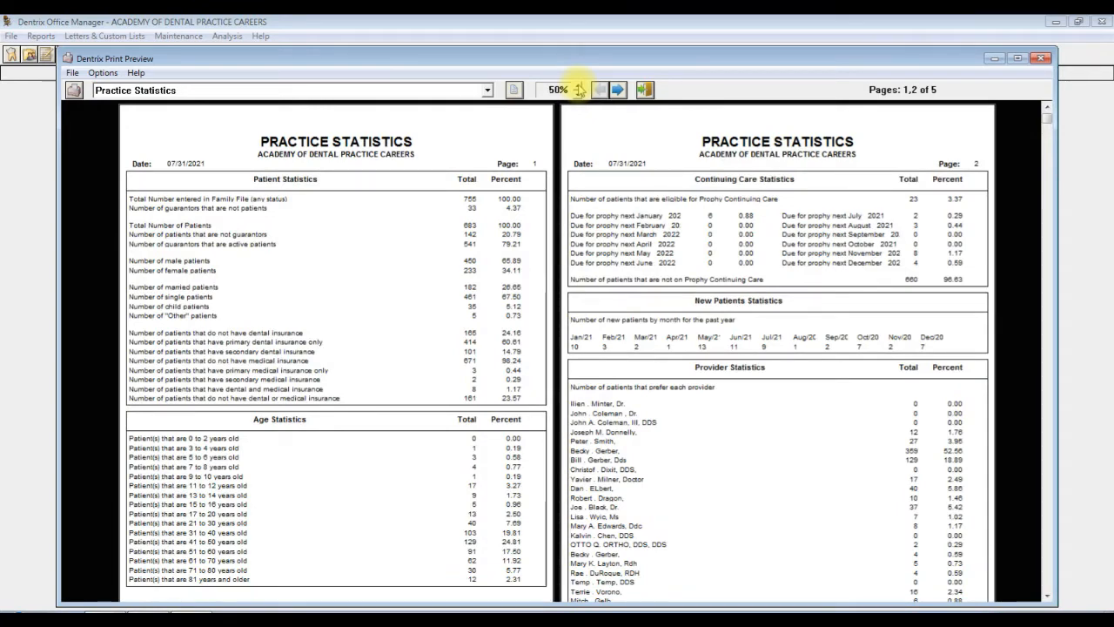
click(579, 86)
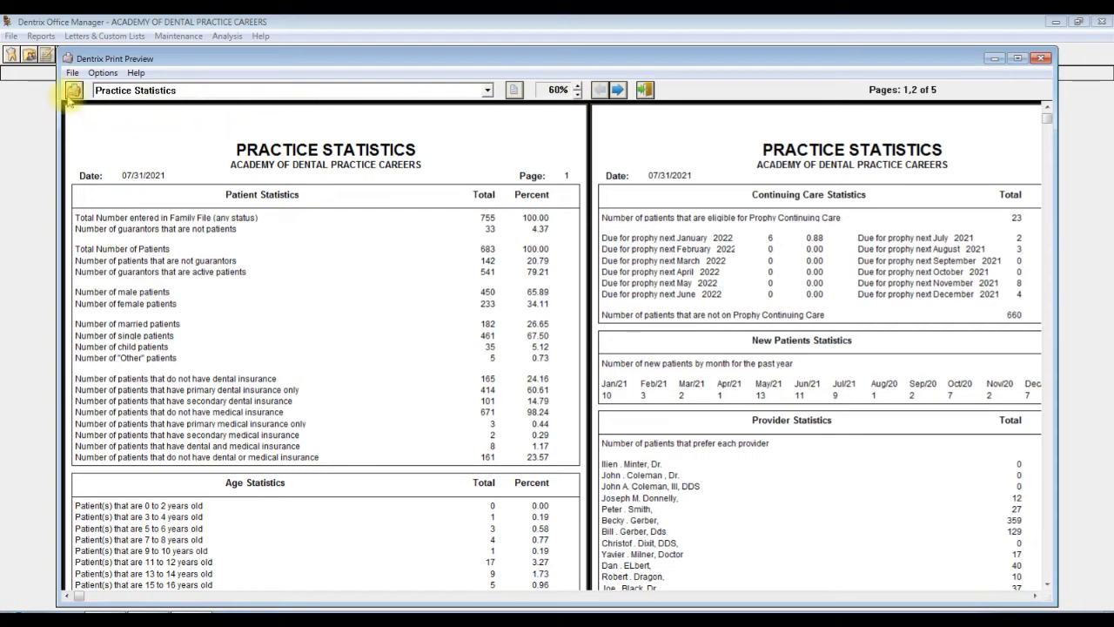
click(73, 75)
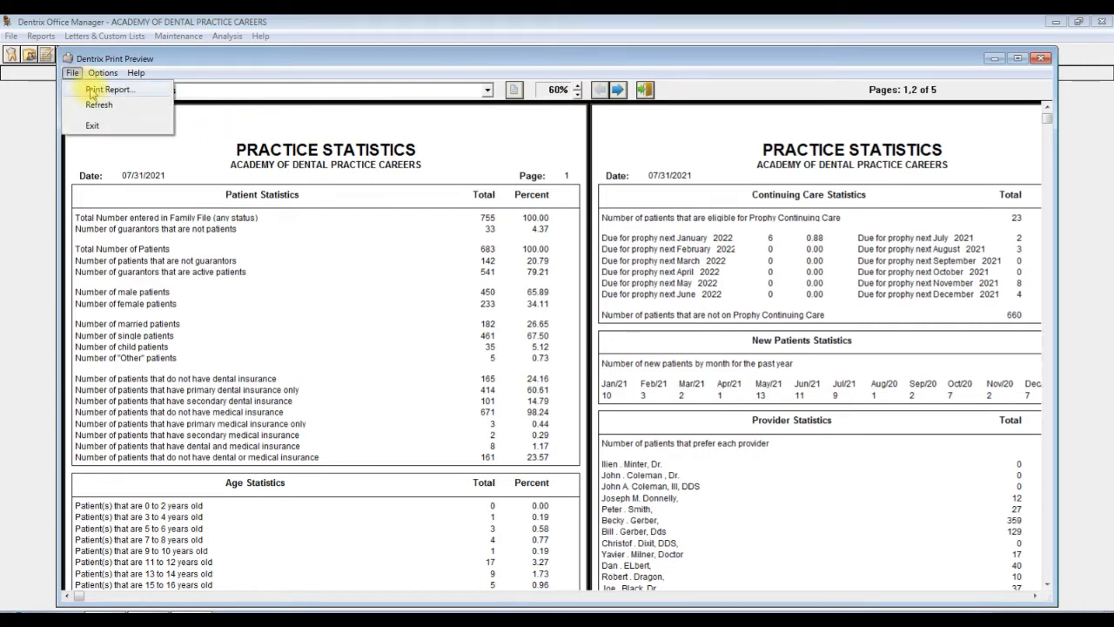
click(103, 90)
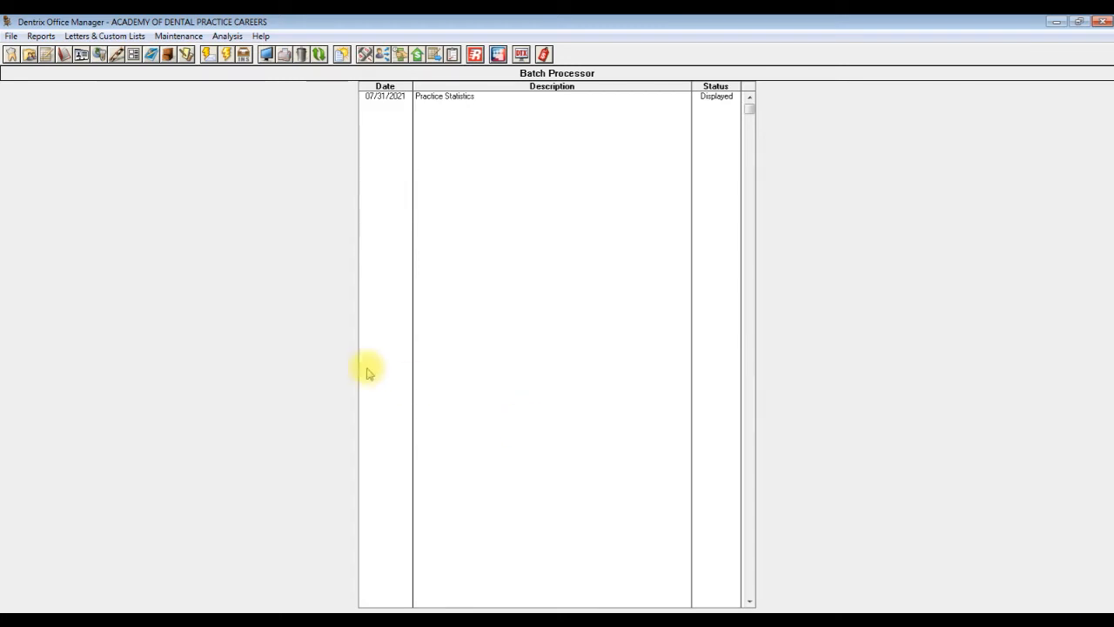
Send a standard New Patient List with first visit dates from 07/01/21 to 07/31/2021 to the Batch Processor.
click(41, 37)
mouse_move(51, 113)
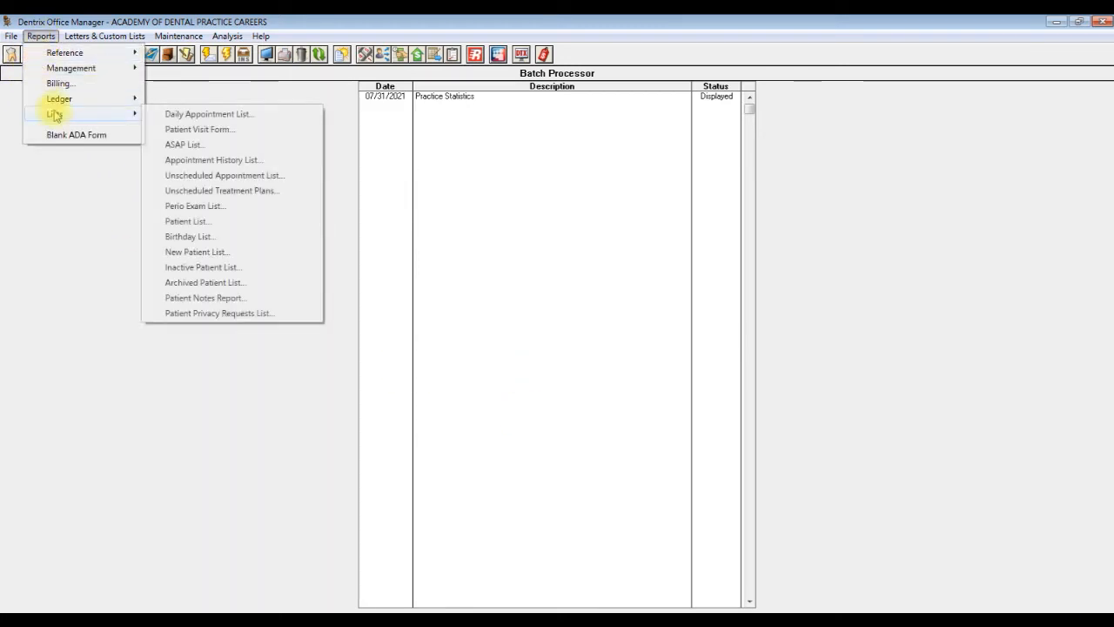
click(218, 250)
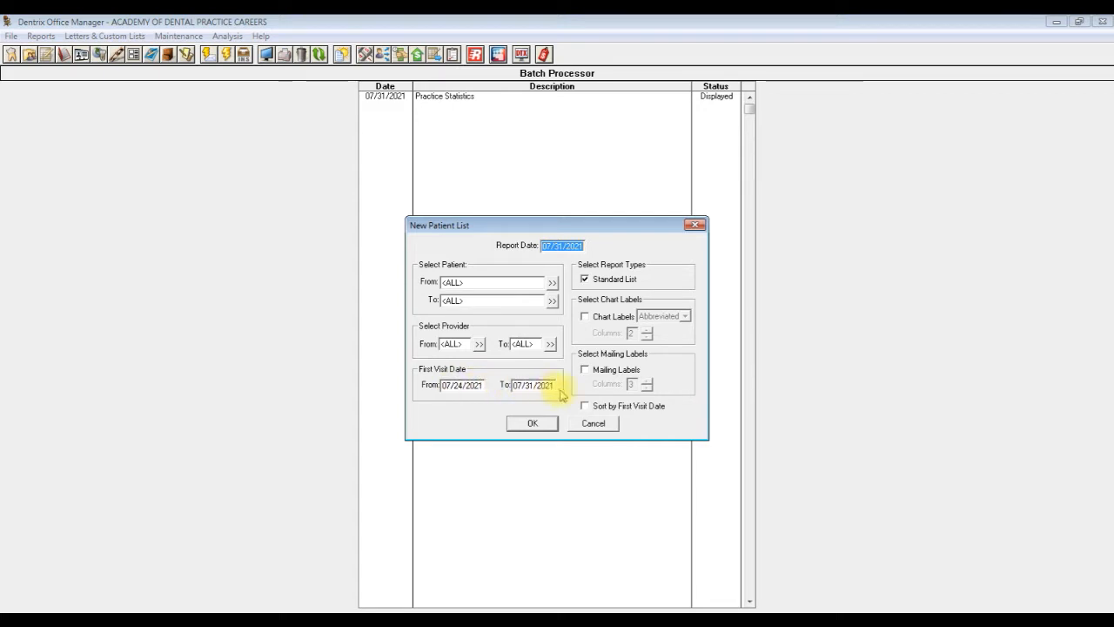
click(481, 384)
drag(481, 383, 438, 385)
text(07/01/)
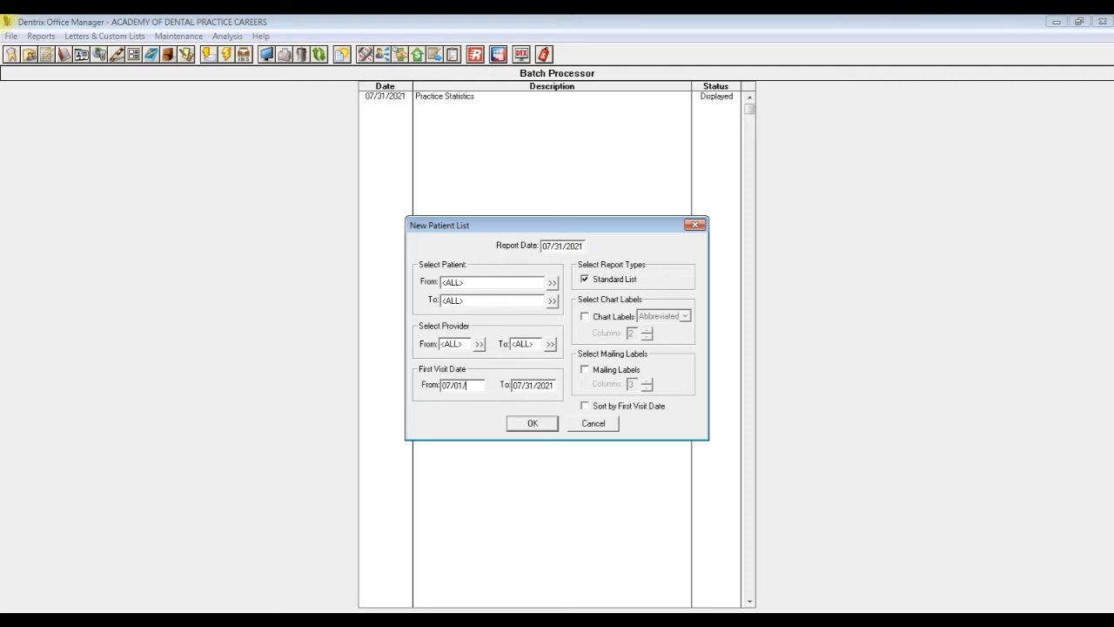
text(21)
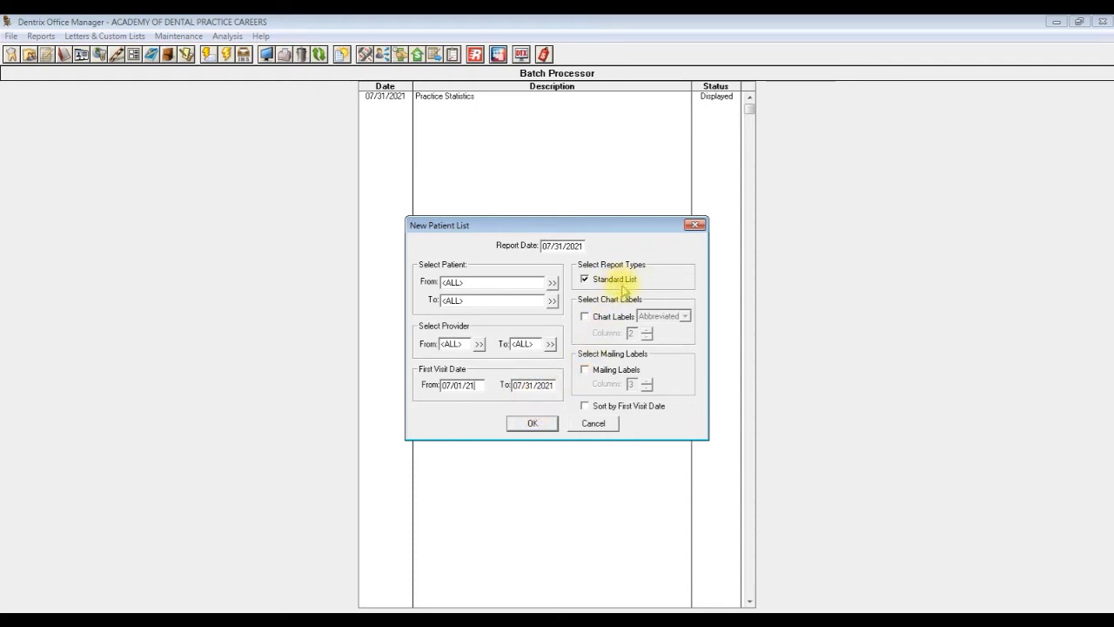
click(535, 425)
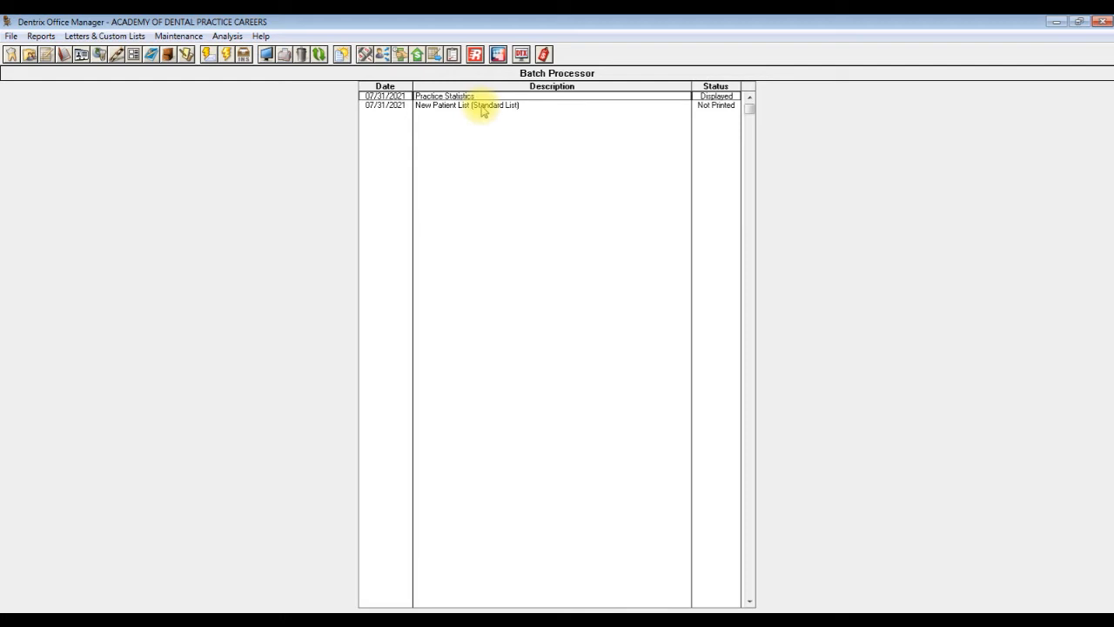
Preview the New Patient List at 70% zoom, review its totals, and start printing the report.
double_click(483, 108)
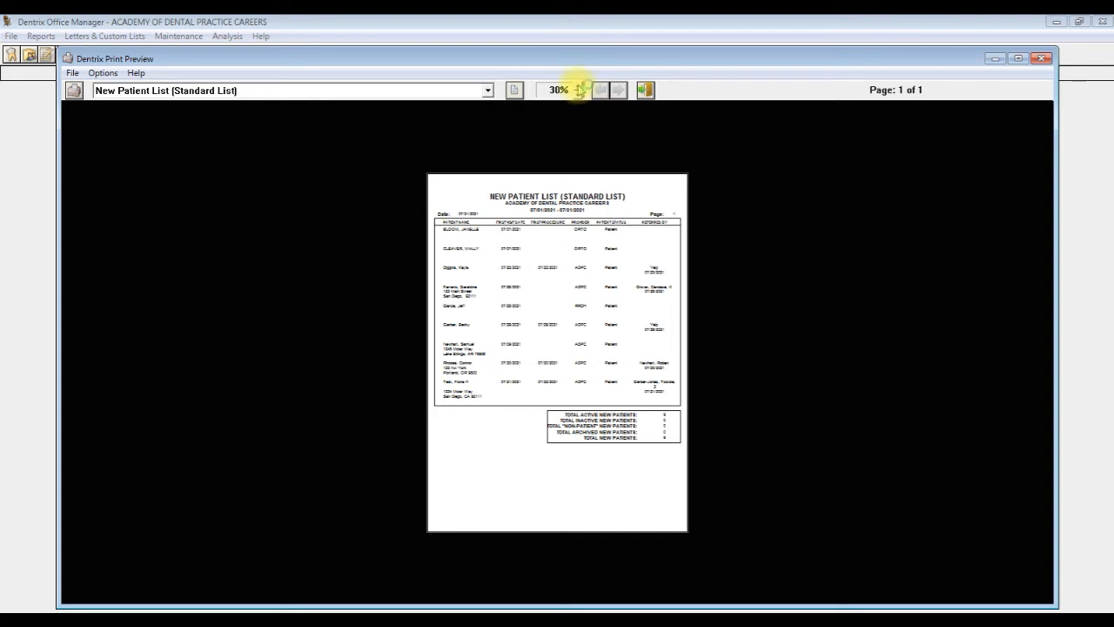
click(581, 86)
click(579, 86)
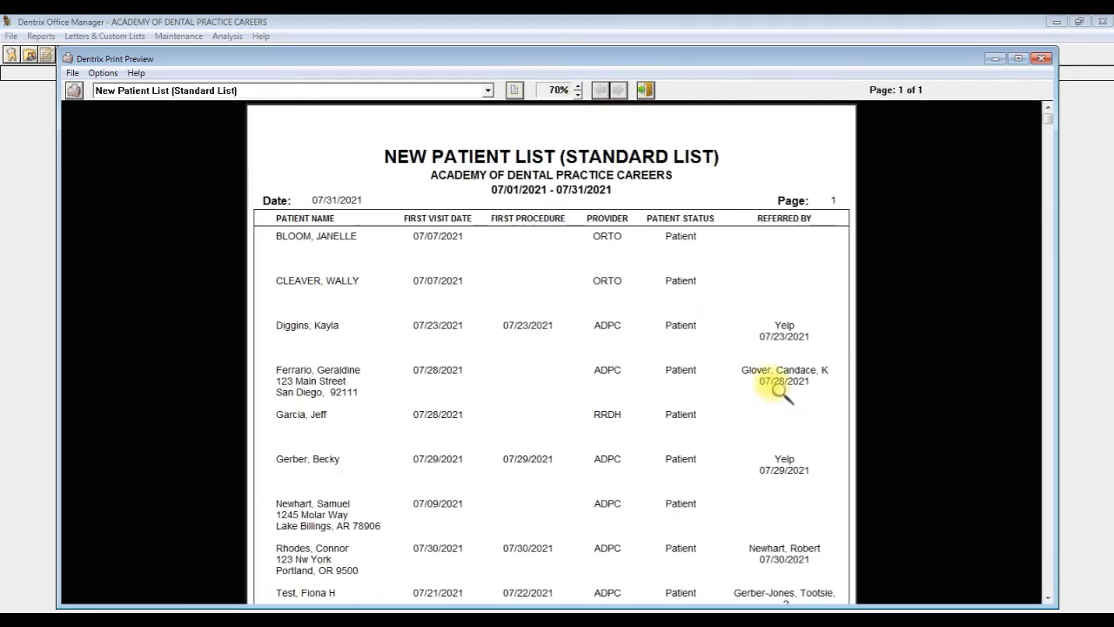
scroll(868, 482, down, 1)
scroll(868, 481, down, 3)
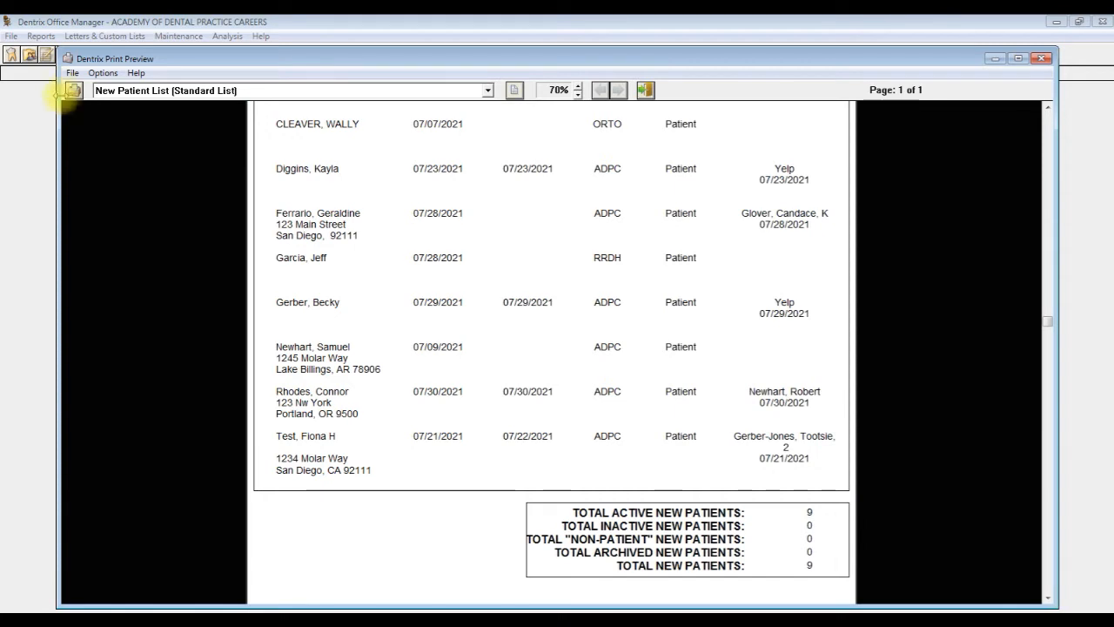
click(73, 73)
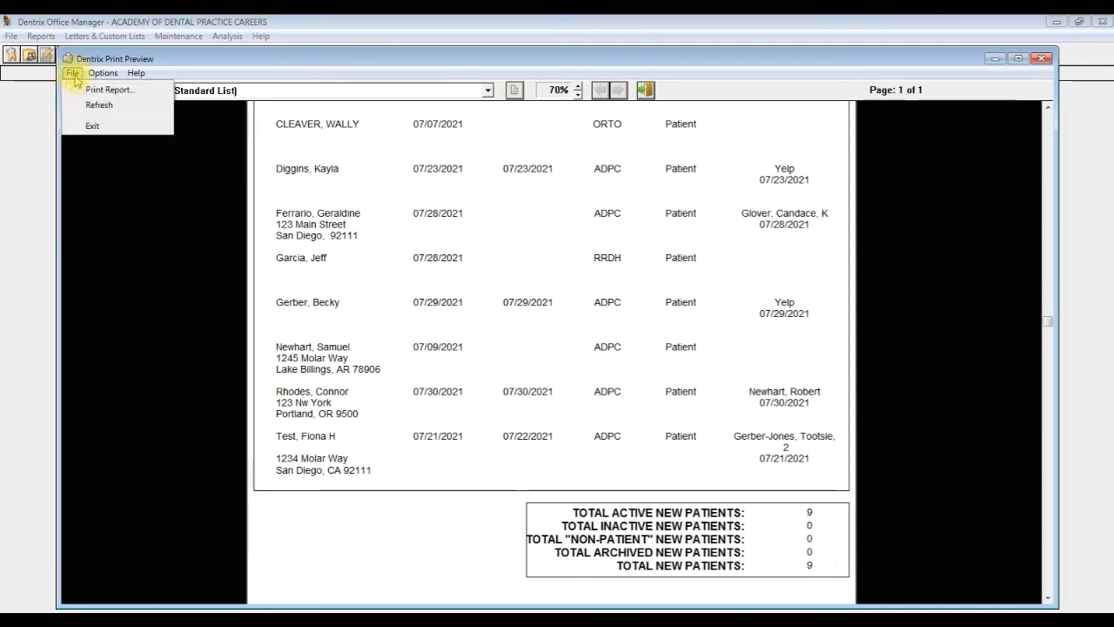
click(99, 91)
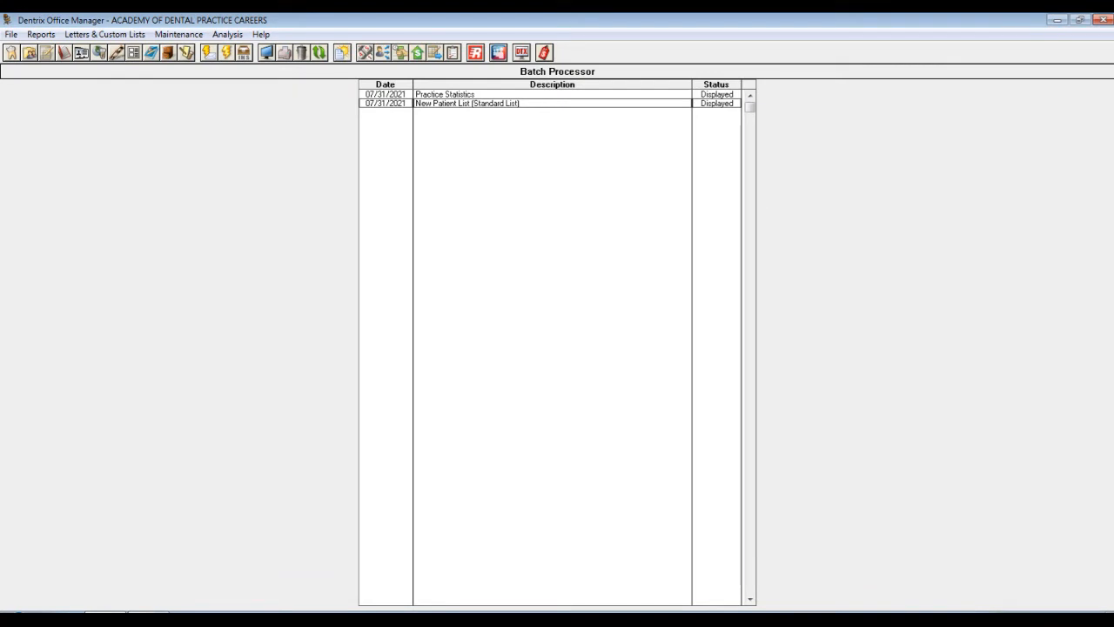
Set up a Day Sheet (Charges and Receipts) report with a start date of 07/01/21.
click(36, 36)
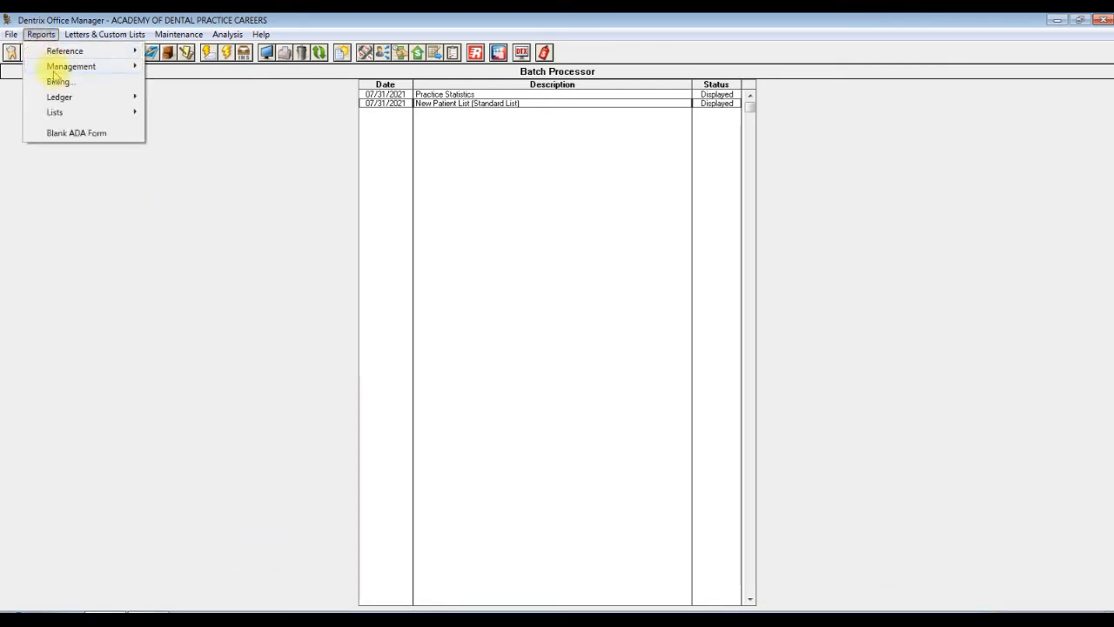
mouse_move(57, 67)
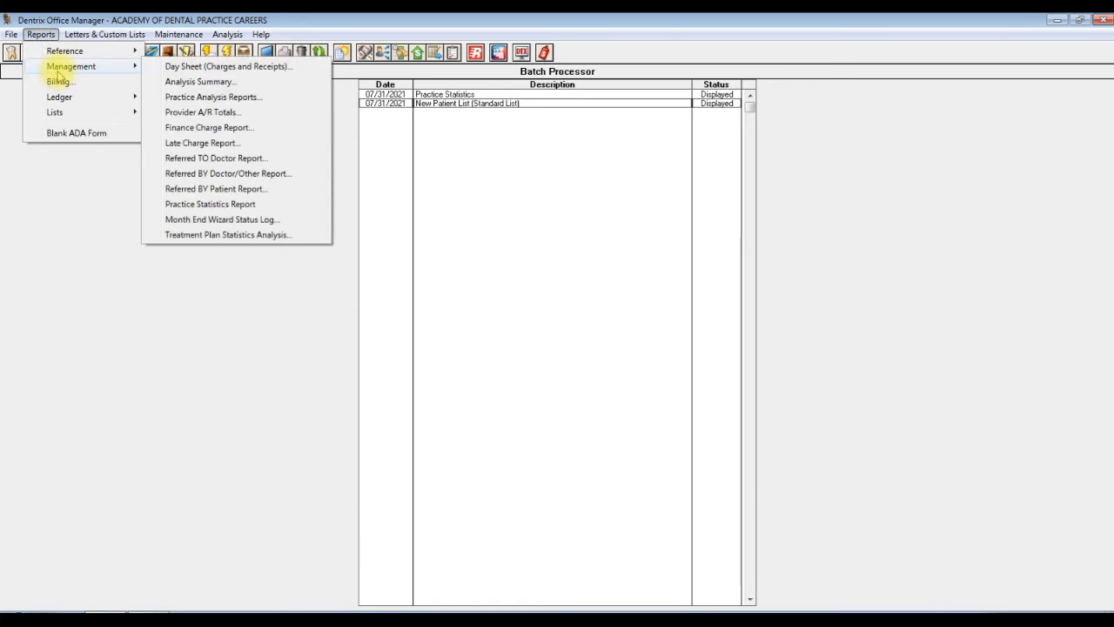
click(196, 67)
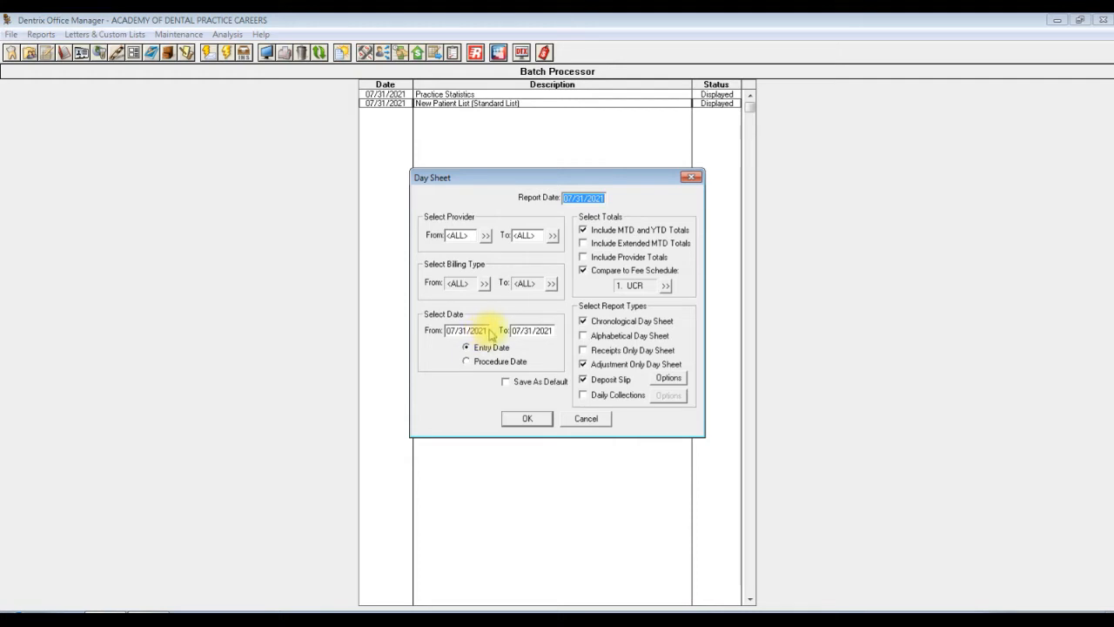
drag(489, 331, 426, 331)
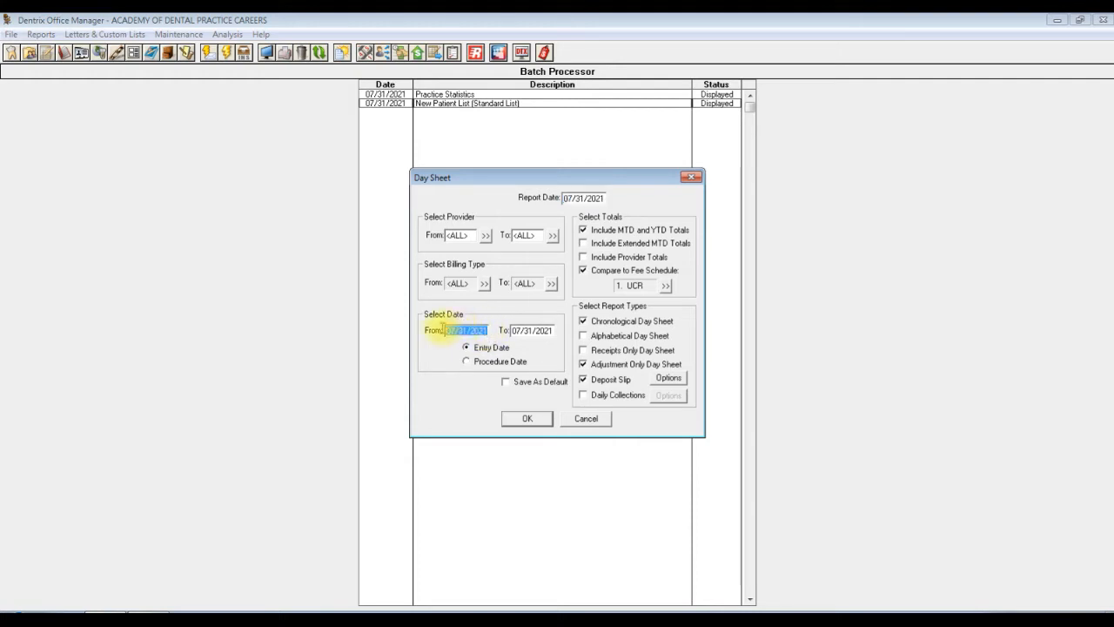
text(07)
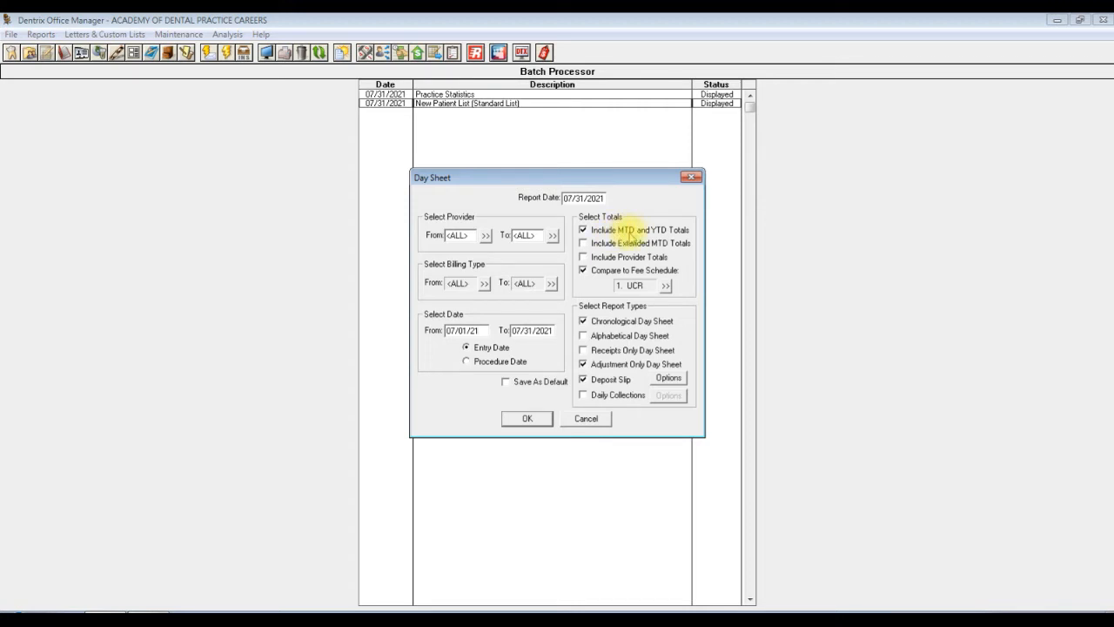
Include provider totals, exclude the Adjustment Only Day Sheet and Deposit Slip, and send the day sheet to the Batch Processor.
click(584, 259)
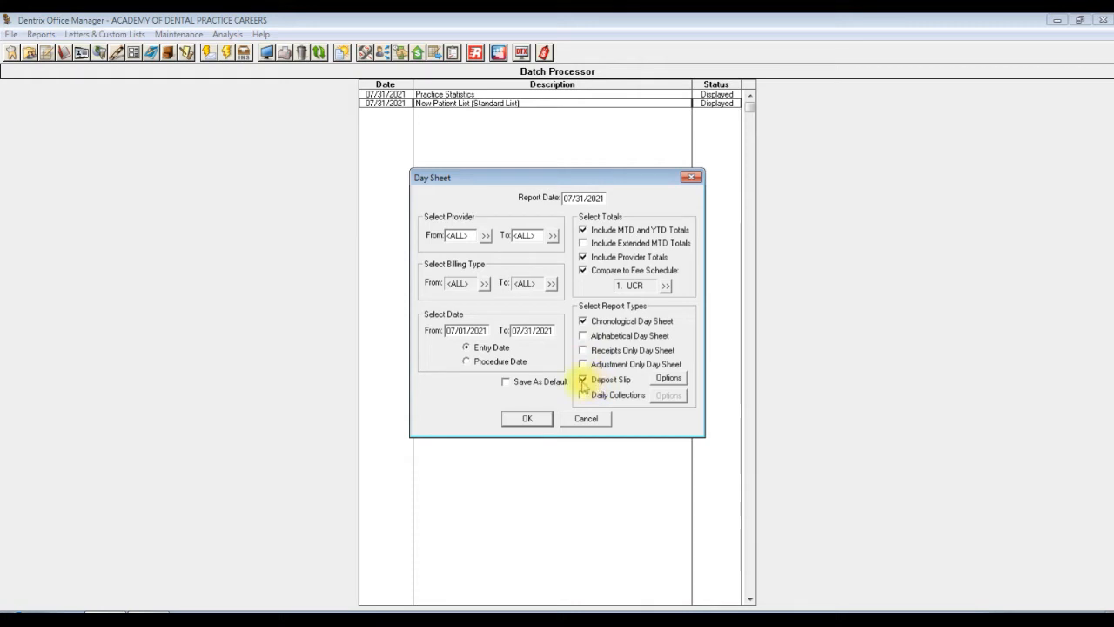
click(597, 381)
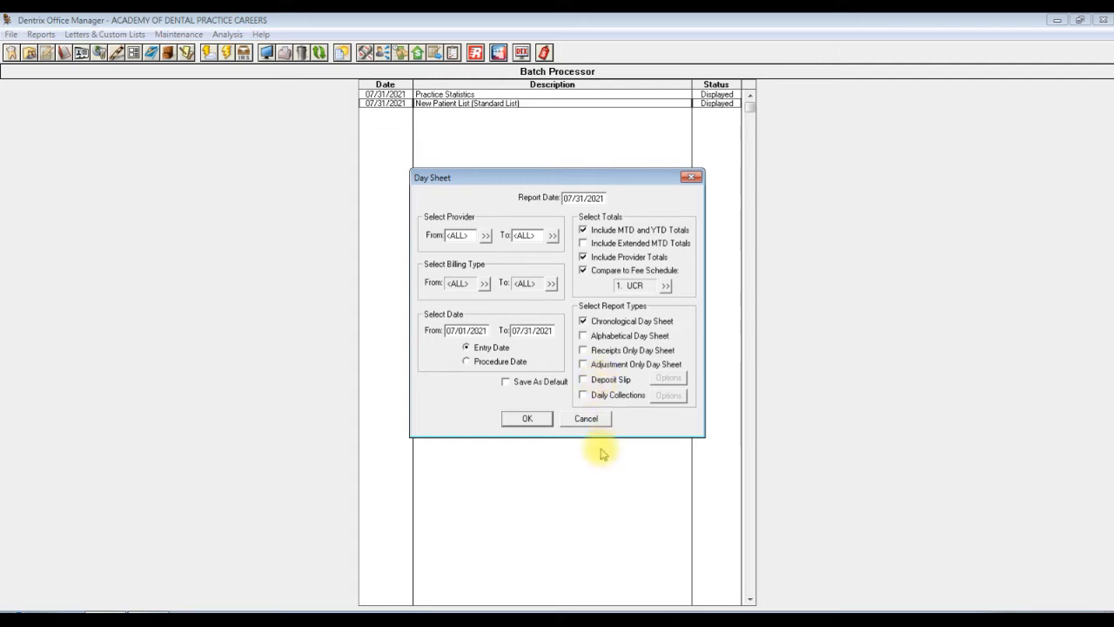
click(528, 419)
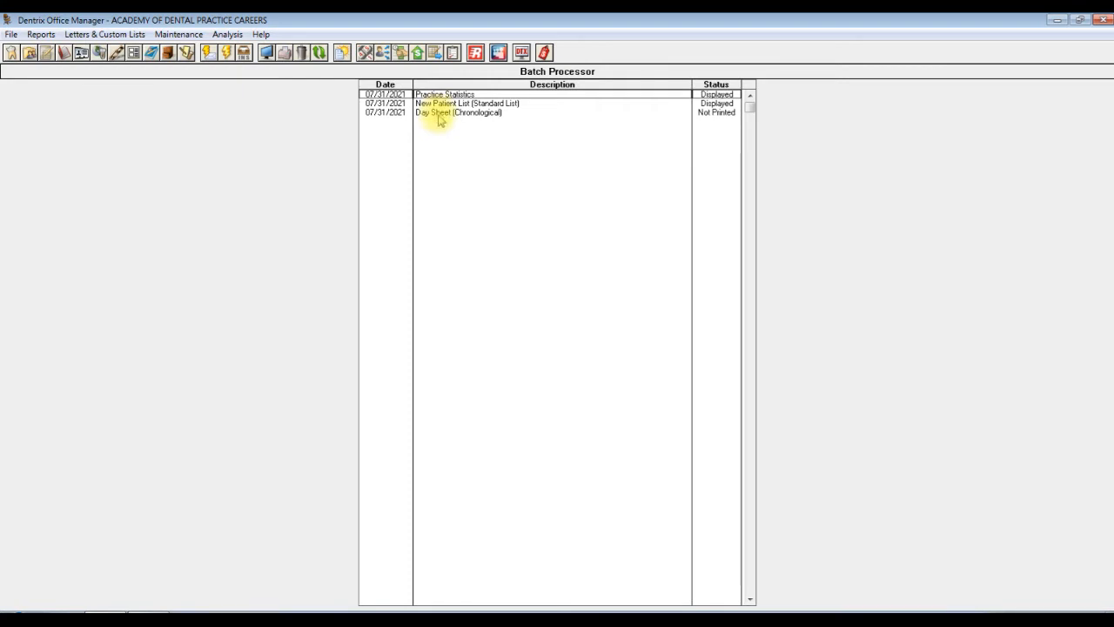
Preview the chronological Day Sheet and examine its grand totals at 70% zoom.
click(440, 114)
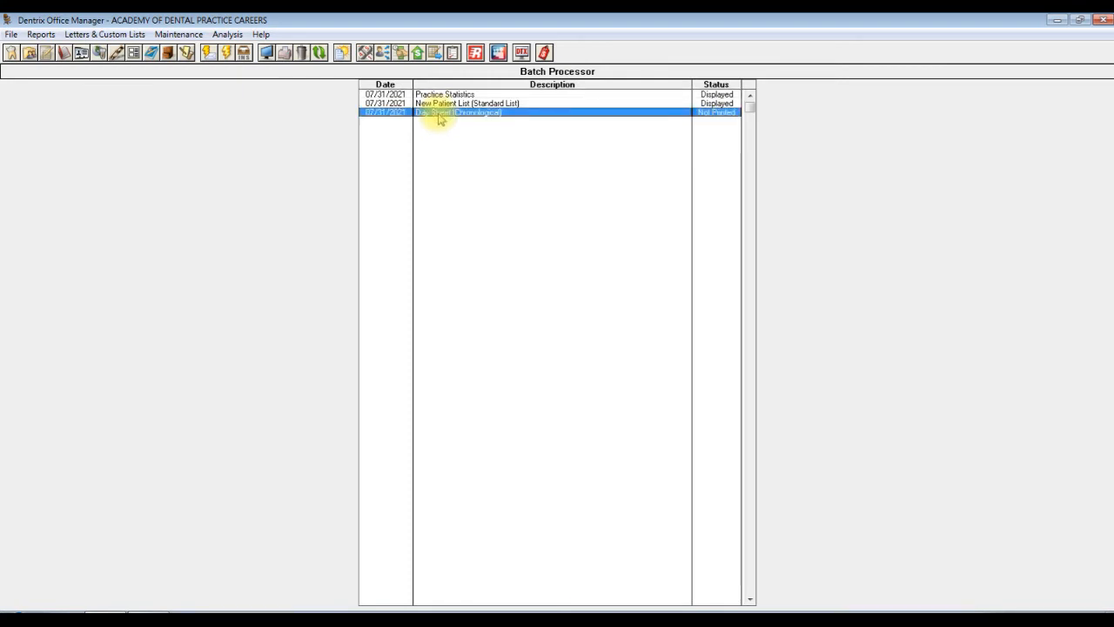
double_click(439, 112)
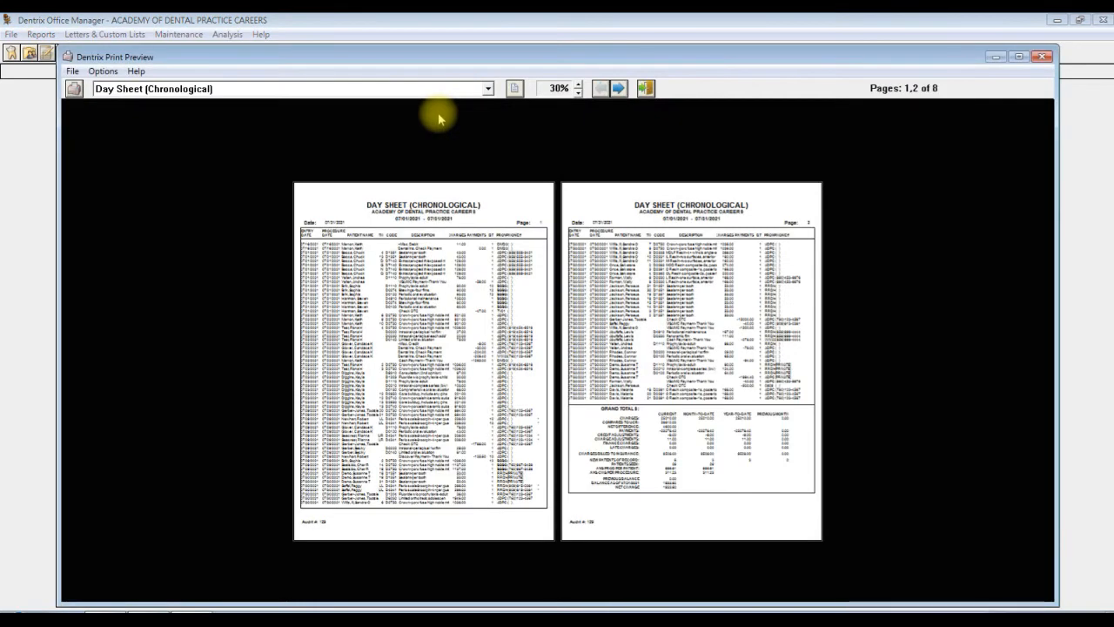
click(578, 84)
click(578, 84)
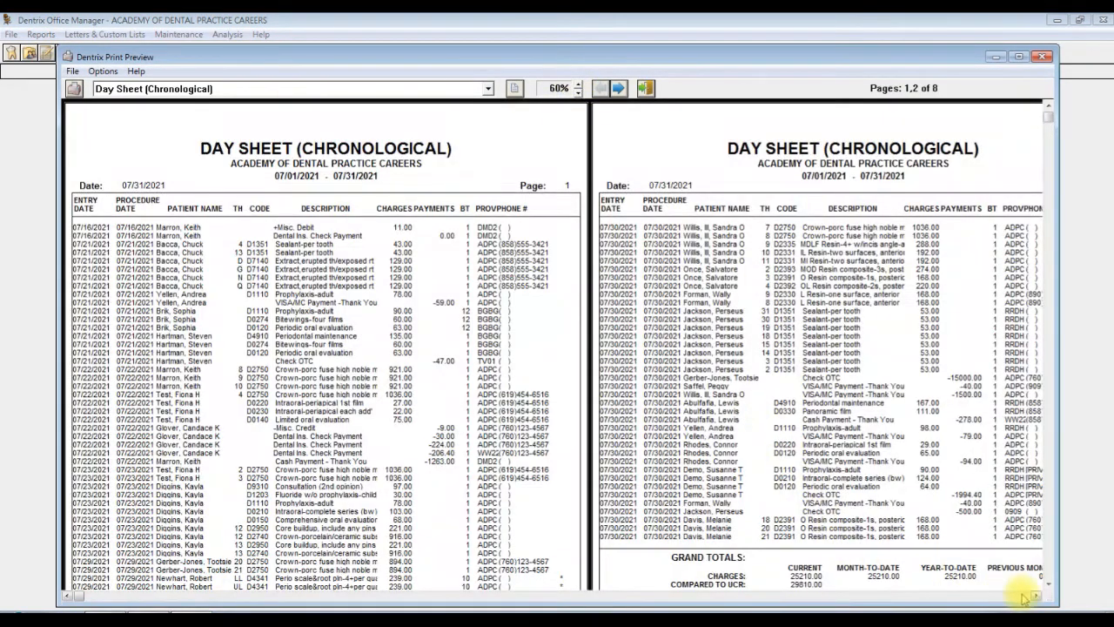
click(1037, 596)
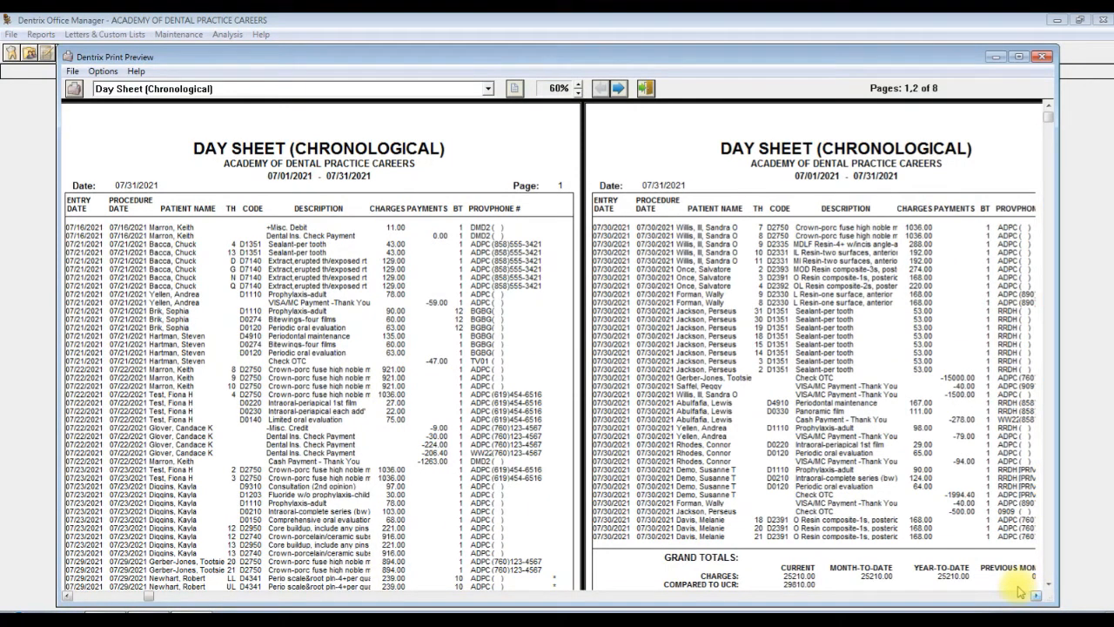
click(1037, 597)
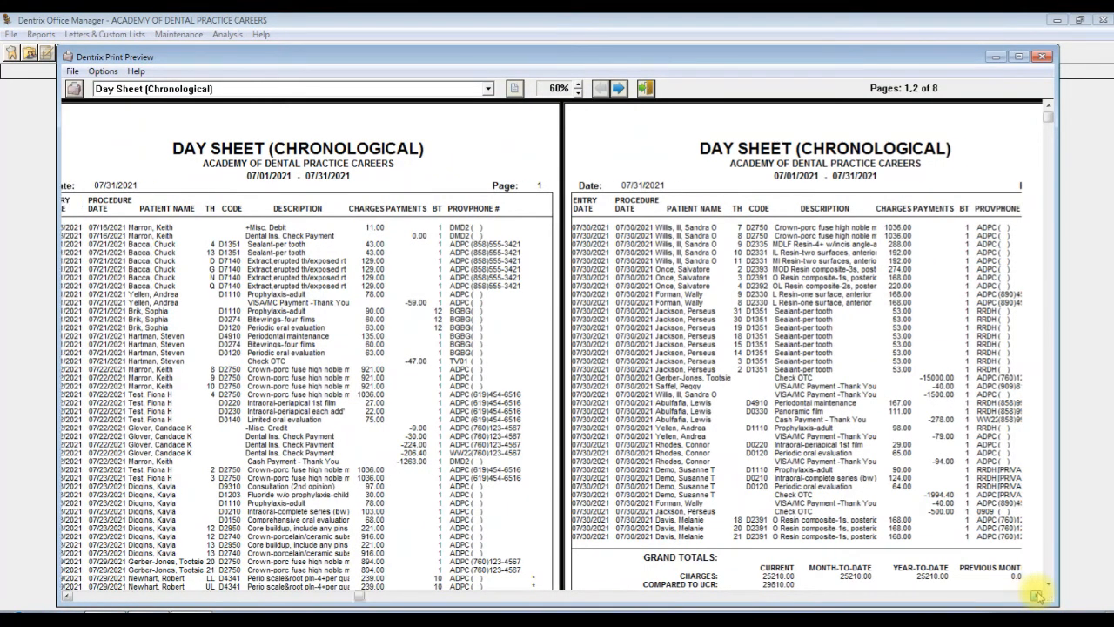
click(1048, 585)
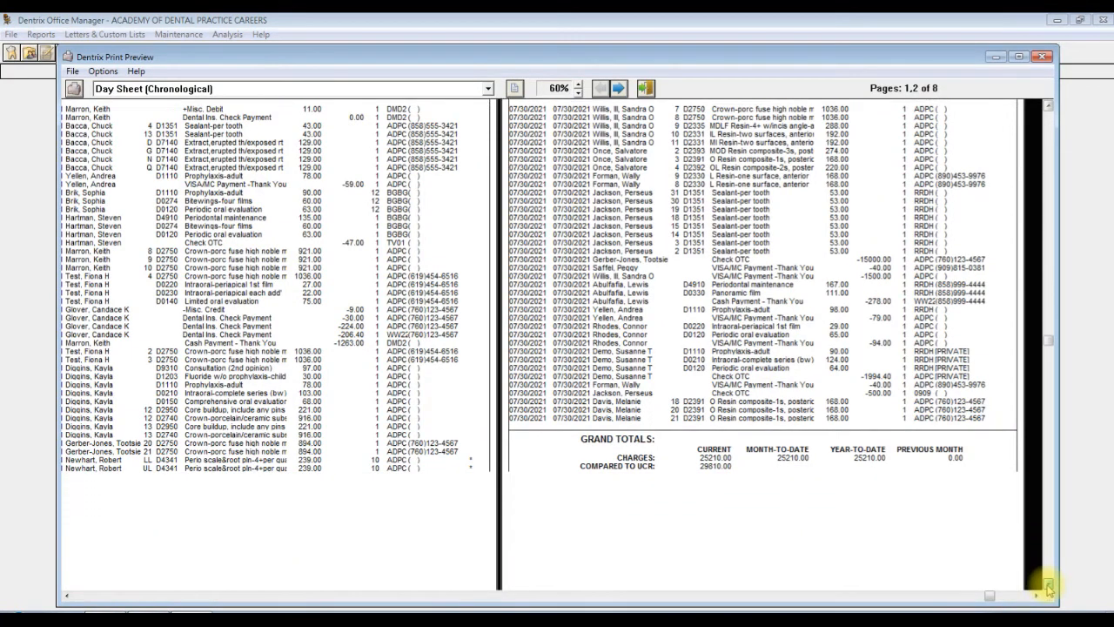
click(1048, 585)
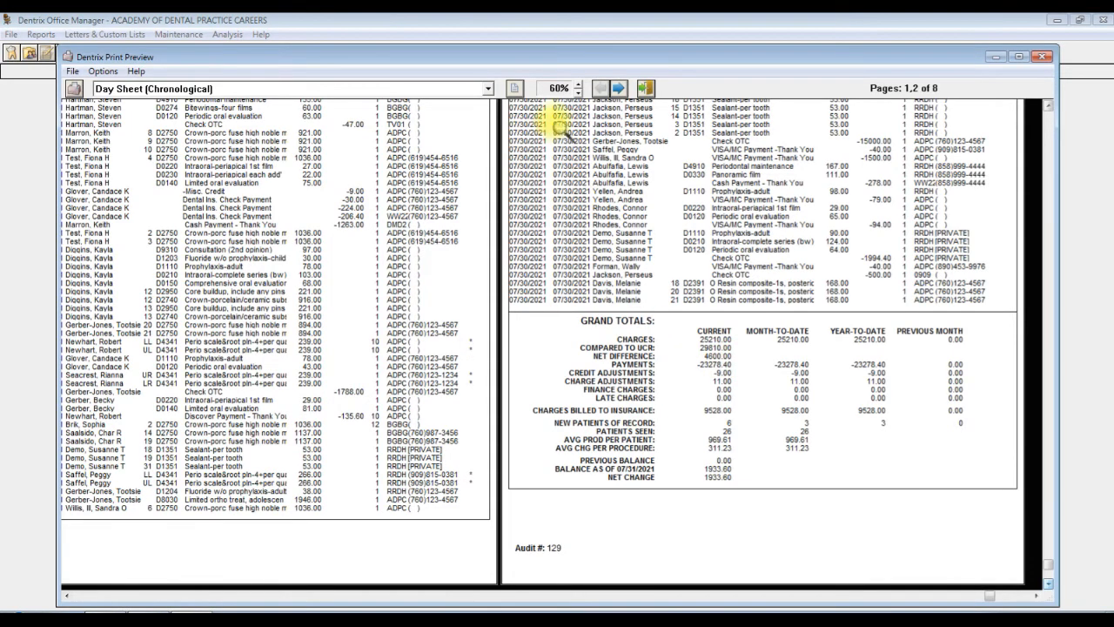
click(579, 84)
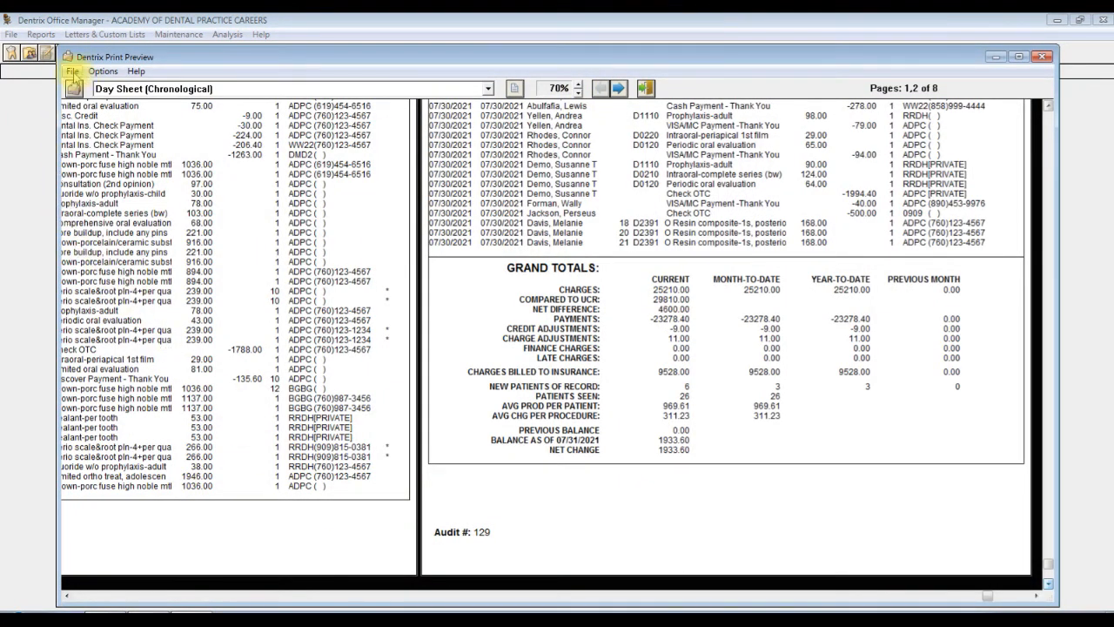
Print one copy of all pages of the displayed Day Sheet (Chronological) report.
click(72, 71)
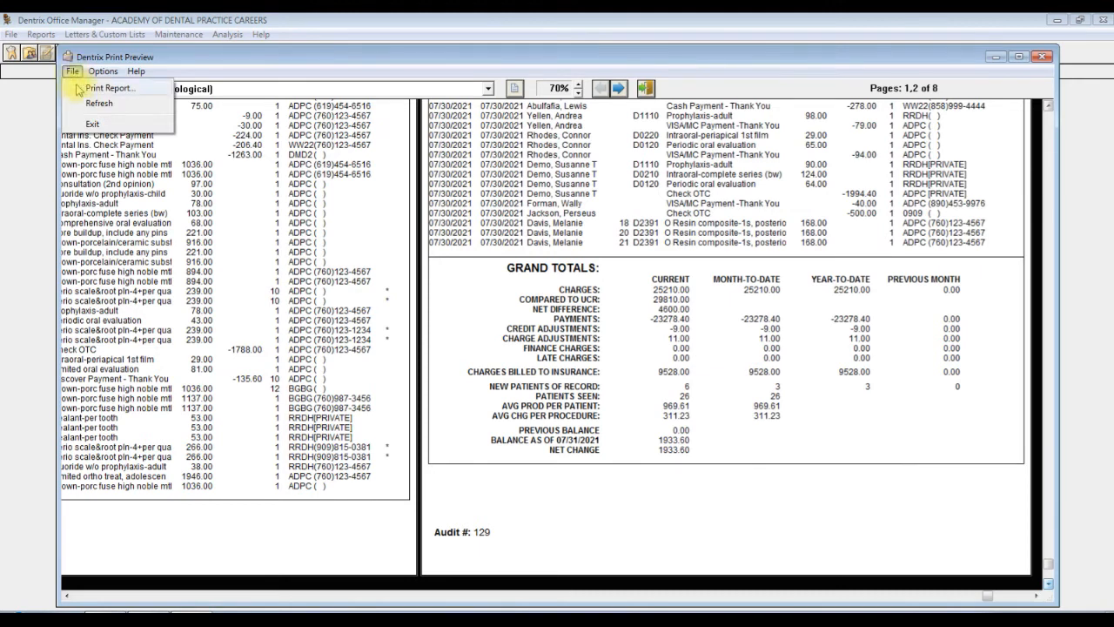
click(88, 91)
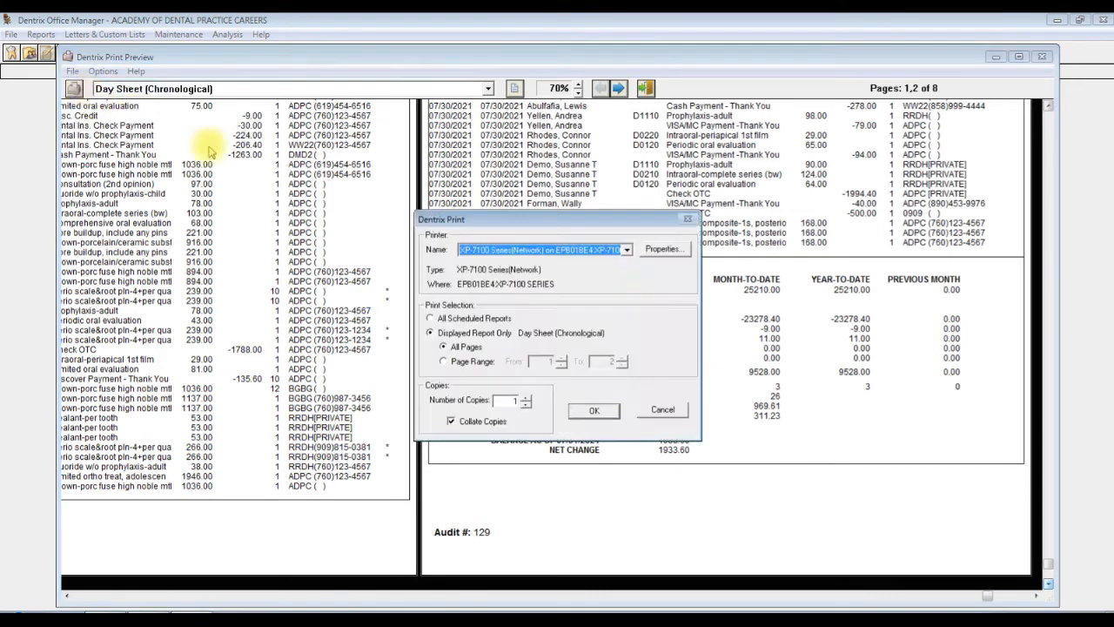
click(596, 412)
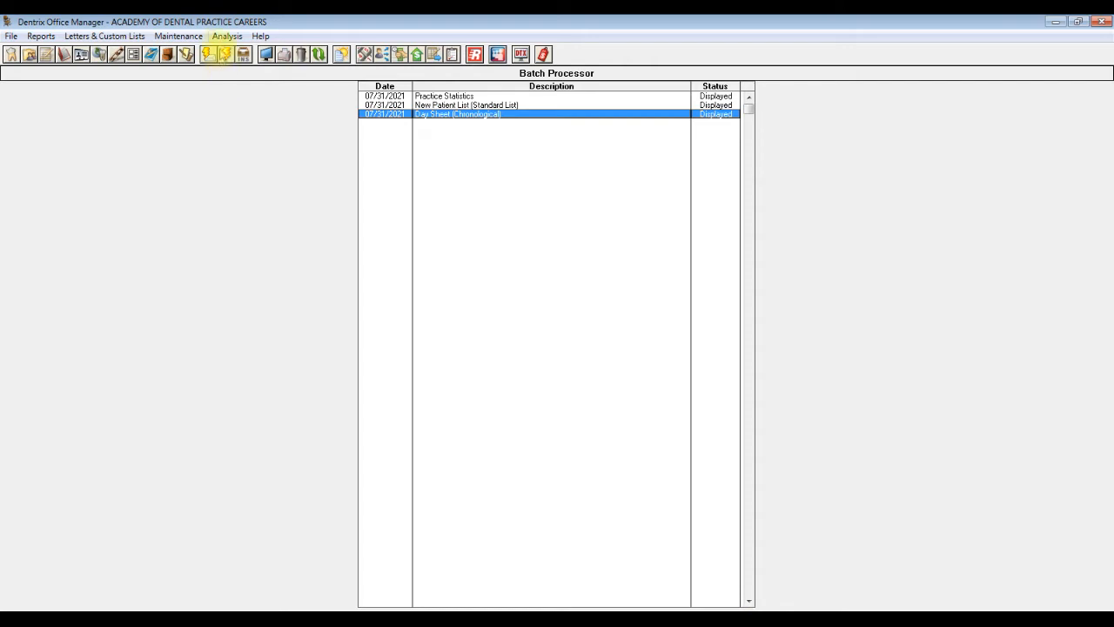
Open the Practice Analysis and acknowledge the notice about the unclosed previous month.
click(225, 38)
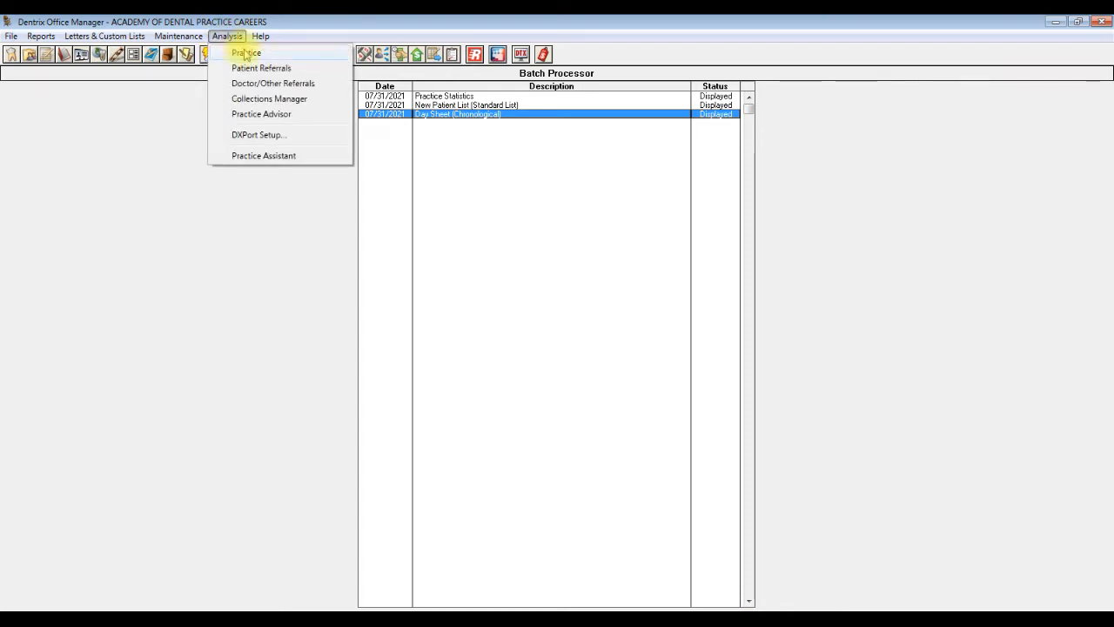
click(246, 54)
drag(218, 119, 506, 172)
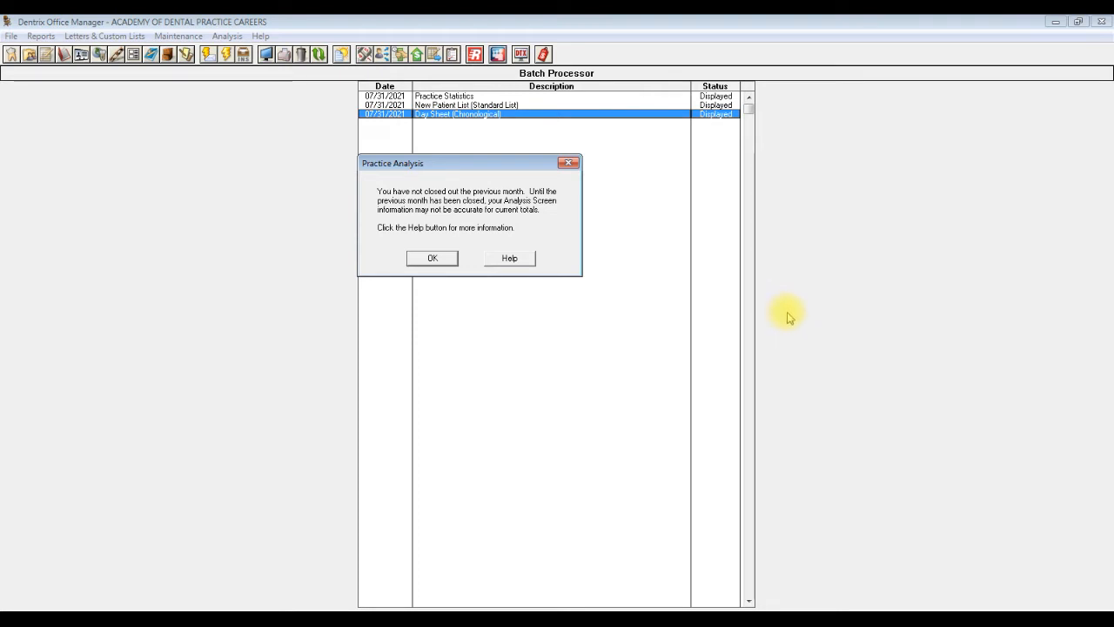
click(433, 259)
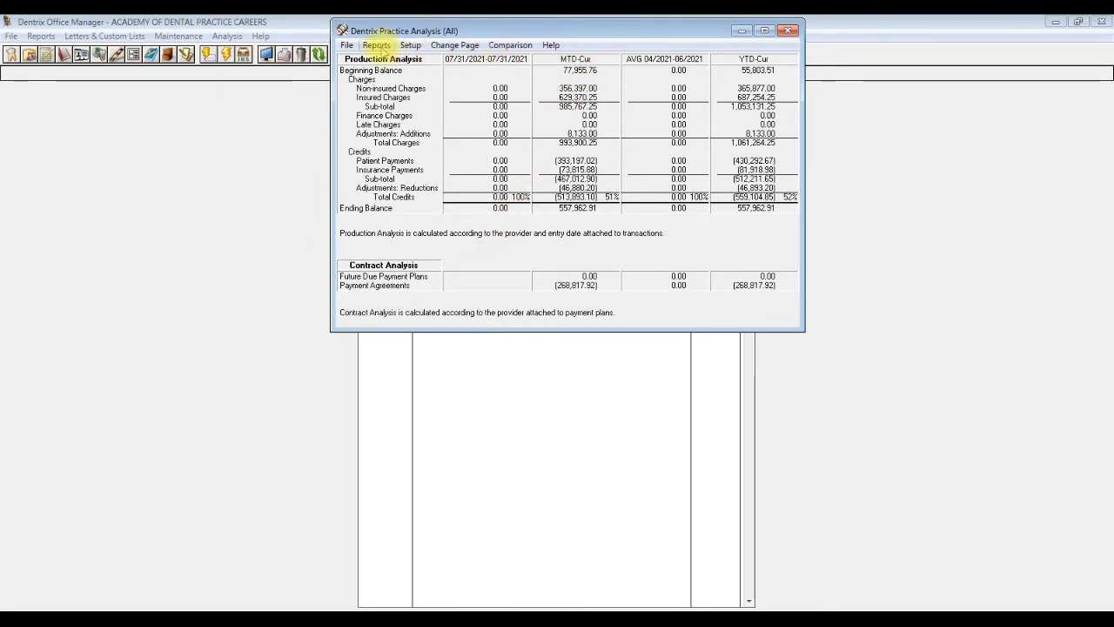
Batch the Practice Analysis production and payment summaries for all providers, dated 07/01/2021 to 07/31/2021, without cross coding, and close the analysis window.
click(376, 45)
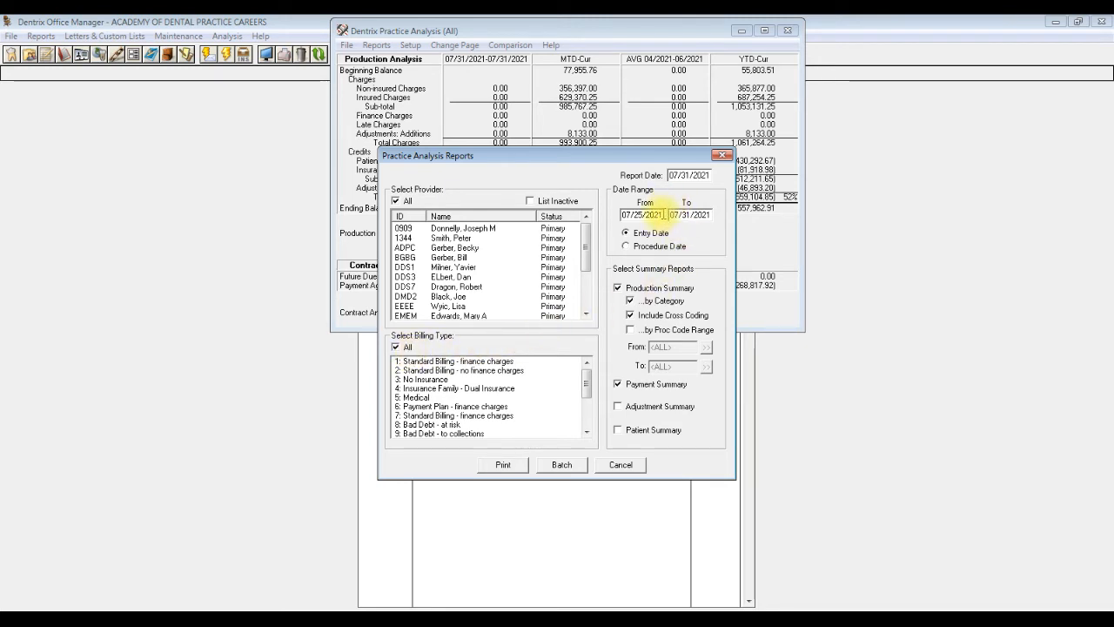
drag(664, 214, 612, 215)
key(BackSpace)
text(07/01)
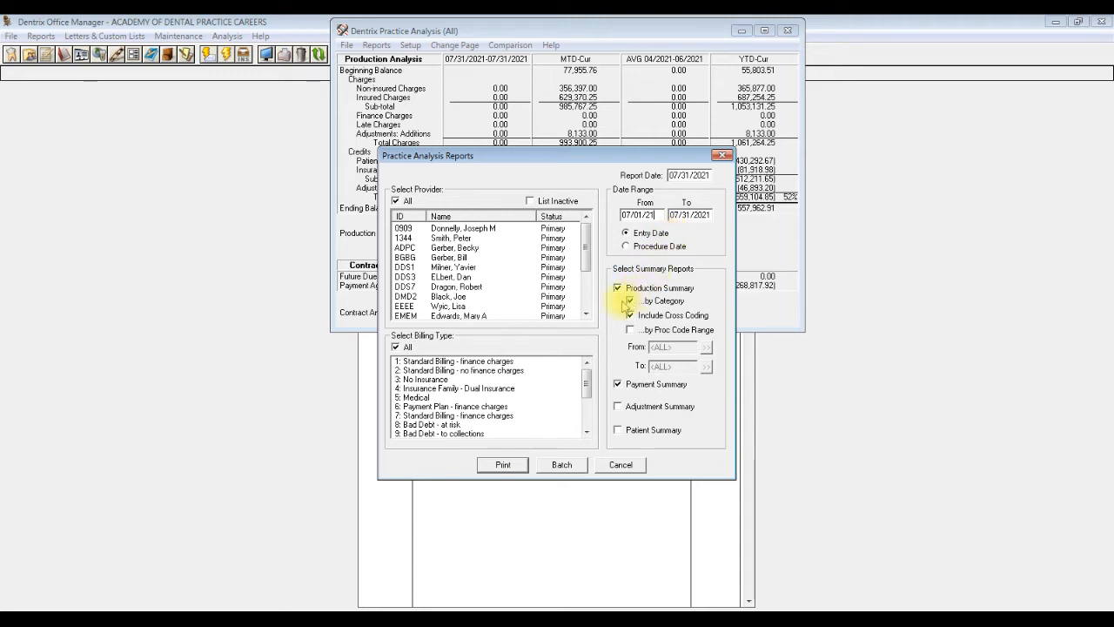
click(632, 317)
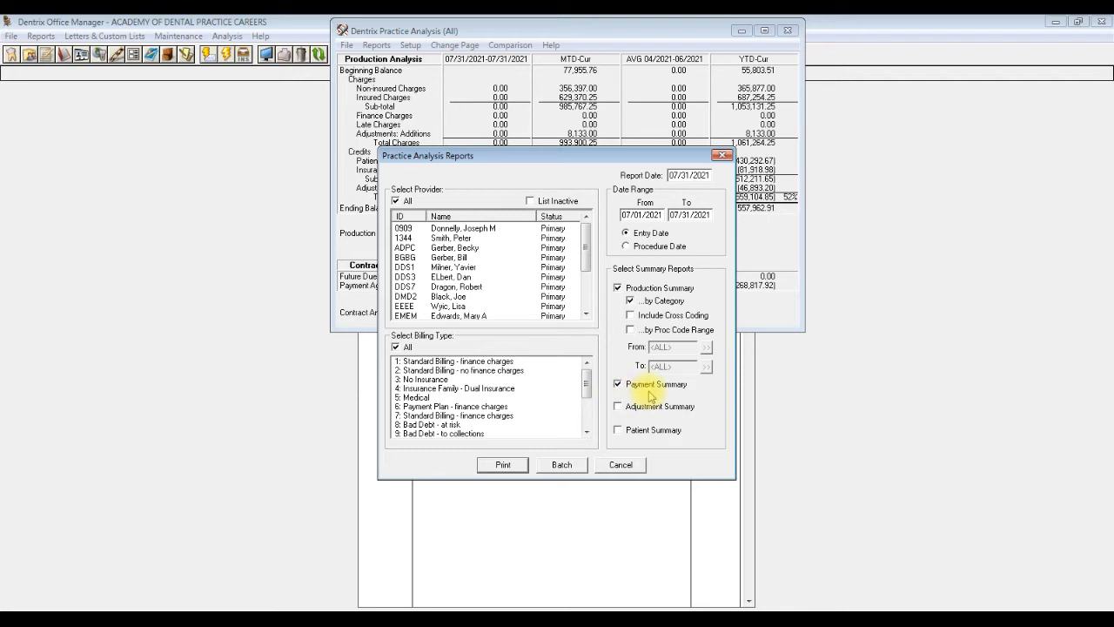
click(564, 465)
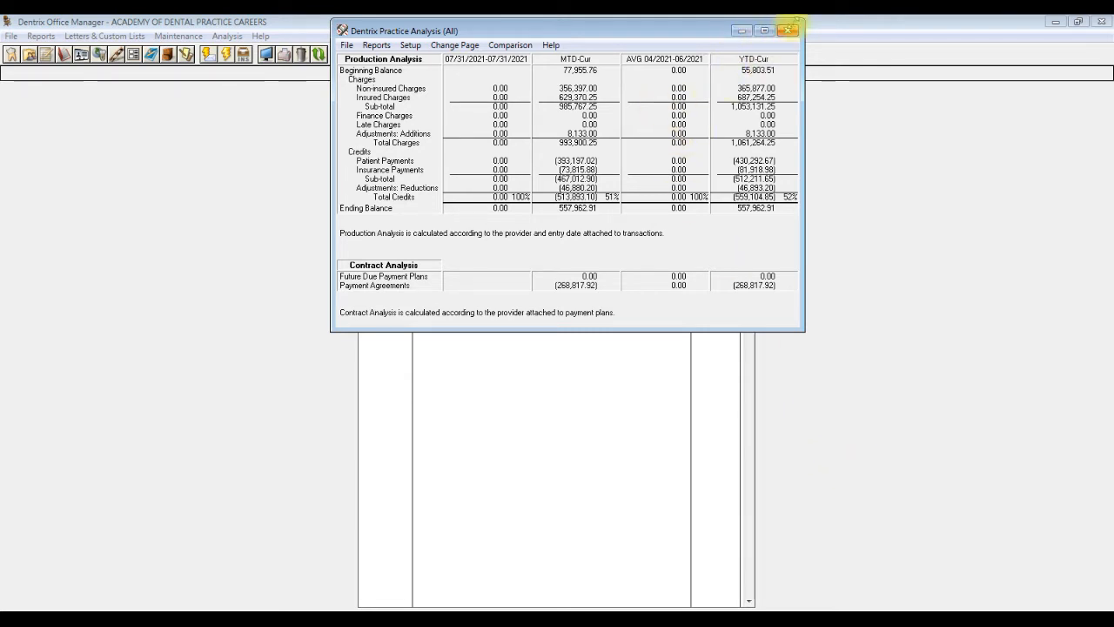
click(787, 29)
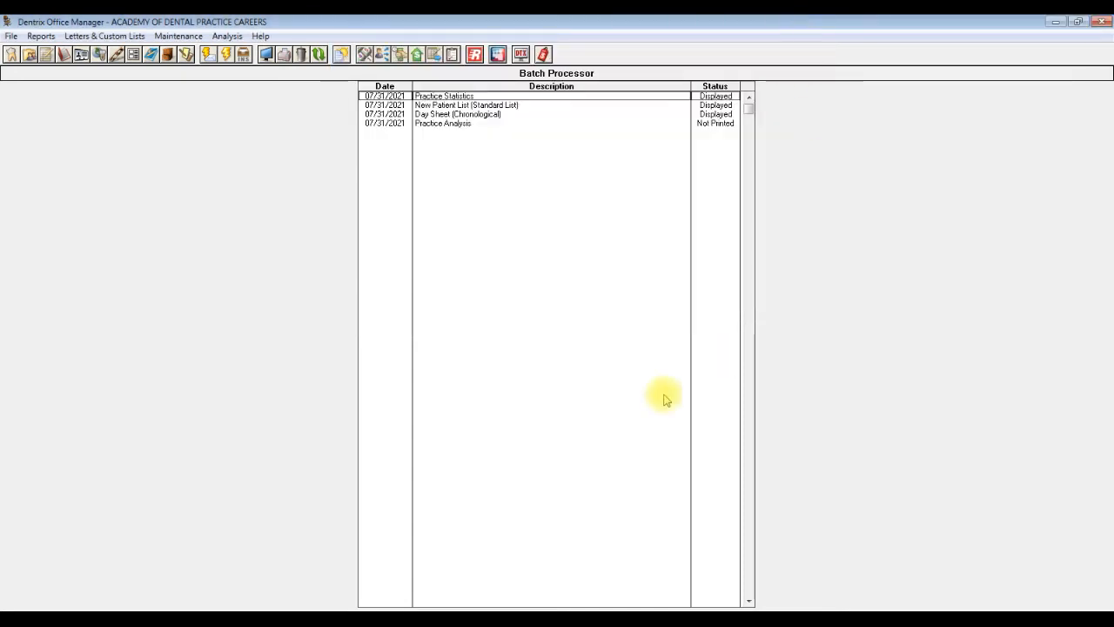
Preview the batched Practice Analysis report and enlarge its production and payment summary pages for reading.
click(467, 126)
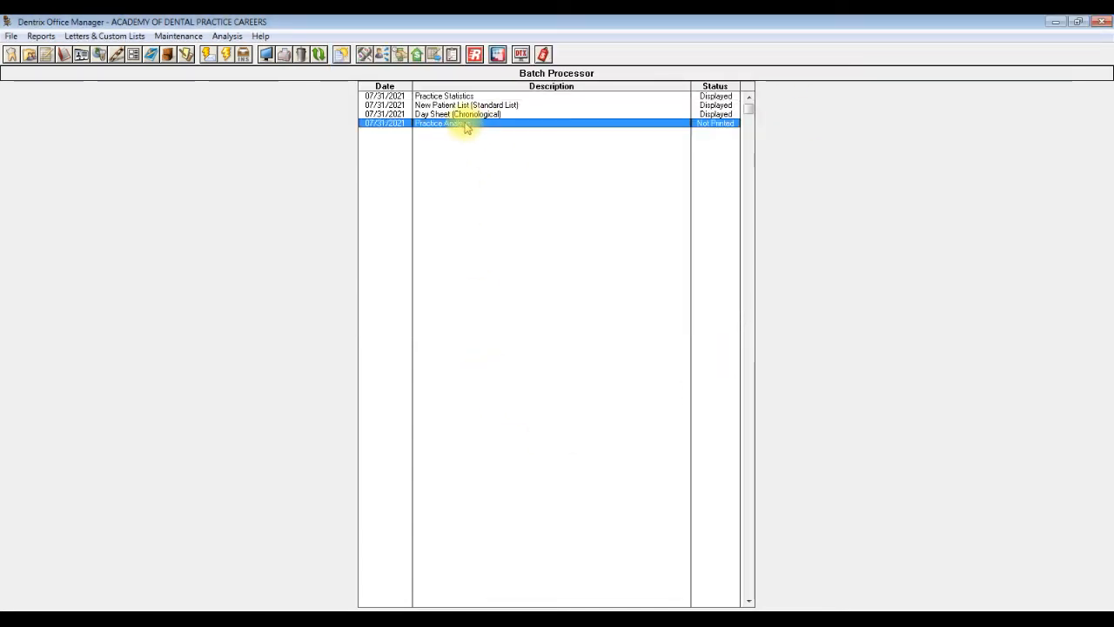
double_click(466, 125)
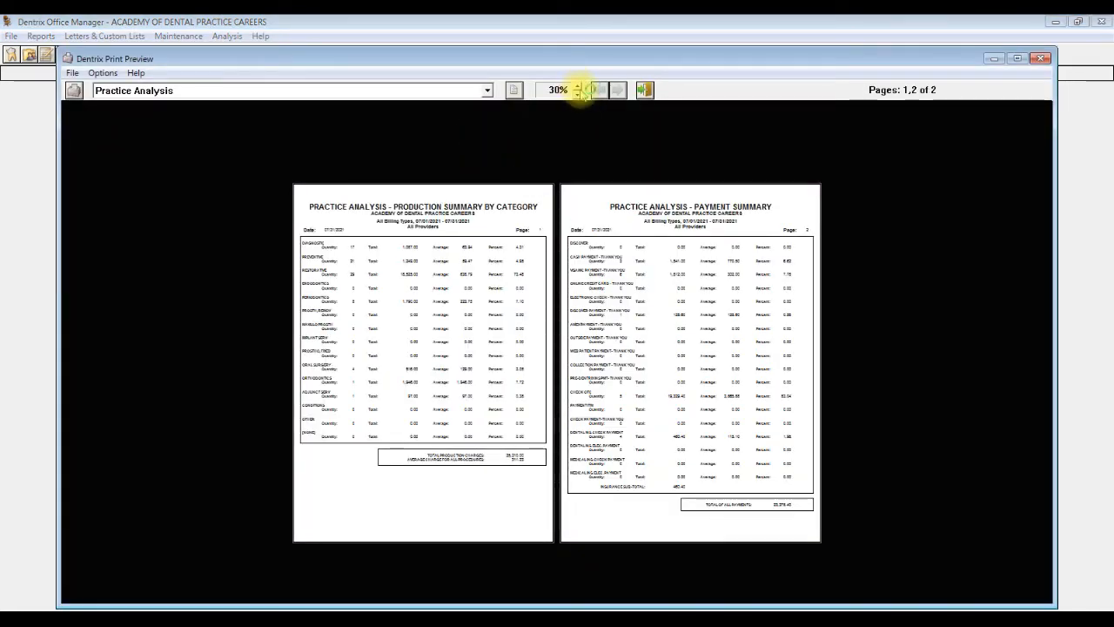
click(577, 87)
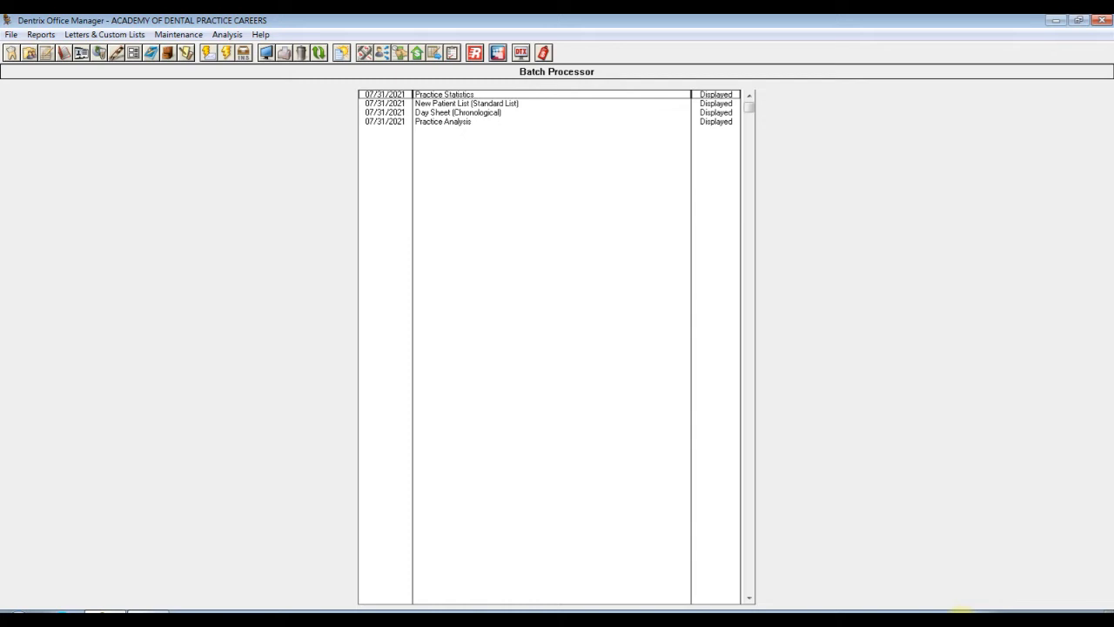
Reopen the Practice Analysis, acknowledge the unclosed-month notice, and limit its summary reports to provider ADPC.
click(226, 34)
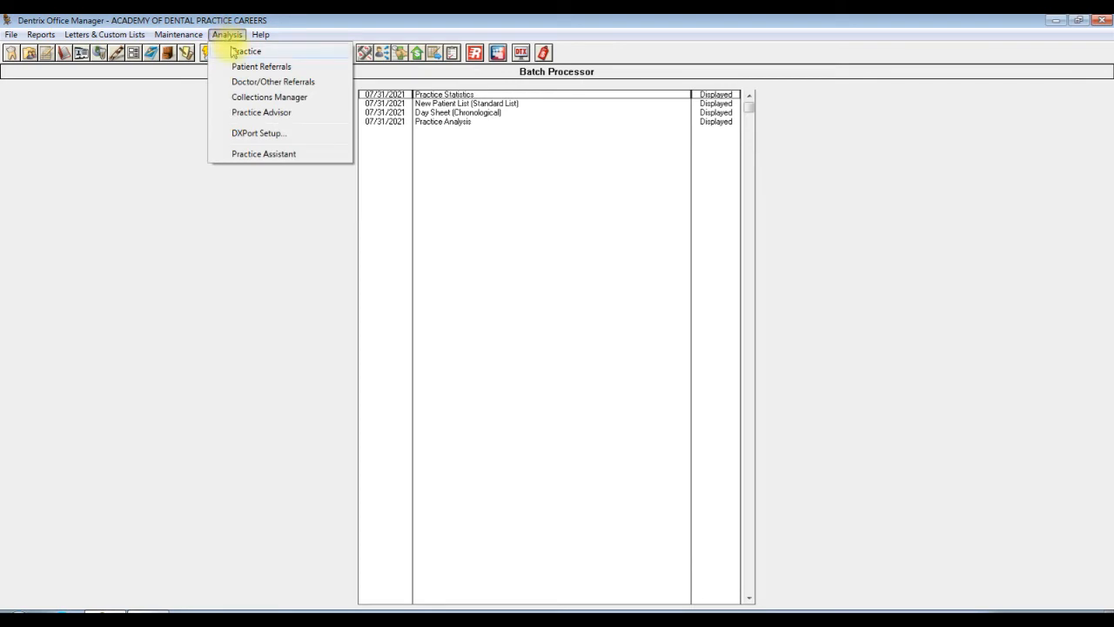
click(233, 53)
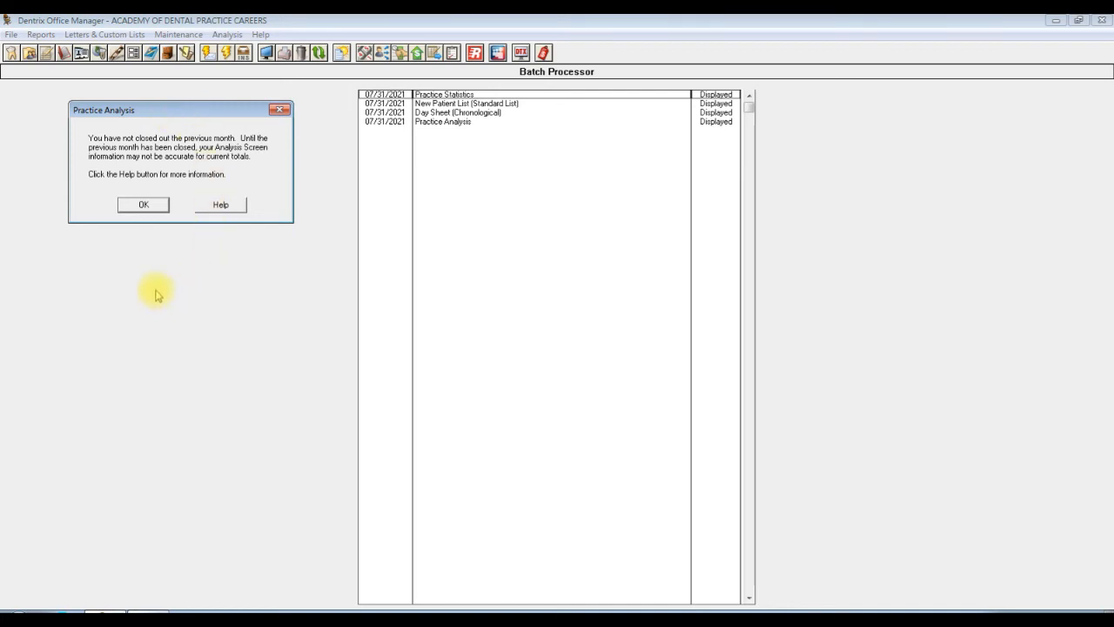
click(144, 204)
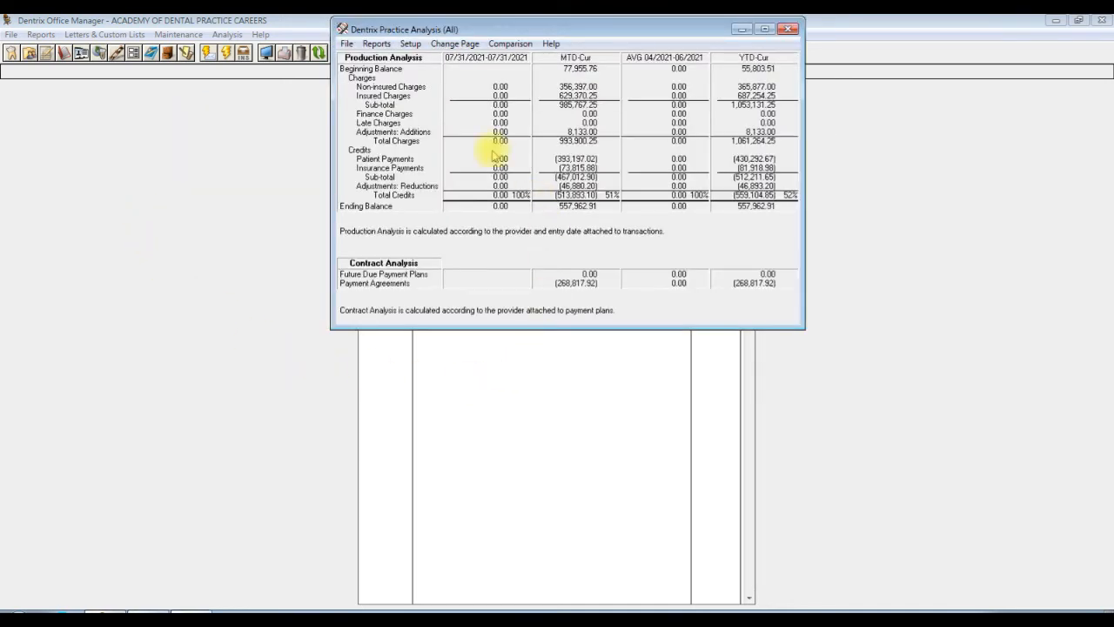
click(377, 44)
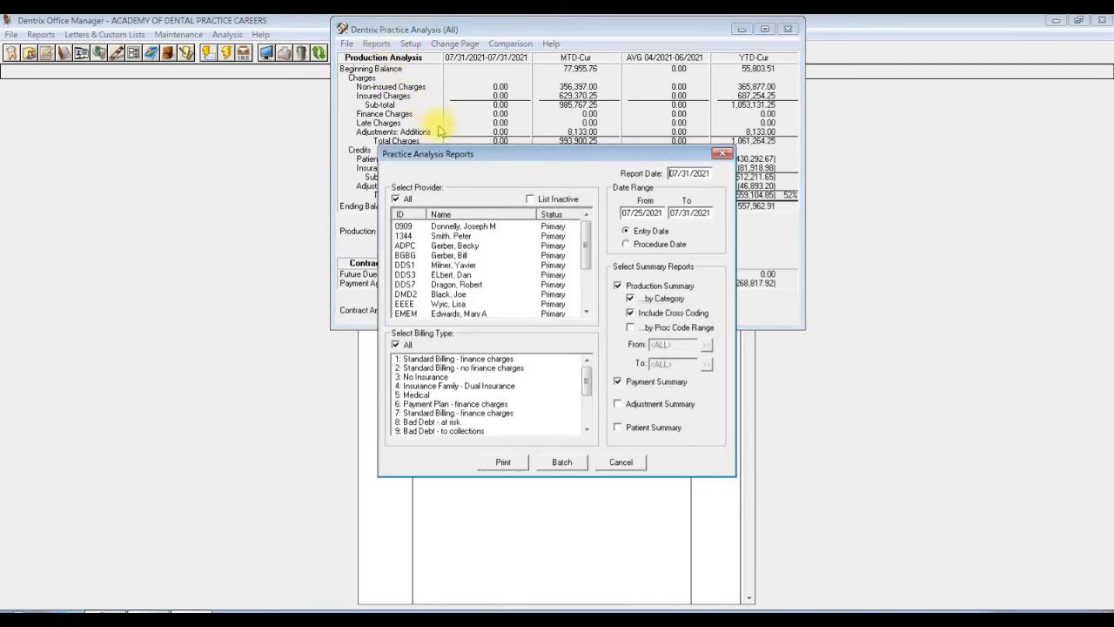
click(397, 198)
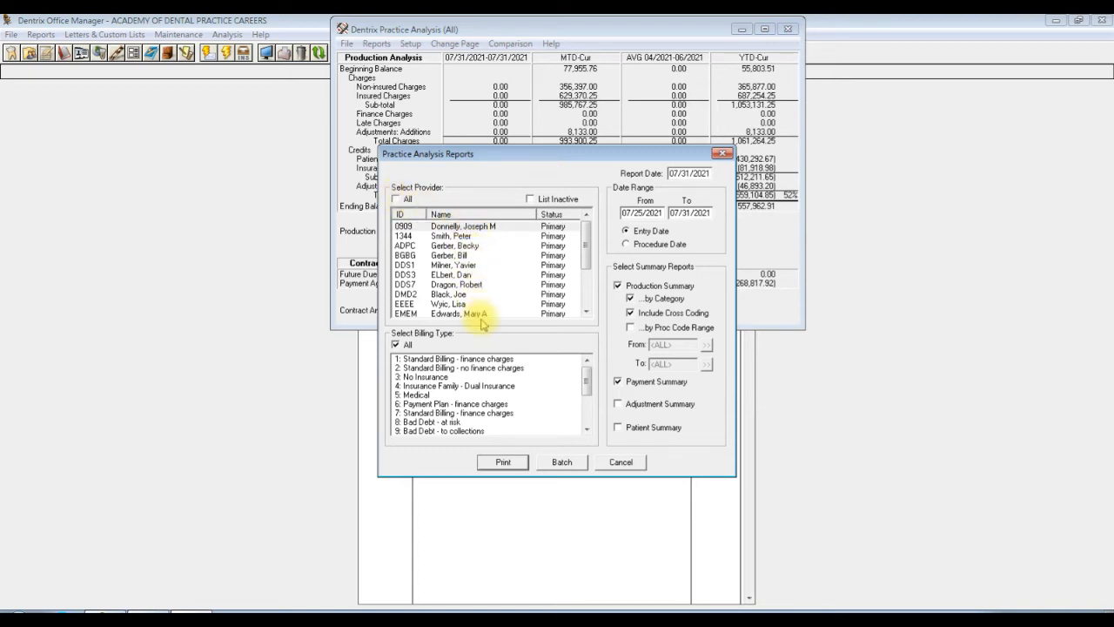
click(474, 249)
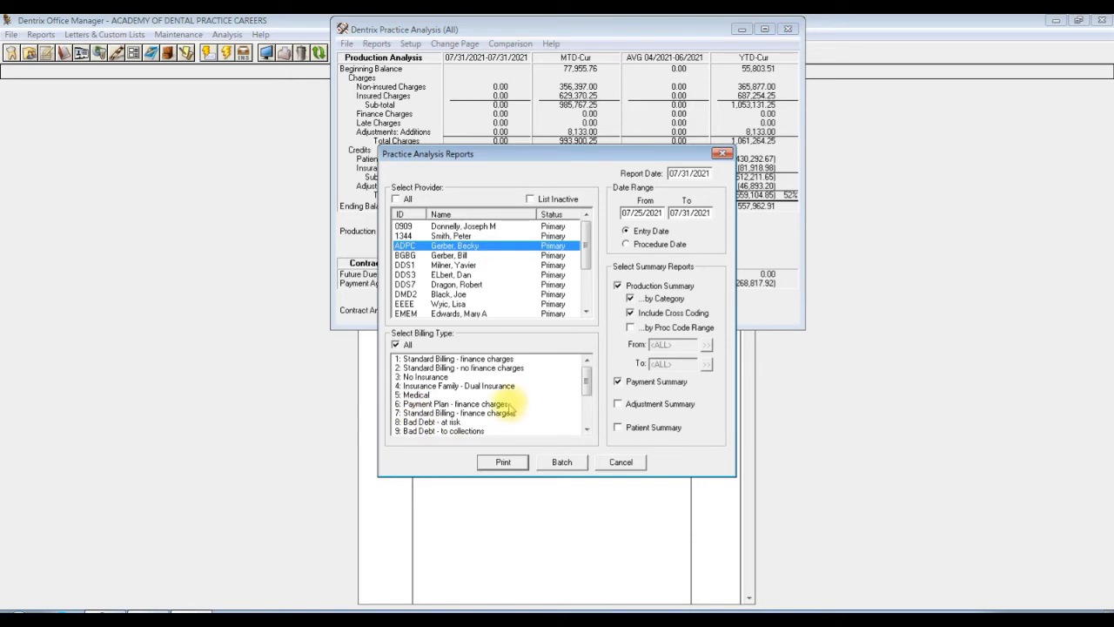
Start the date range at 07/01/2021, exclude cross coding, send the provider's report to the Batch Processor and close the analysis.
drag(664, 213, 605, 210)
text(07/01)
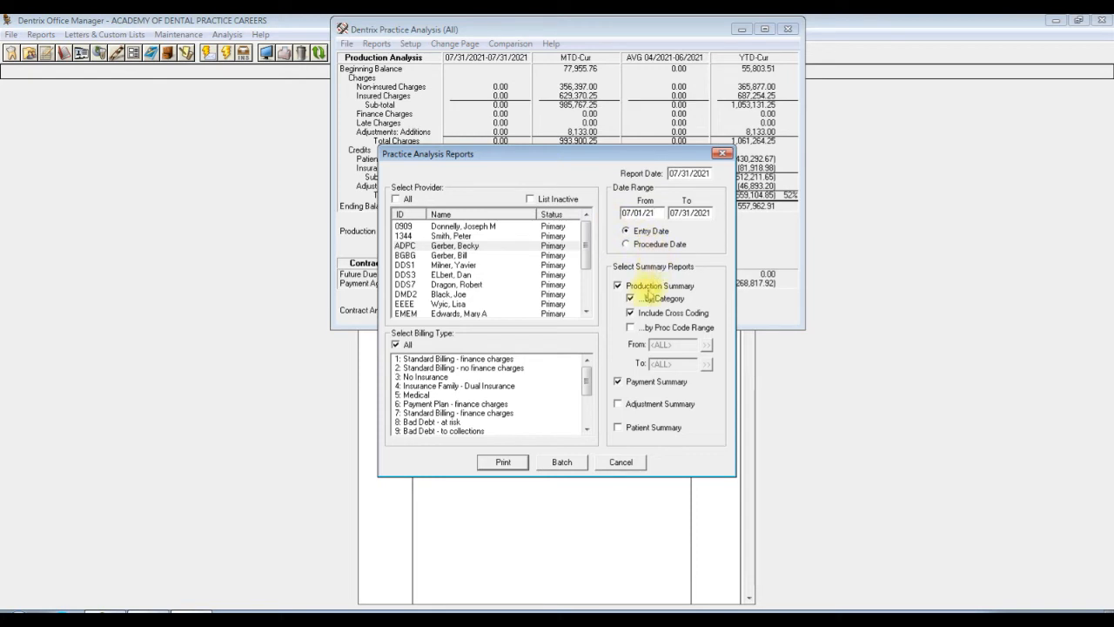
click(630, 313)
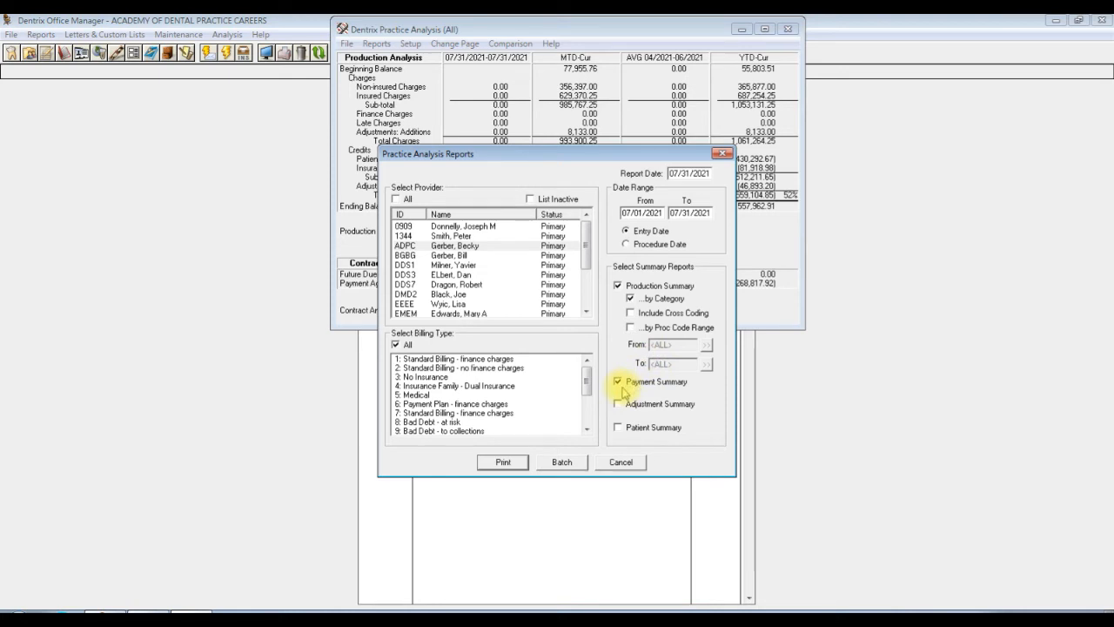
click(564, 464)
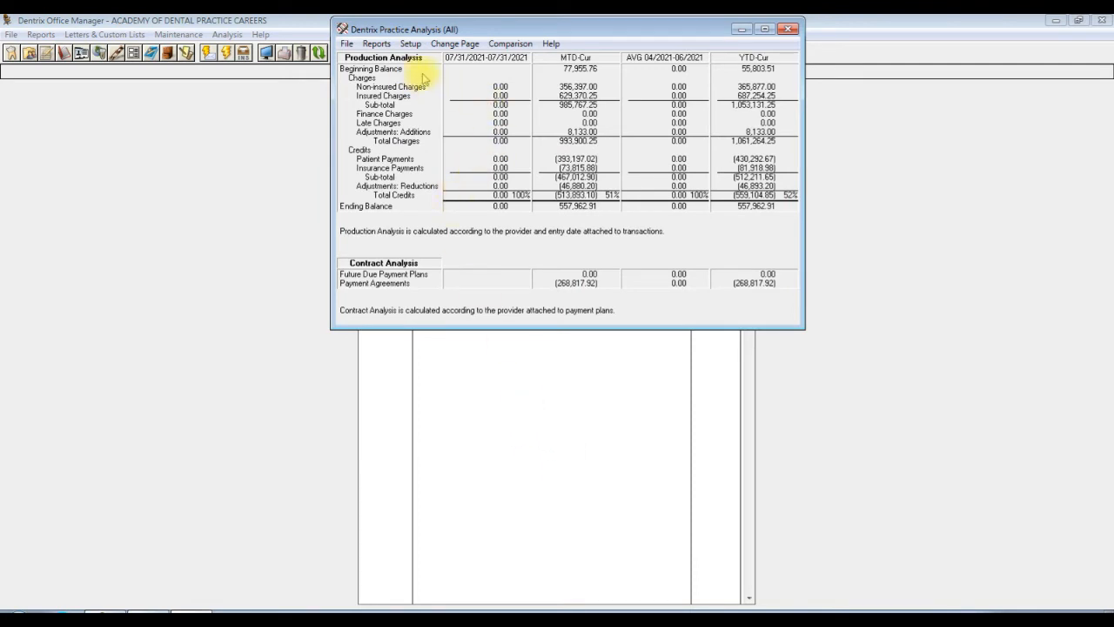
click(787, 29)
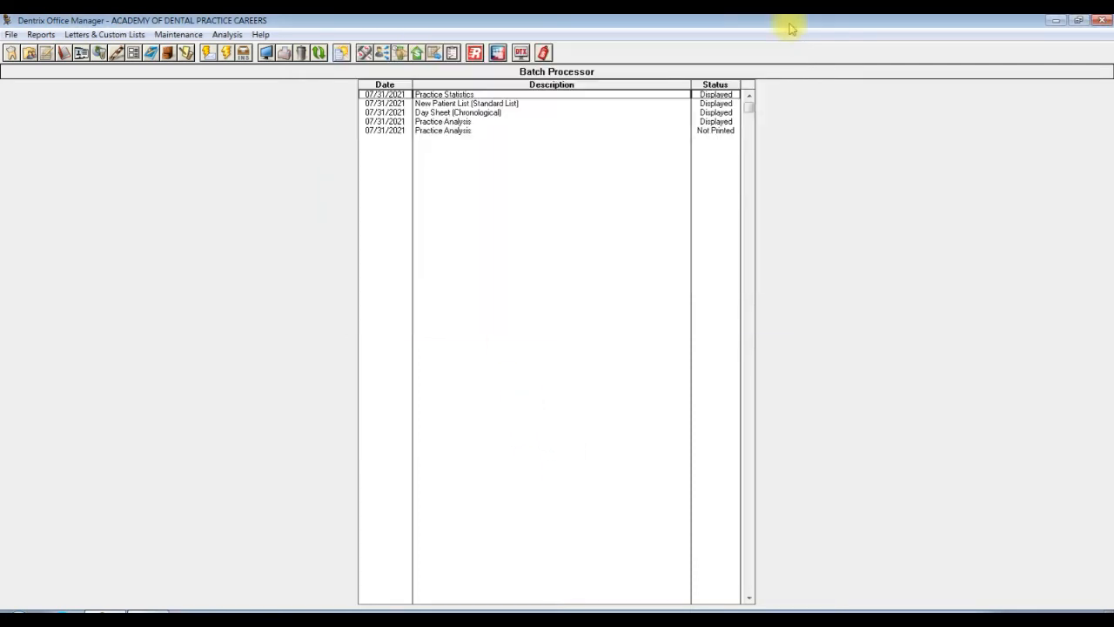
Preview provider ADPC's Practice Analysis at 60% zoom and open the print settings for the report.
click(448, 131)
double_click(448, 131)
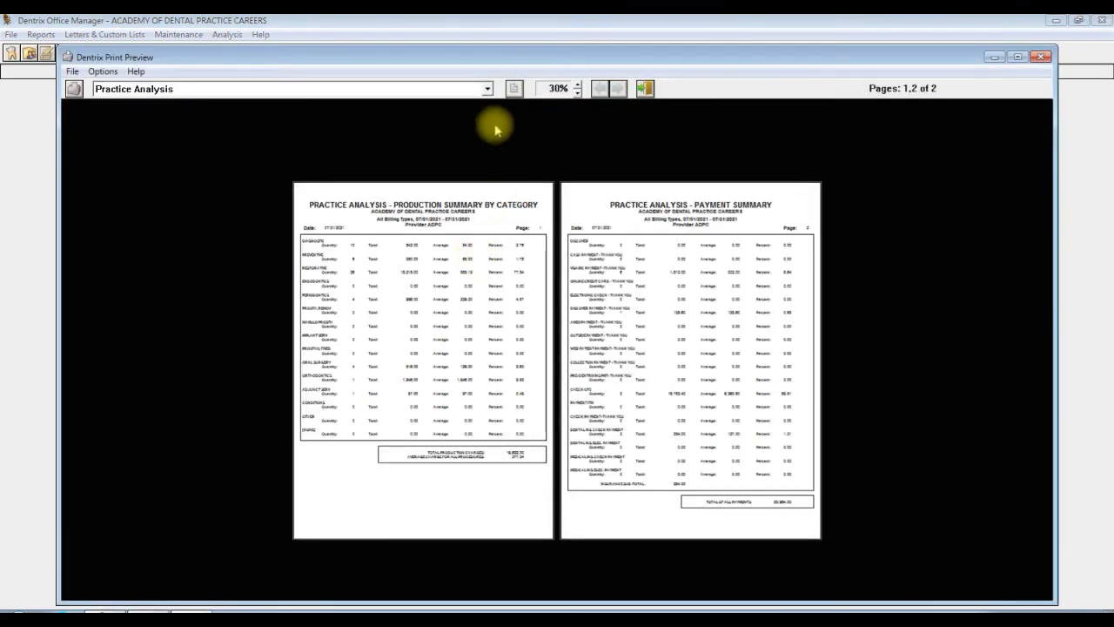
click(576, 85)
click(577, 86)
click(578, 87)
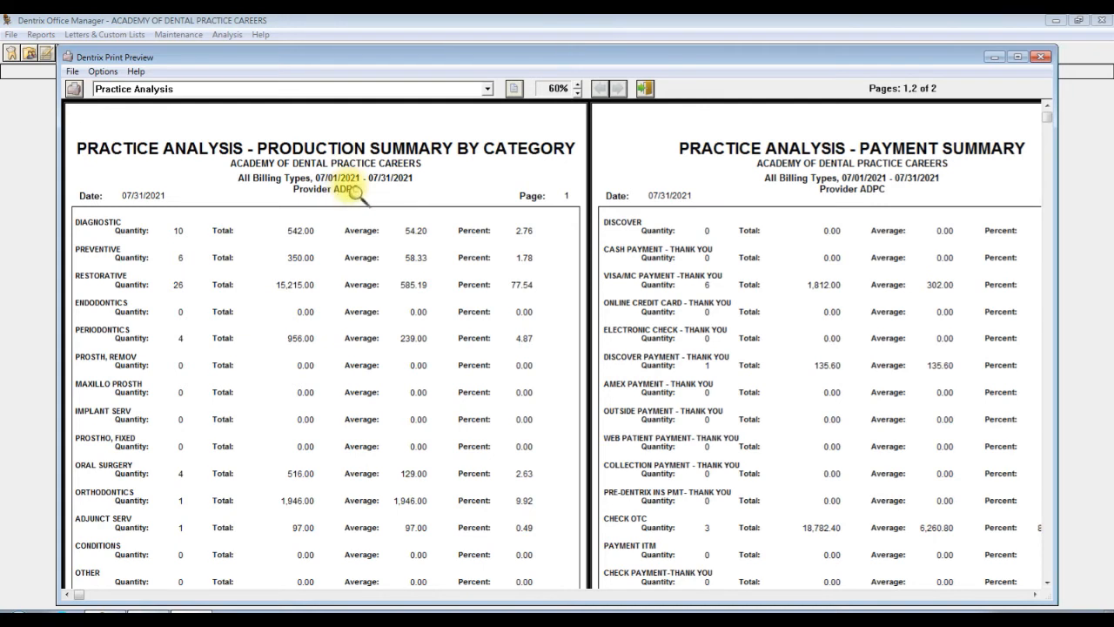
click(73, 72)
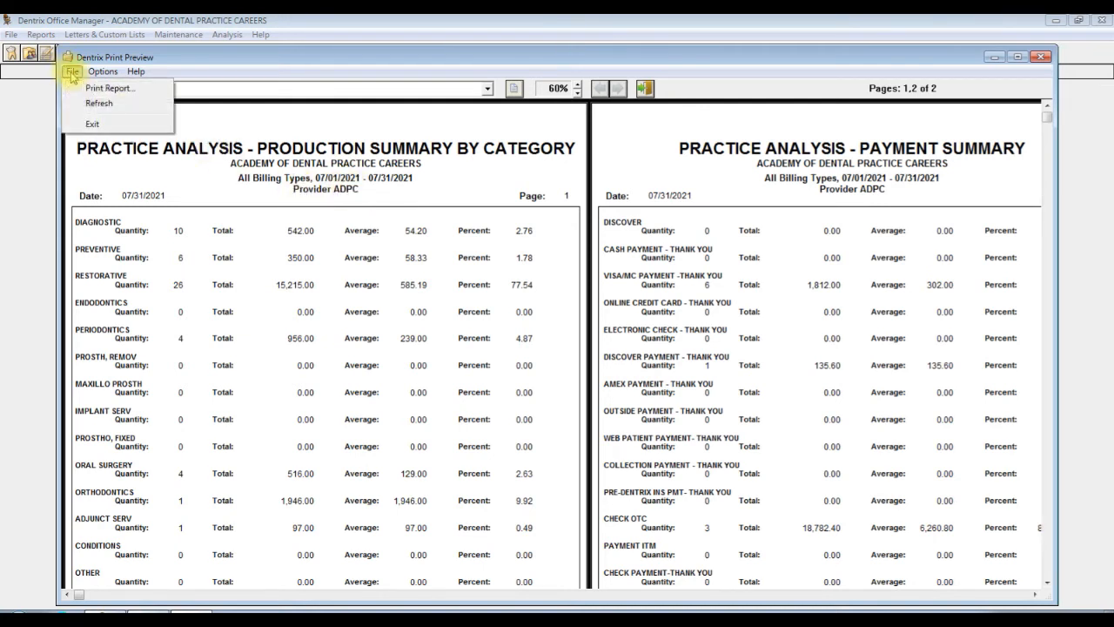
click(87, 88)
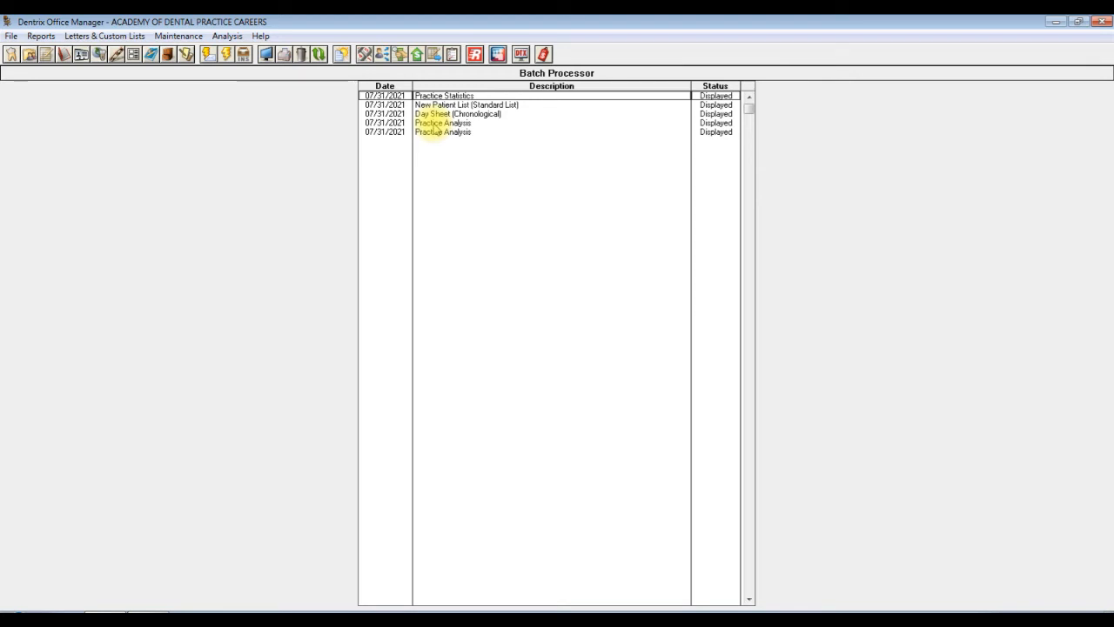
Preview the all-provider Practice Analysis report again and enlarge its production and payment summaries.
double_click(434, 125)
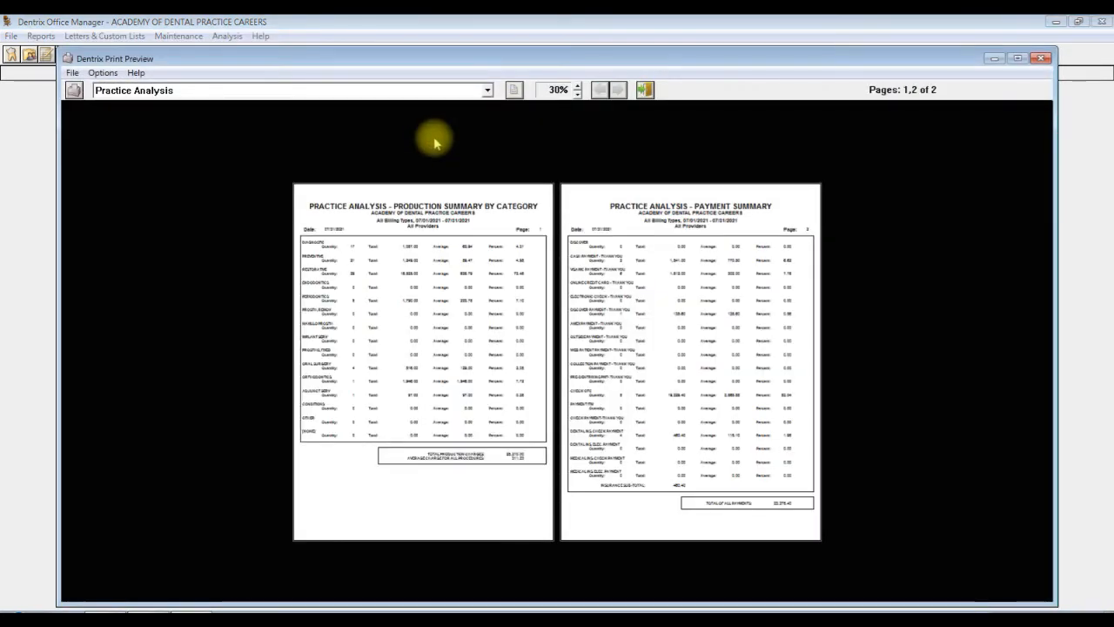
click(576, 86)
click(576, 87)
click(576, 86)
click(577, 86)
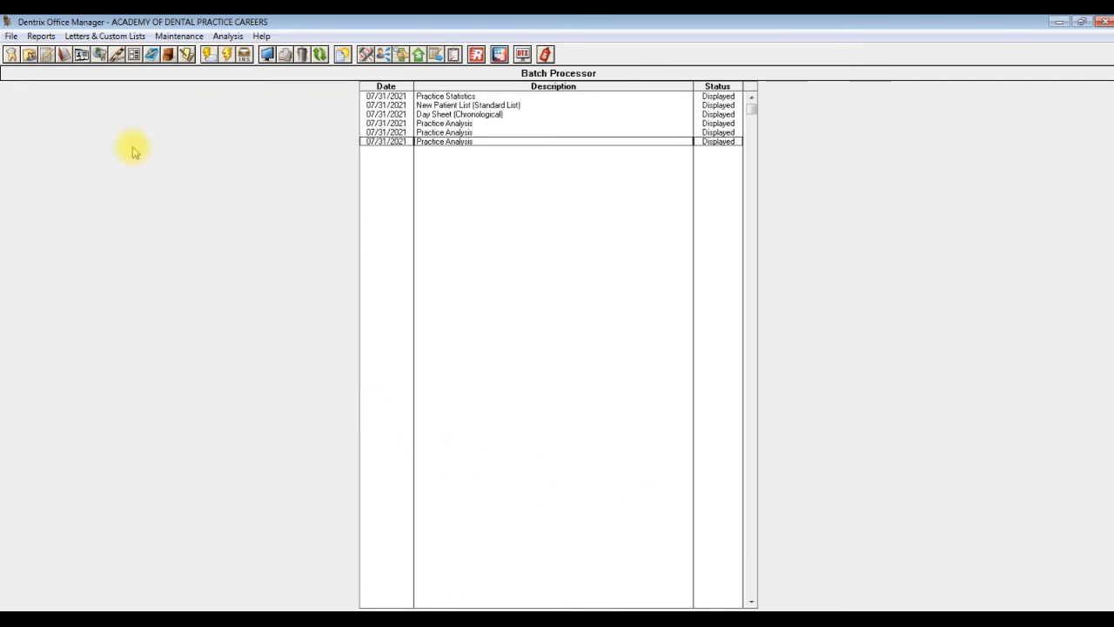
Open the Day Sheet (Charges and Receipts) report setup and set its starting date to 07/01/21.
click(40, 38)
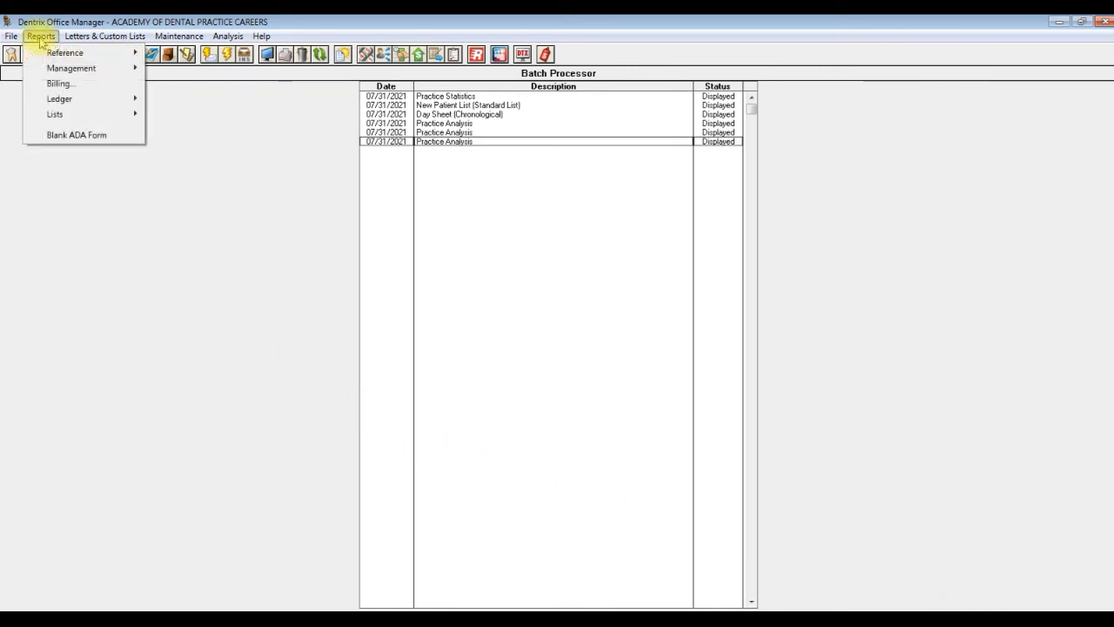
mouse_move(53, 69)
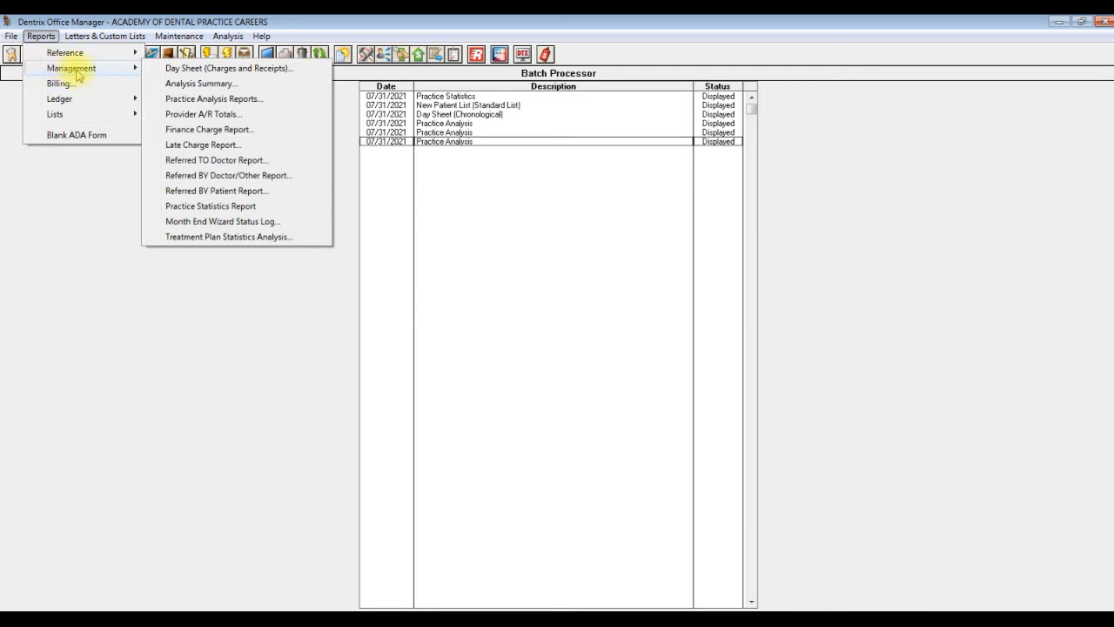
click(171, 69)
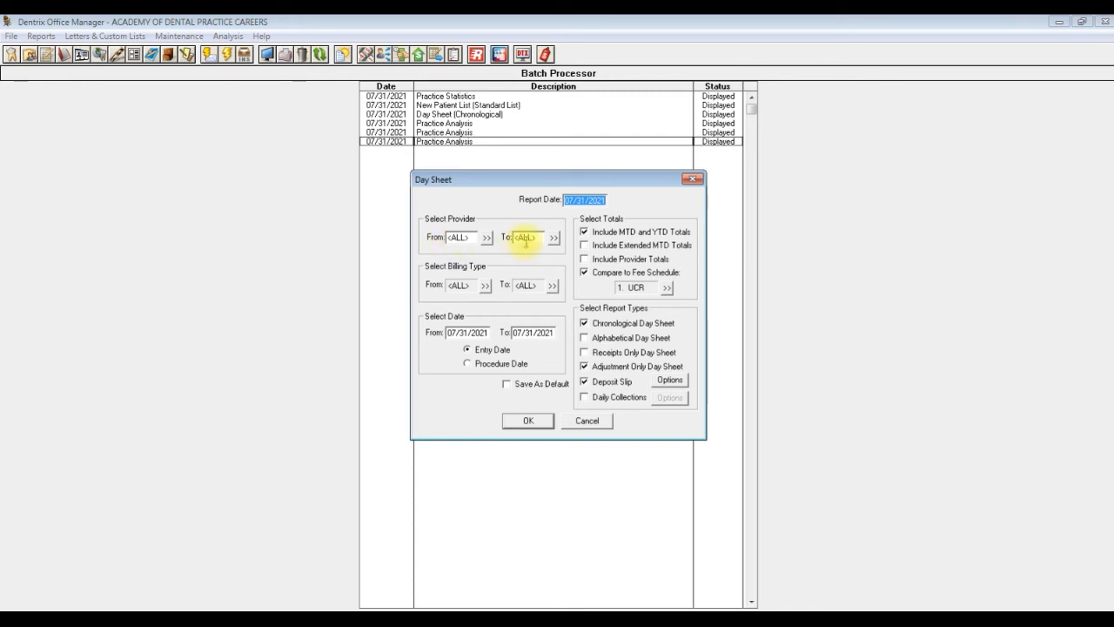
double_click(490, 332)
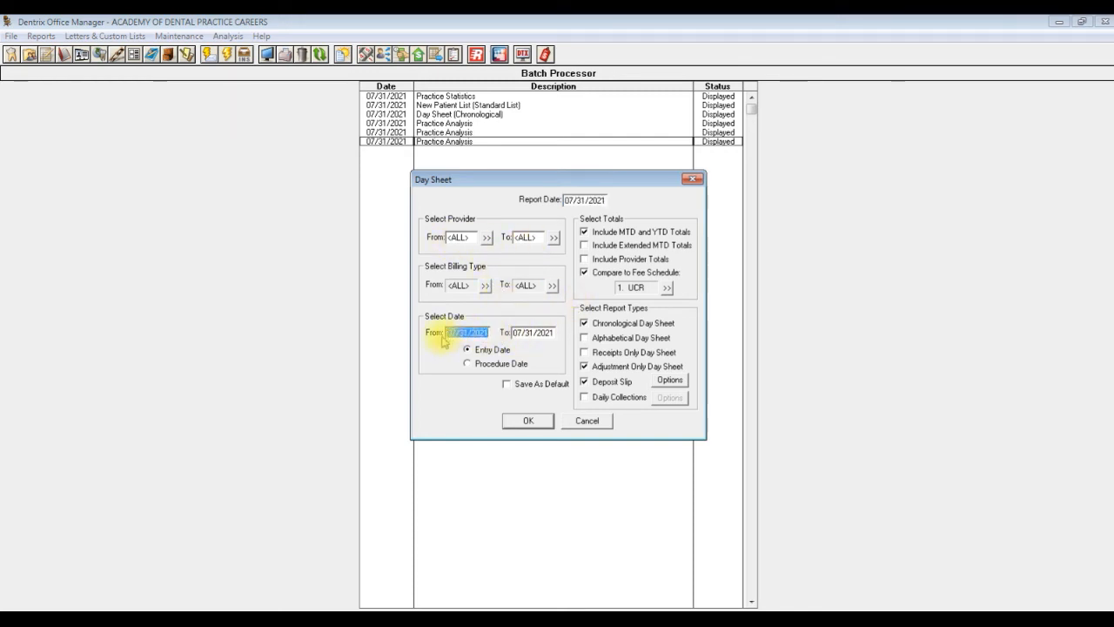
key(BackSpace)
text(0)
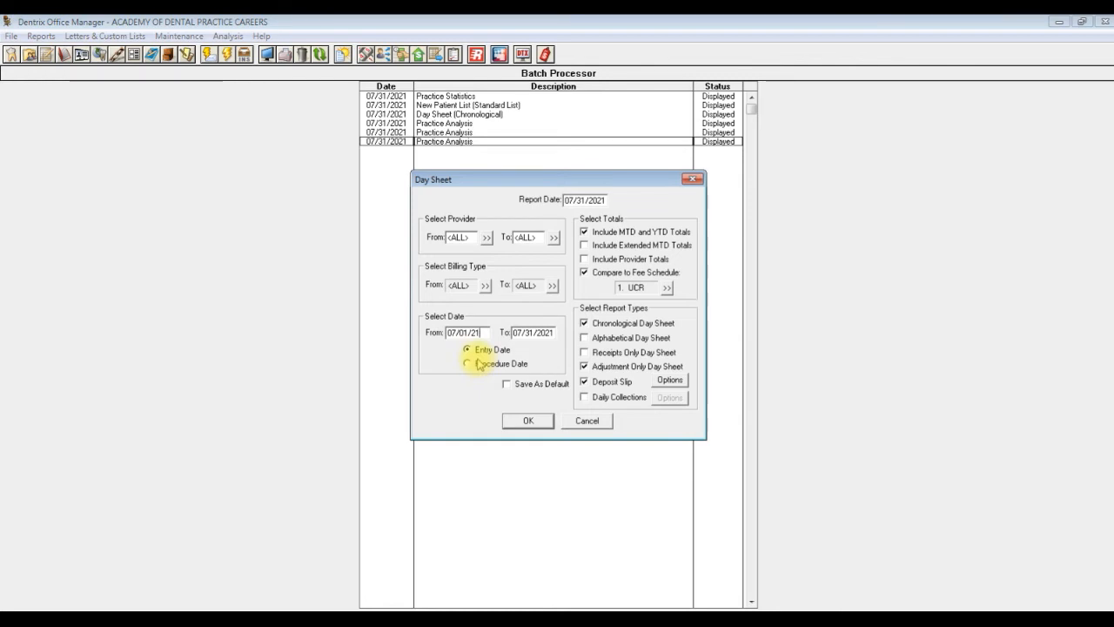
Exclude MTD/YTD totals, fee schedule comparison, and the Chronological and Adjustment Only Day Sheets, then batch only the Deposit Slip.
click(584, 231)
click(584, 272)
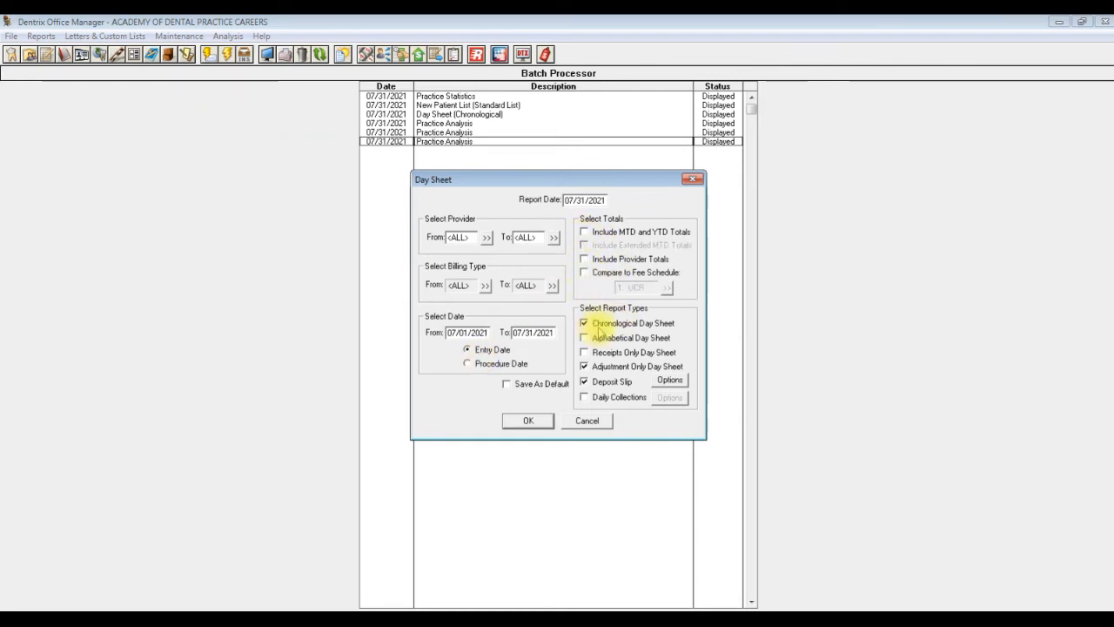
click(584, 323)
click(584, 366)
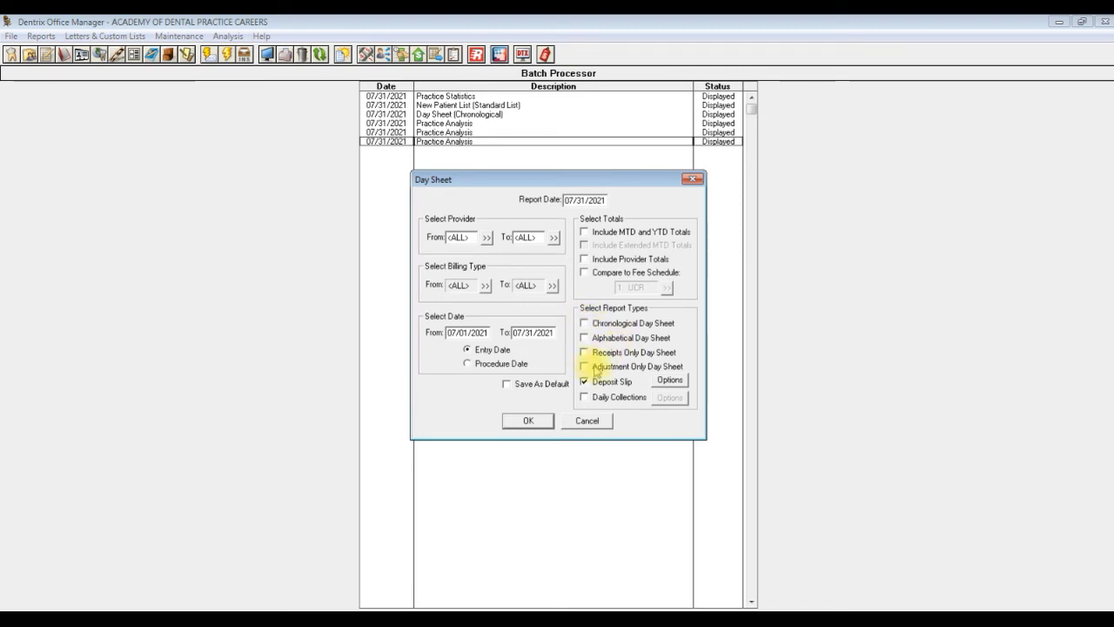
click(528, 421)
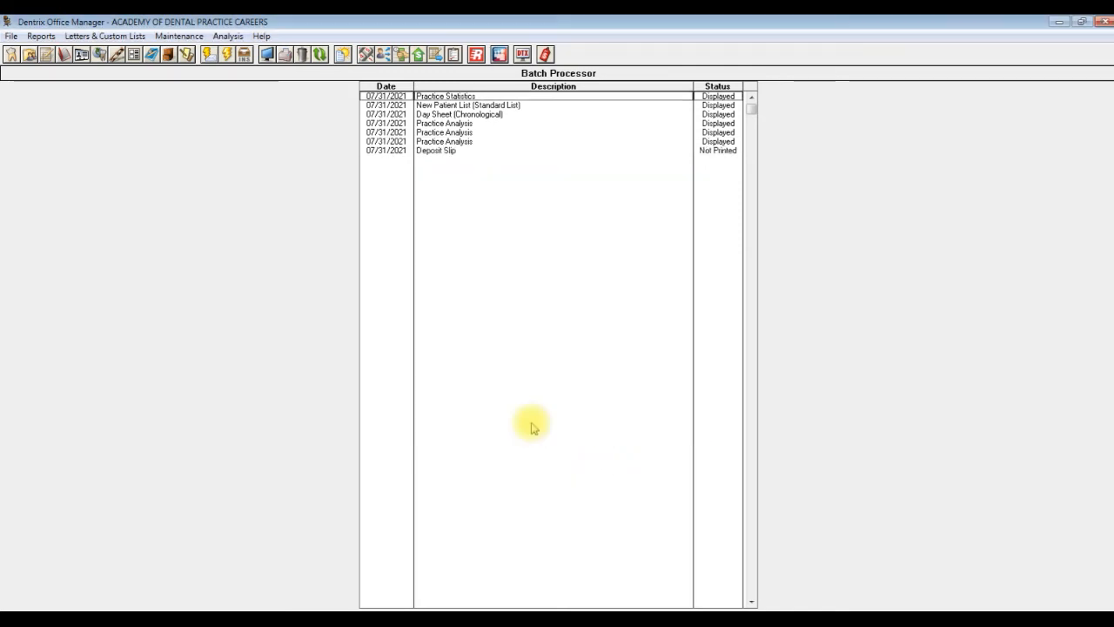
Preview the batched Deposit Slip and enlarge it to 70% zoom to examine its payments.
click(443, 152)
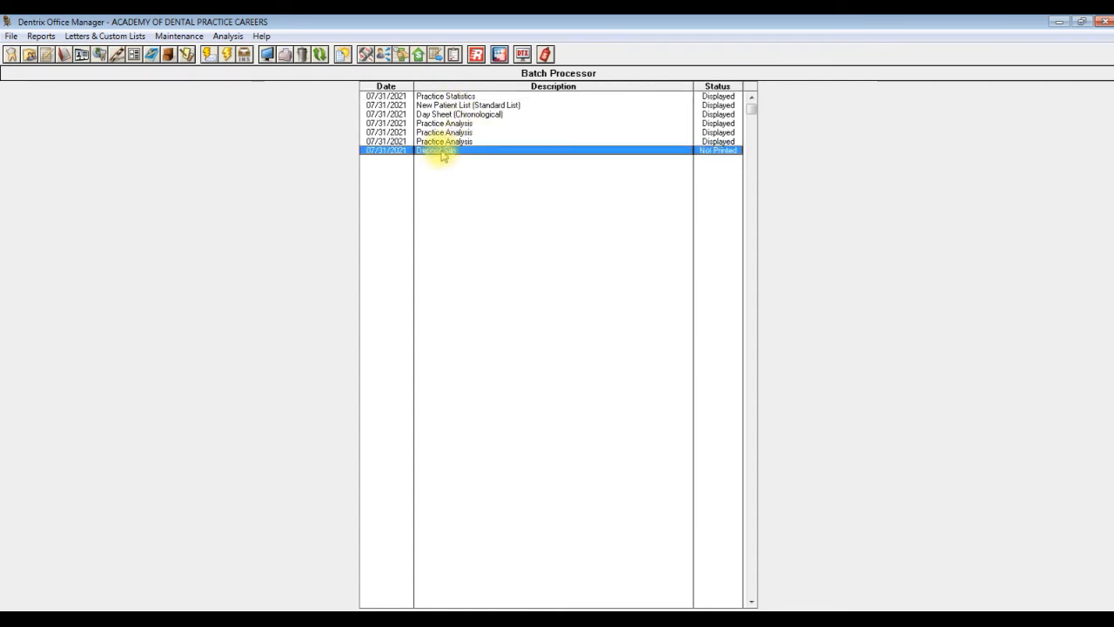
double_click(442, 152)
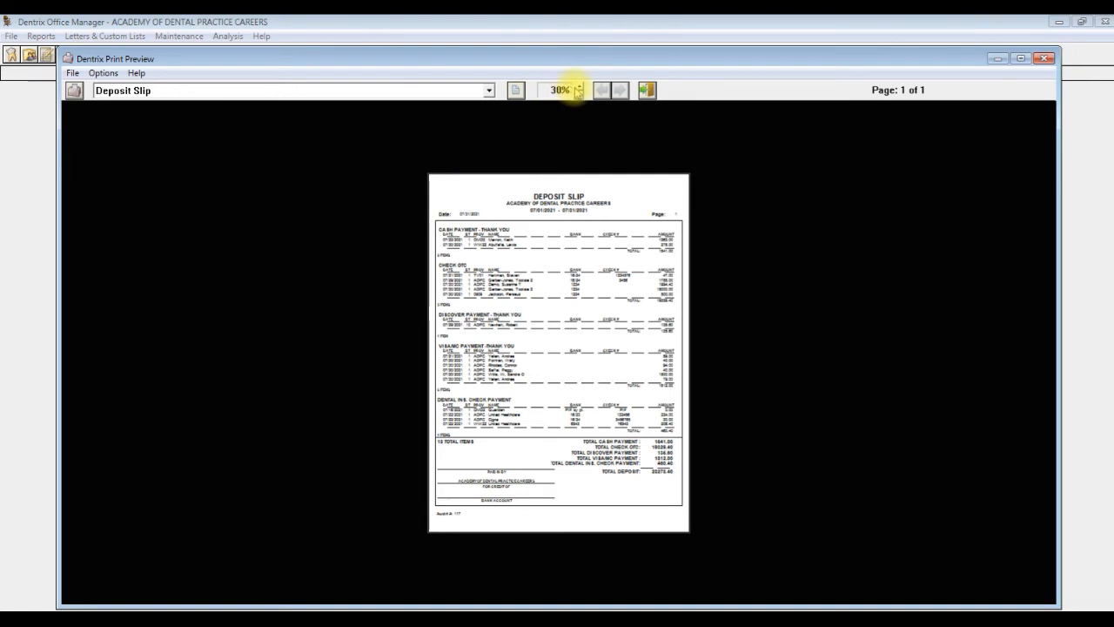
click(580, 86)
click(581, 88)
click(582, 88)
click(581, 88)
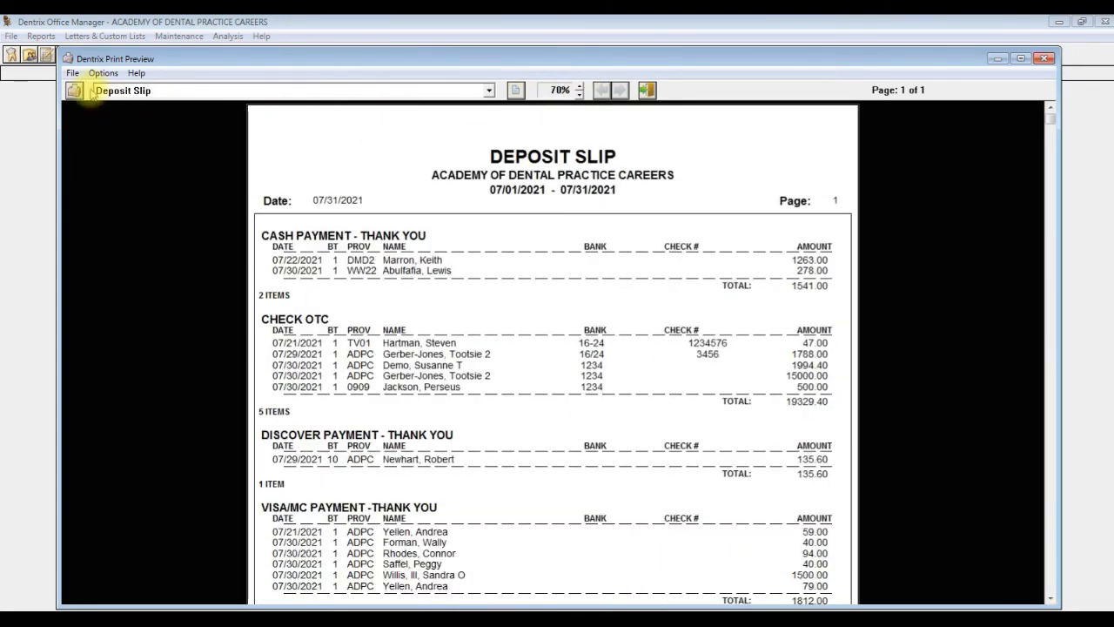
Print the previewed Deposit Slip report.
click(72, 73)
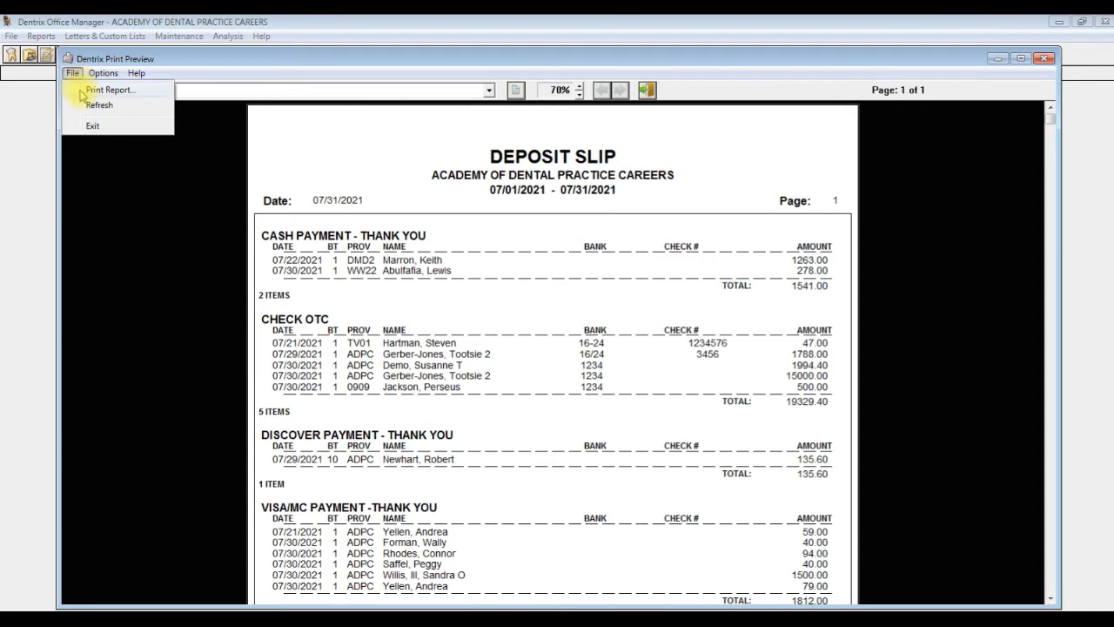
click(85, 90)
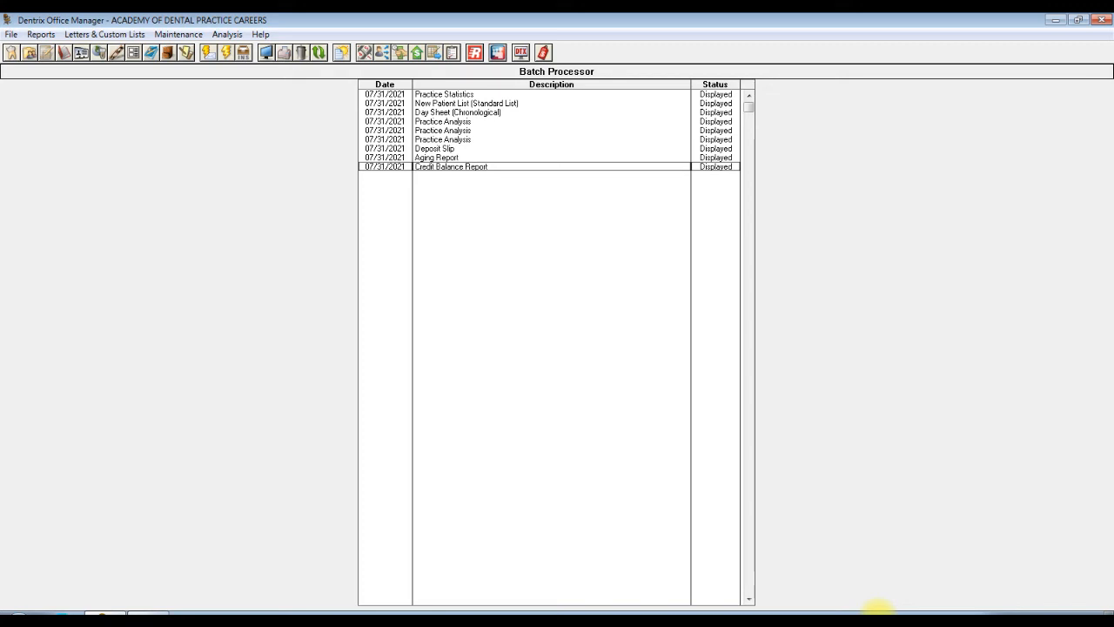
Open the Day Sheet (Charges and Receipts) report setup and set its starting date to 06/09/09.
click(39, 36)
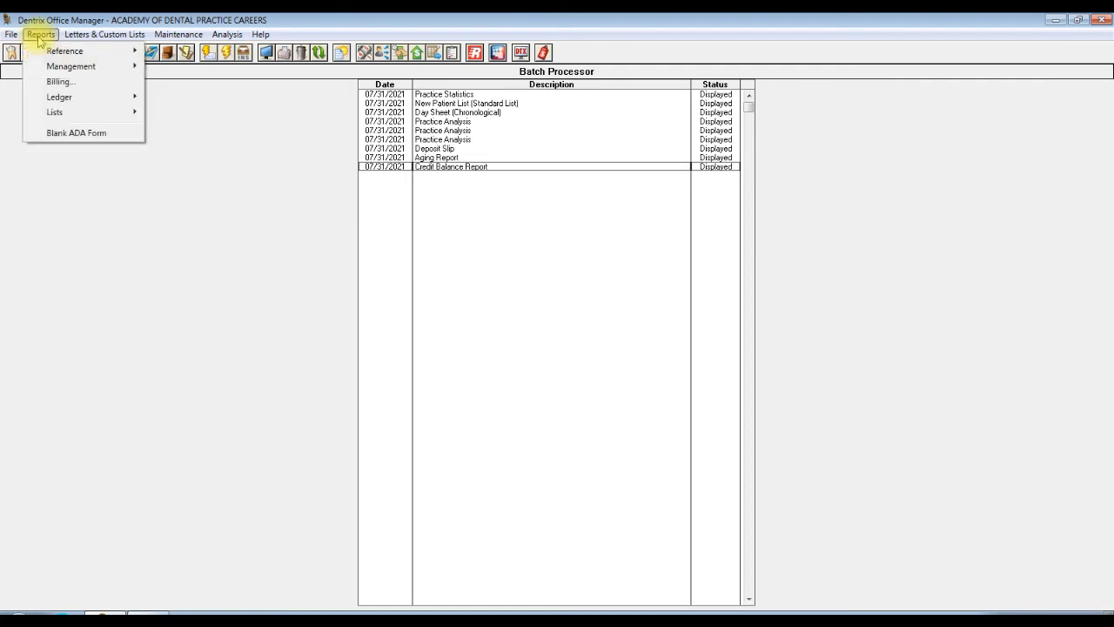
mouse_move(61, 66)
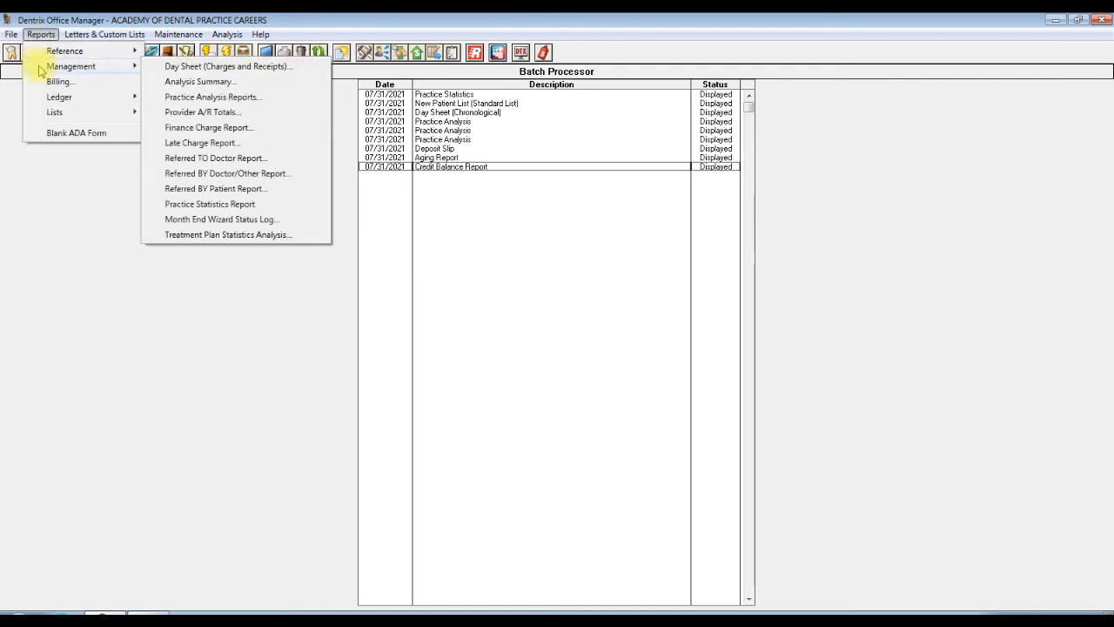
click(217, 67)
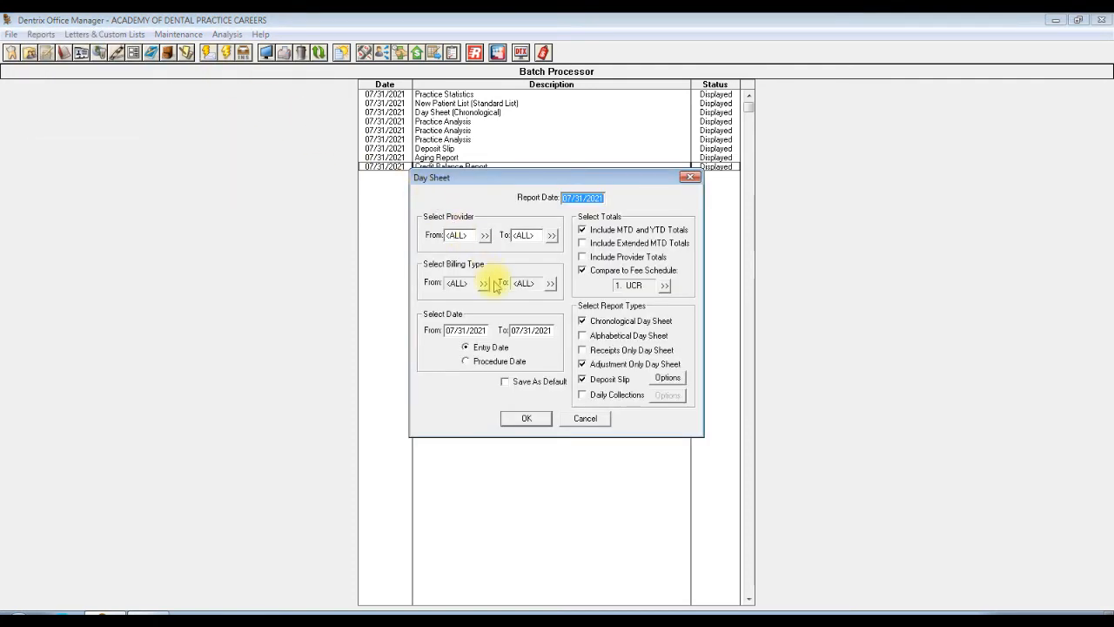
drag(487, 331, 436, 336)
text(0)
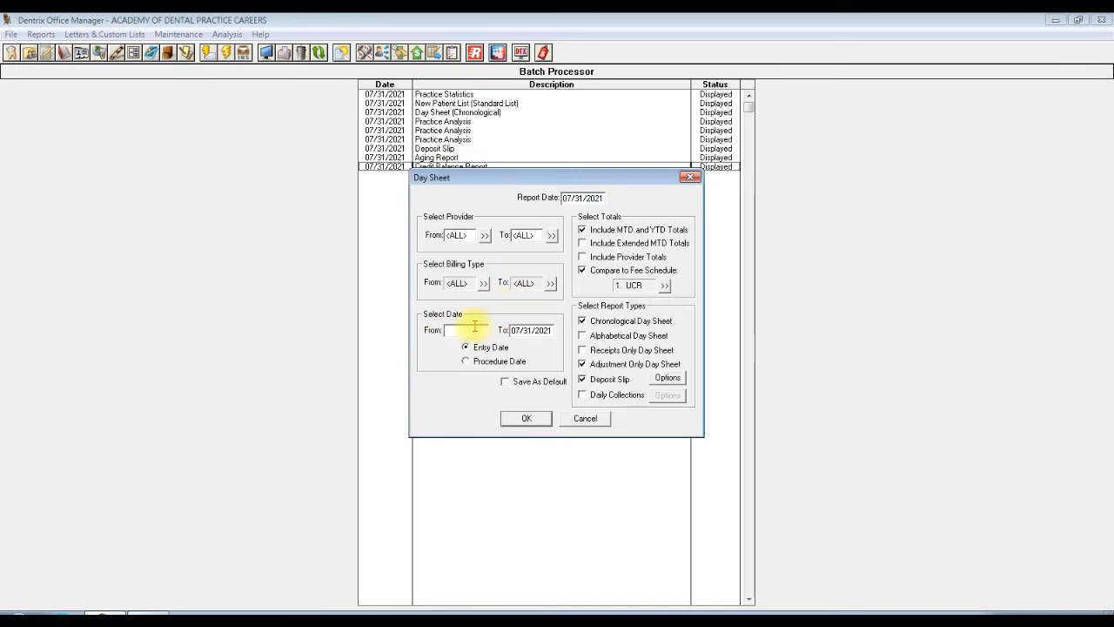
text(6/)
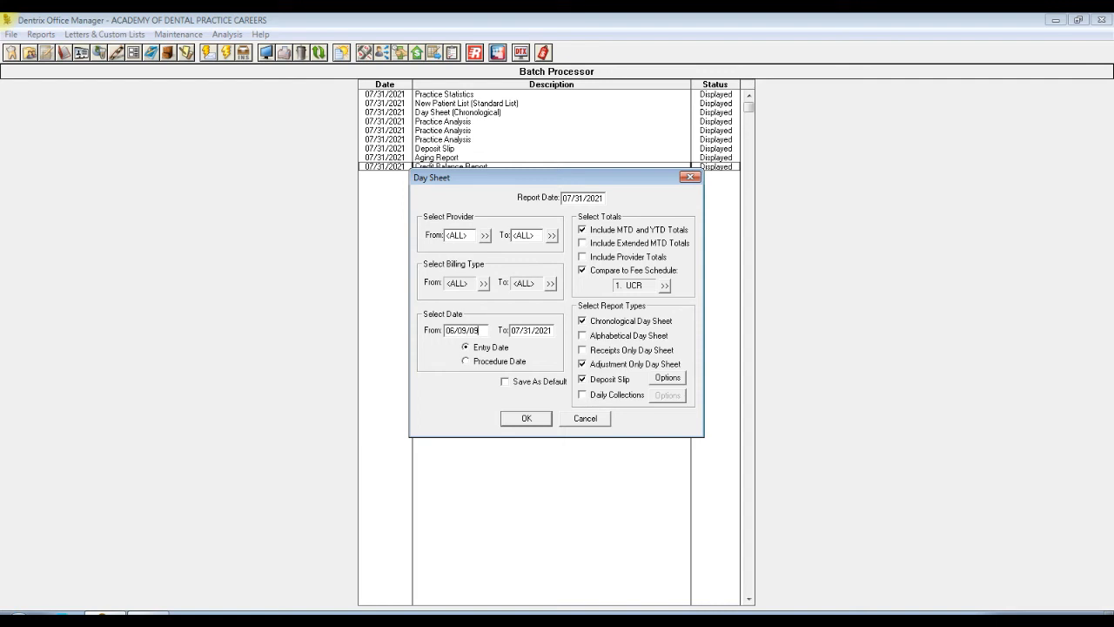
text(09/09)
Exclude MTD/YTD totals, fee schedule comparison, the Chronological Day Sheet and the Deposit Slip, and batch only the Adjustment Only Day Sheet.
click(582, 230)
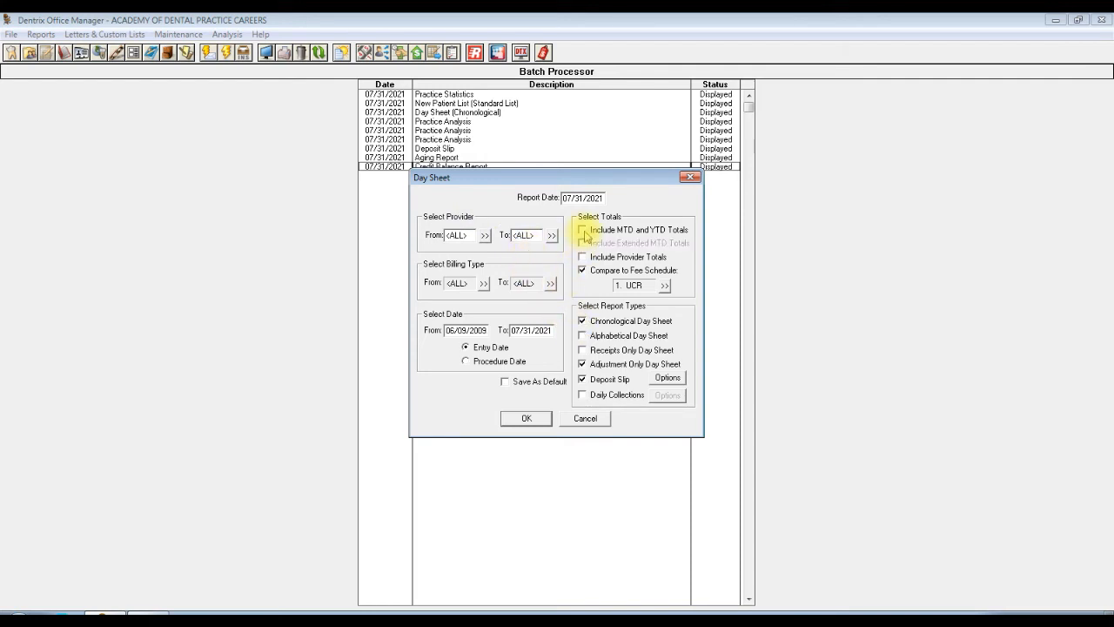
click(587, 272)
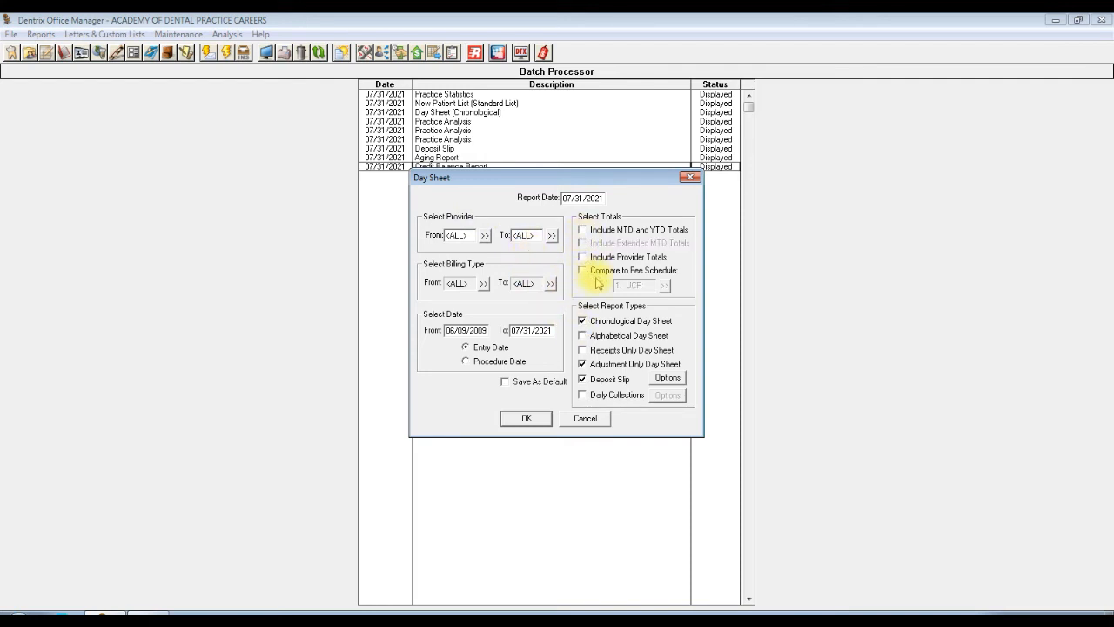
click(583, 321)
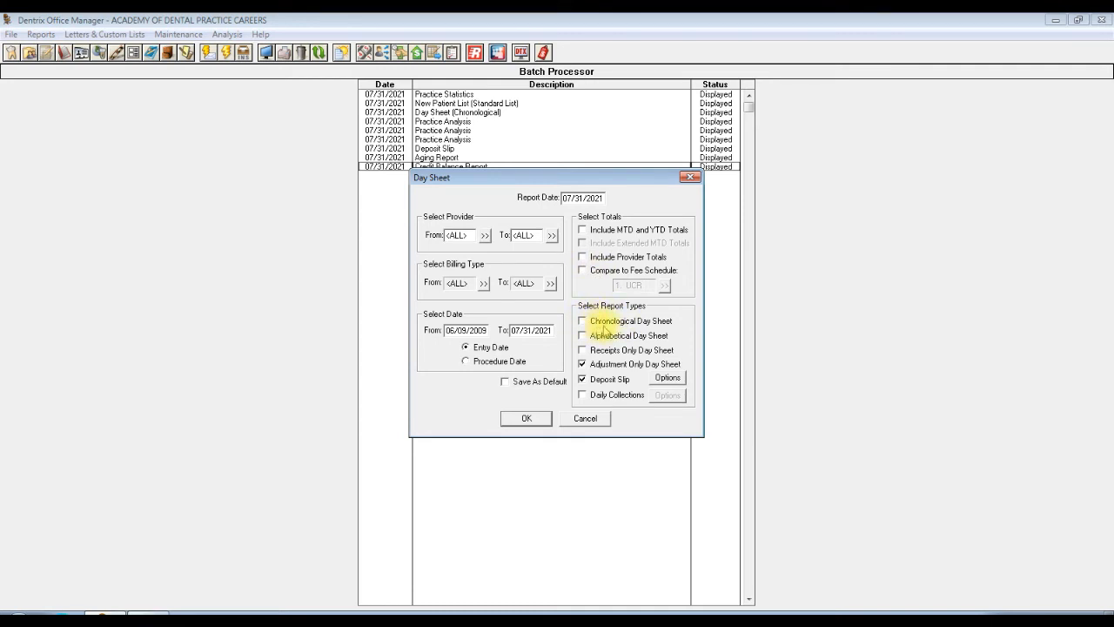
click(583, 379)
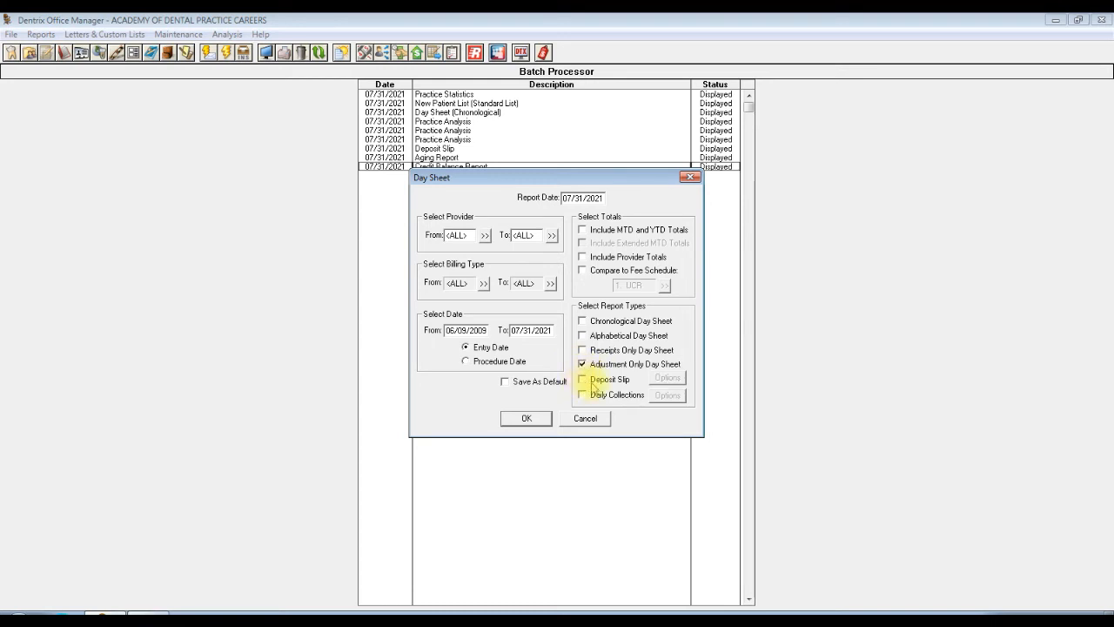
click(526, 418)
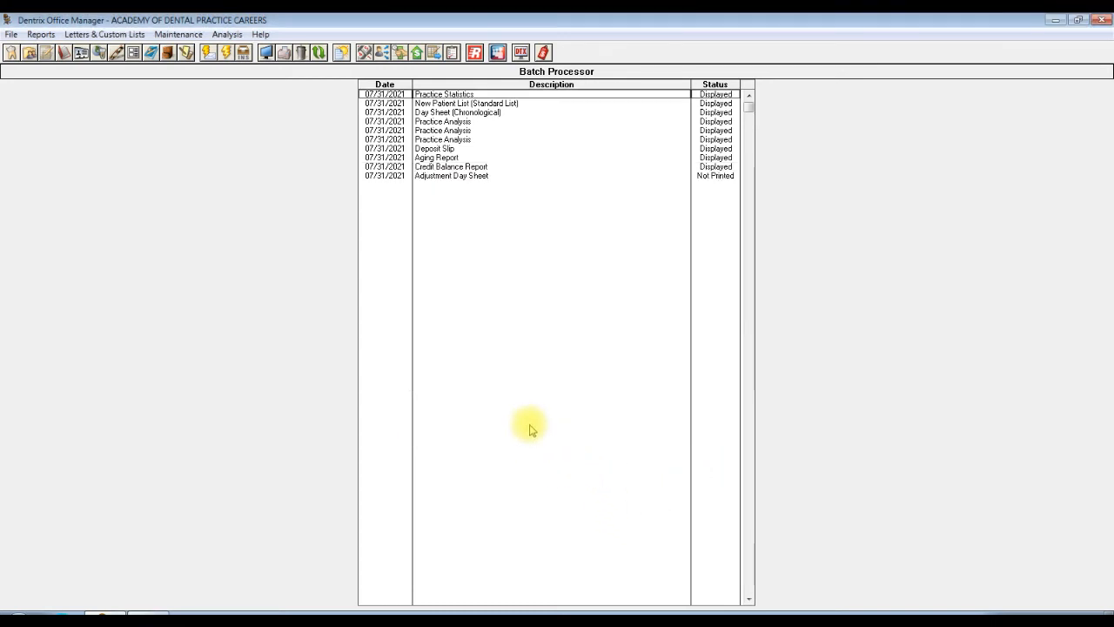
Preview the batched Adjustment Day Sheet at 70% zoom through its closing totals page and print the report.
double_click(463, 177)
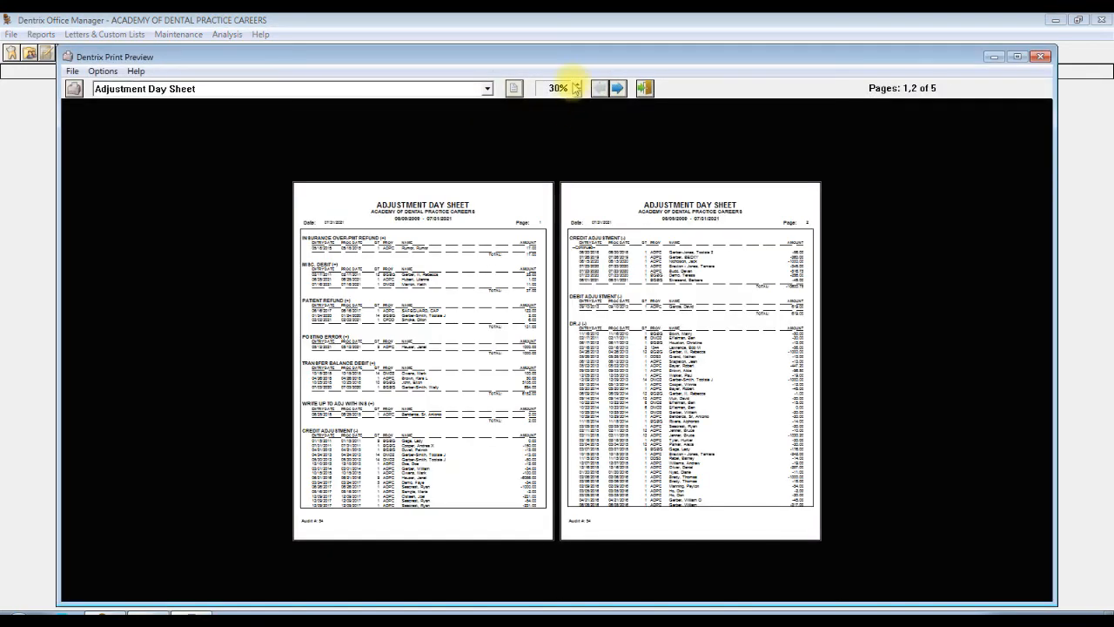
click(577, 85)
click(577, 85)
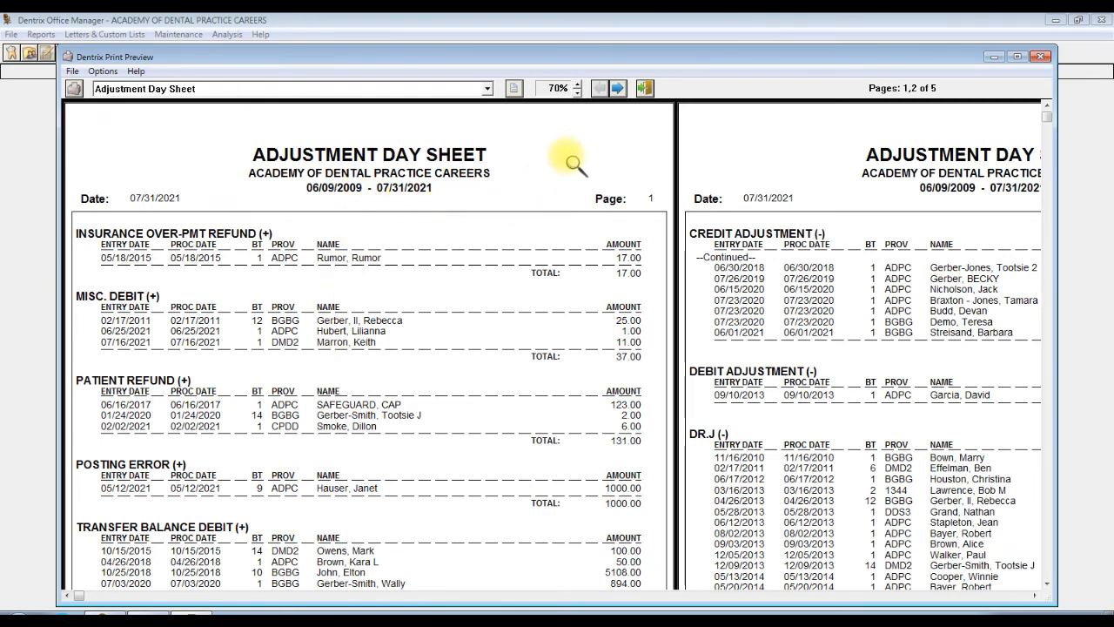
click(618, 88)
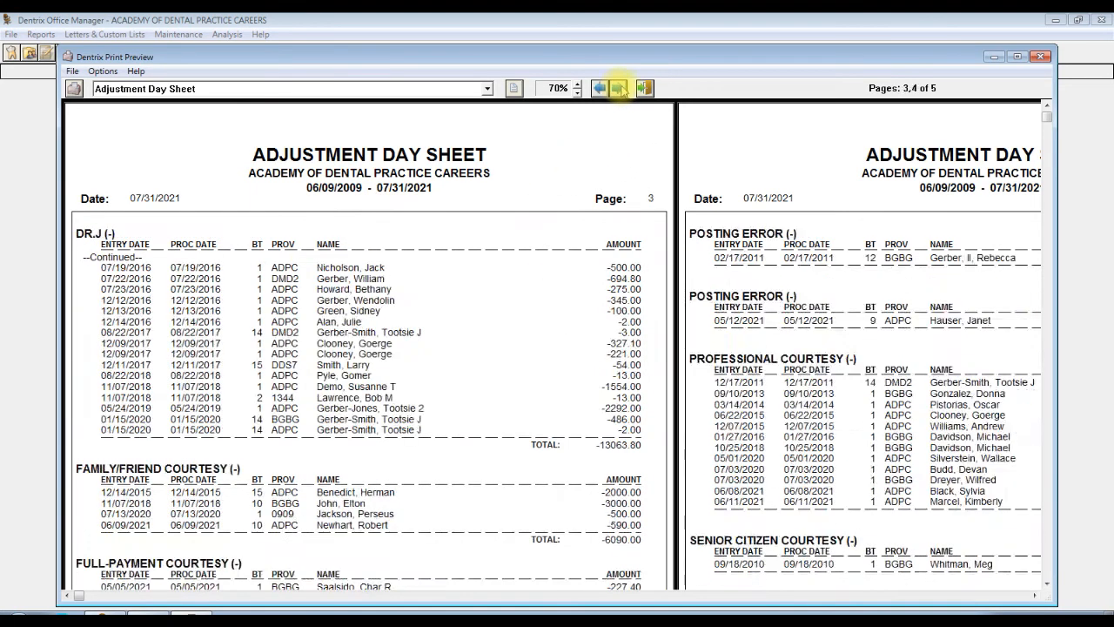
click(618, 88)
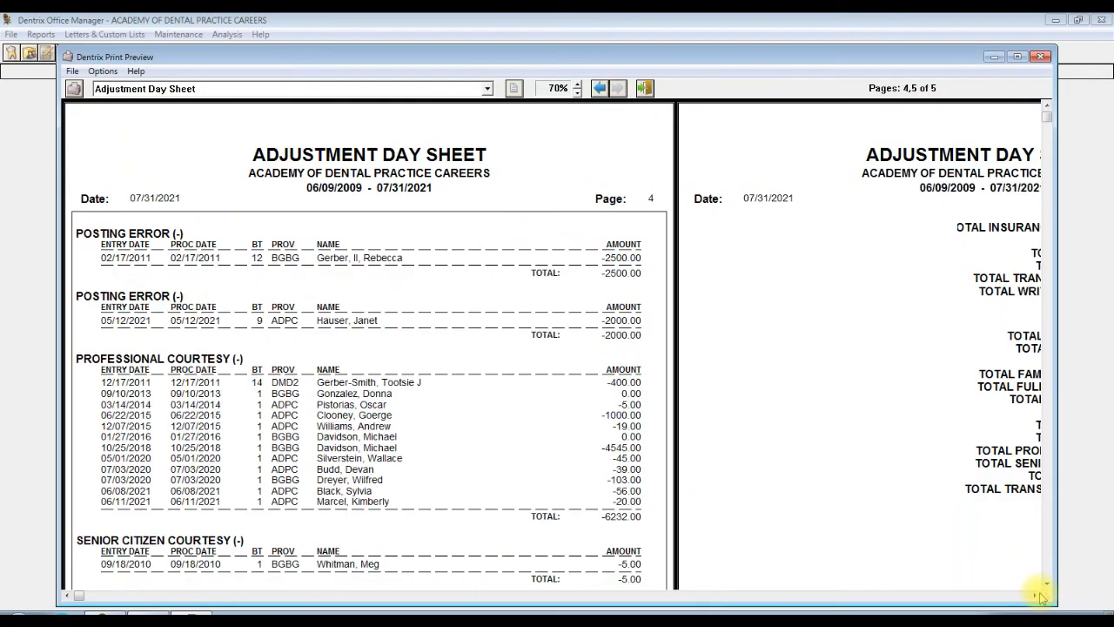
drag(1036, 597, 1036, 598)
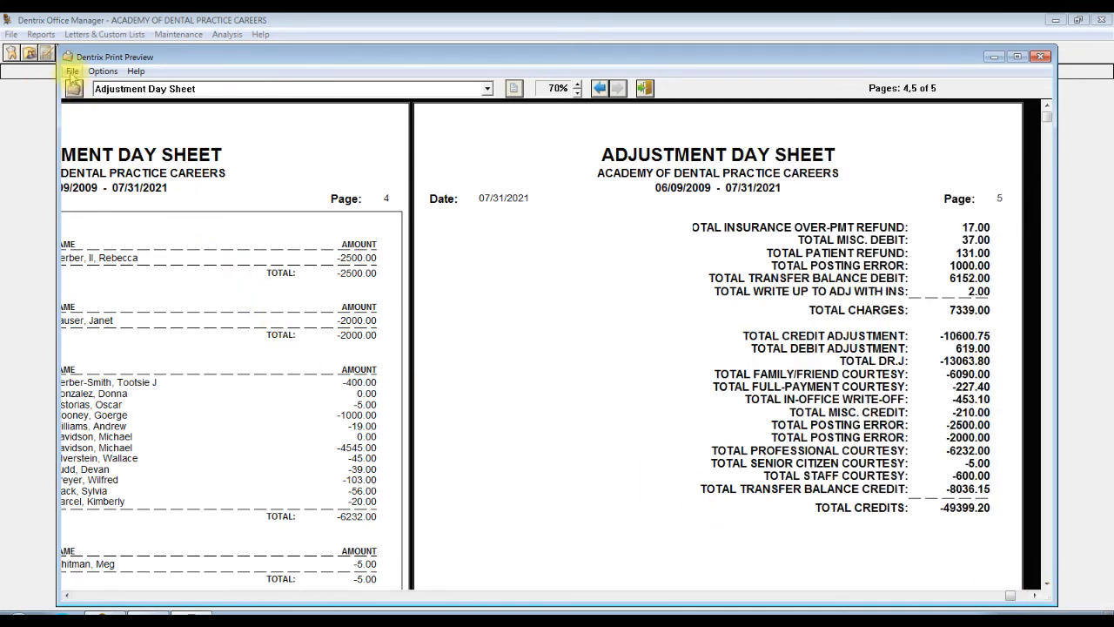
click(72, 71)
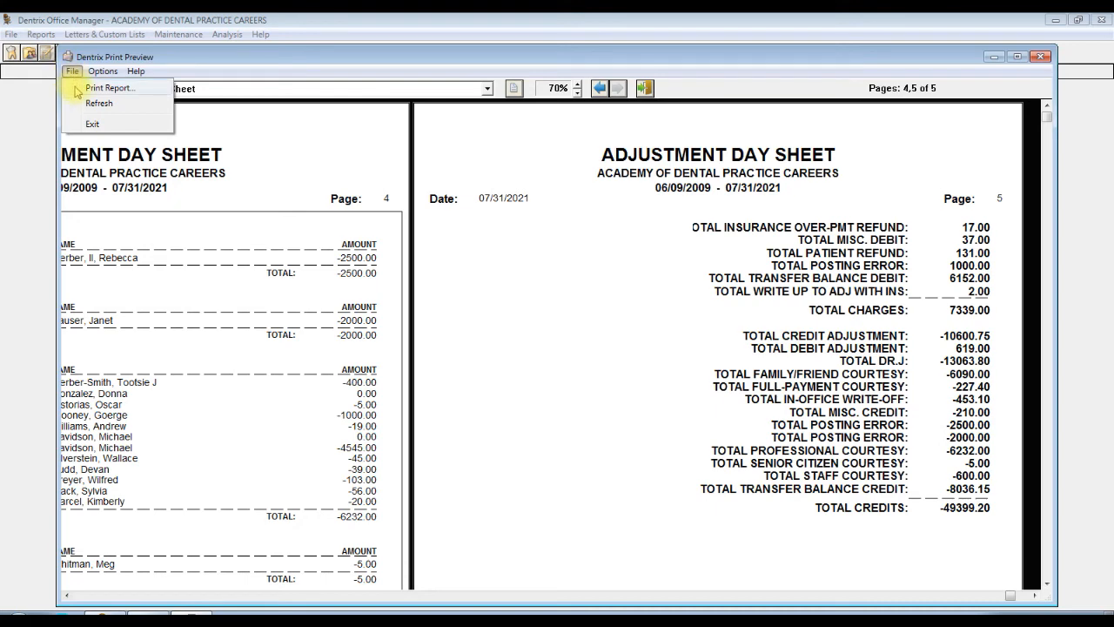
click(96, 88)
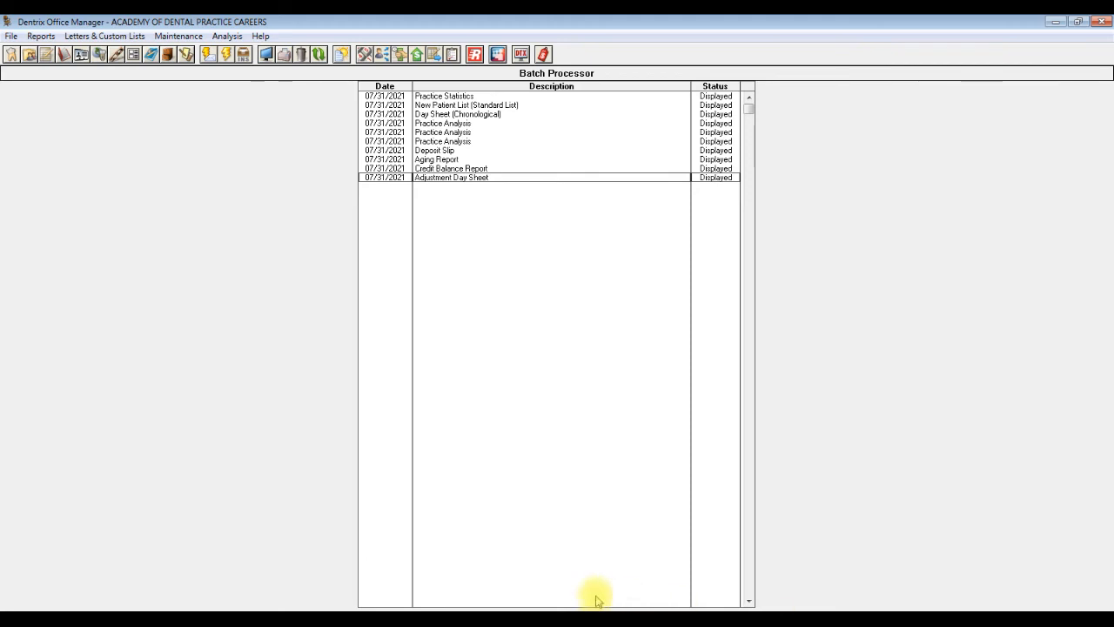
Open the Practice Analysis report setup, acknowledging the month-end notice, and set the starting date to 06/09/09.
click(226, 37)
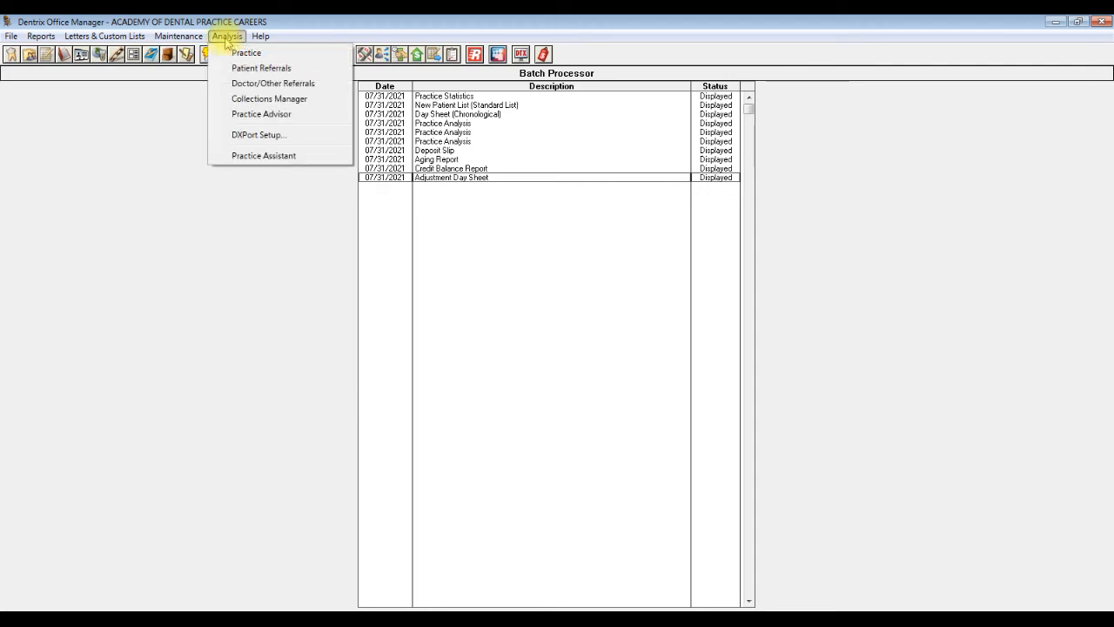
click(230, 52)
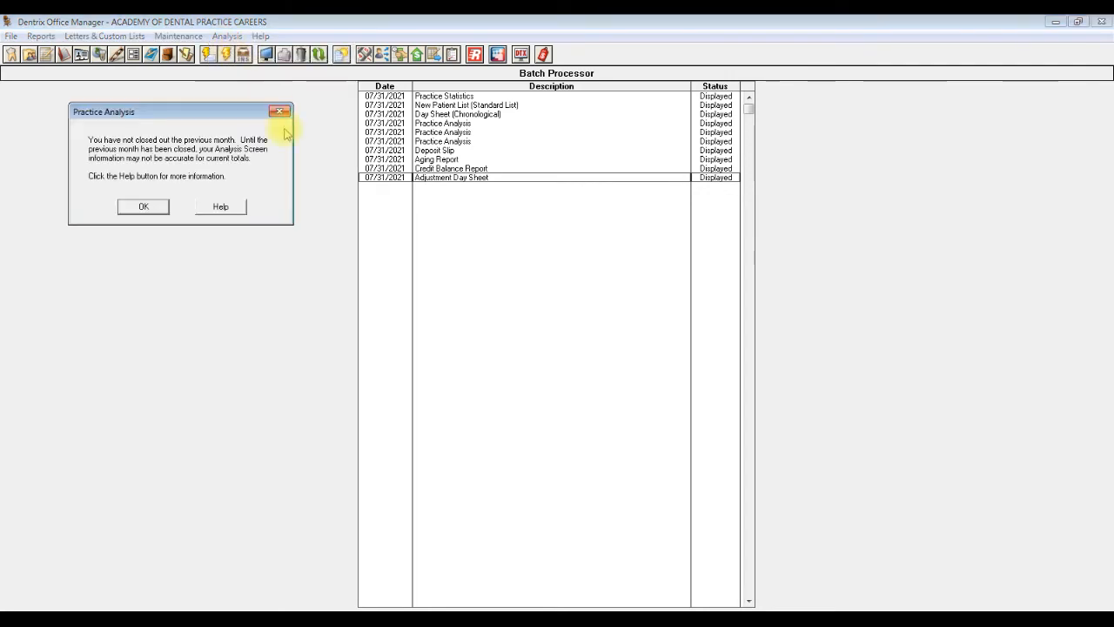
click(144, 209)
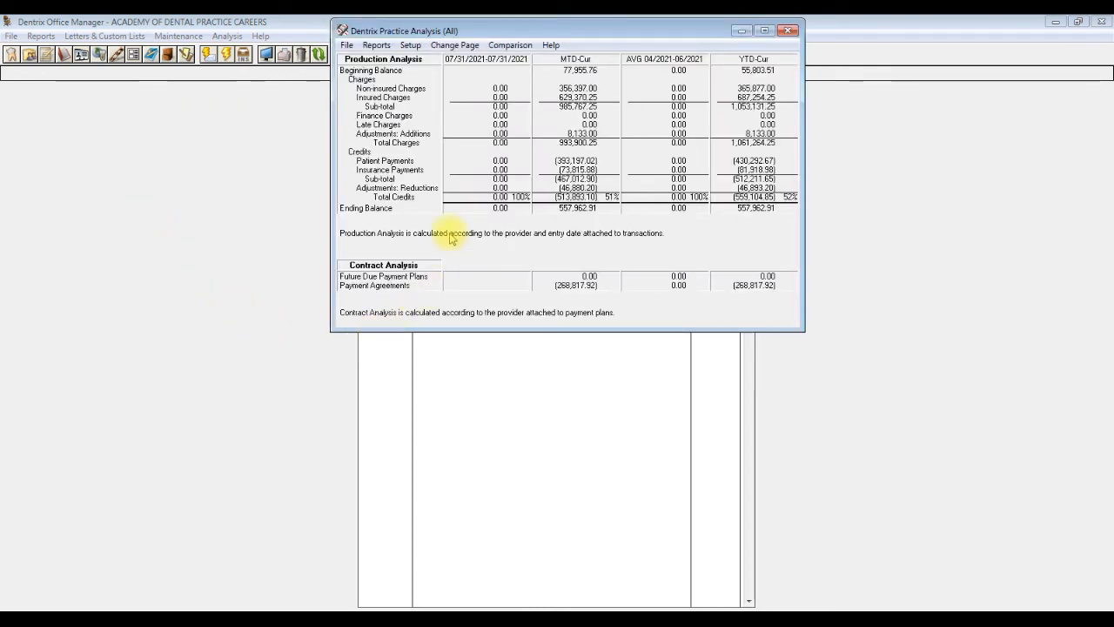
click(376, 45)
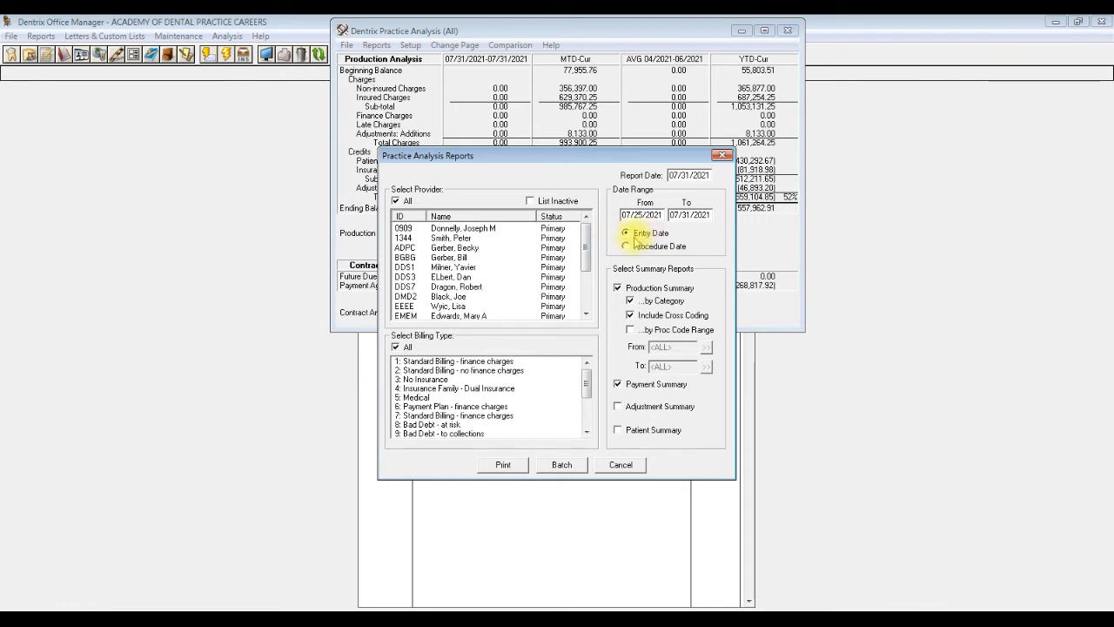
drag(664, 214, 569, 211)
text(06/09/09)
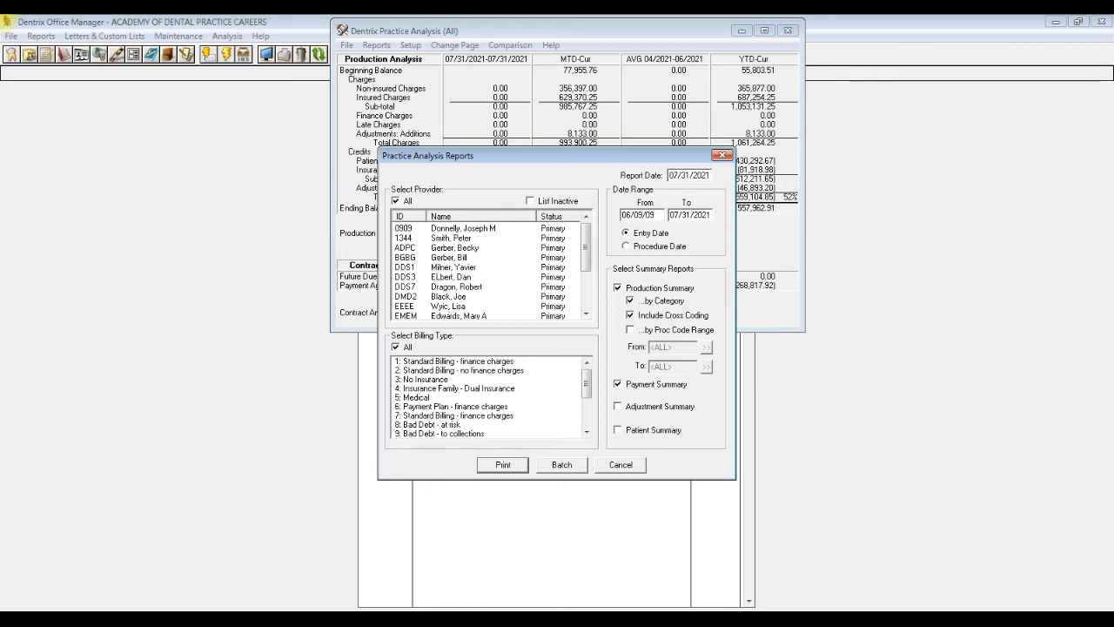
Exclude the Production and Payment Summaries, batch only the Adjustment Summary for all providers, and close Practice Analysis.
click(618, 289)
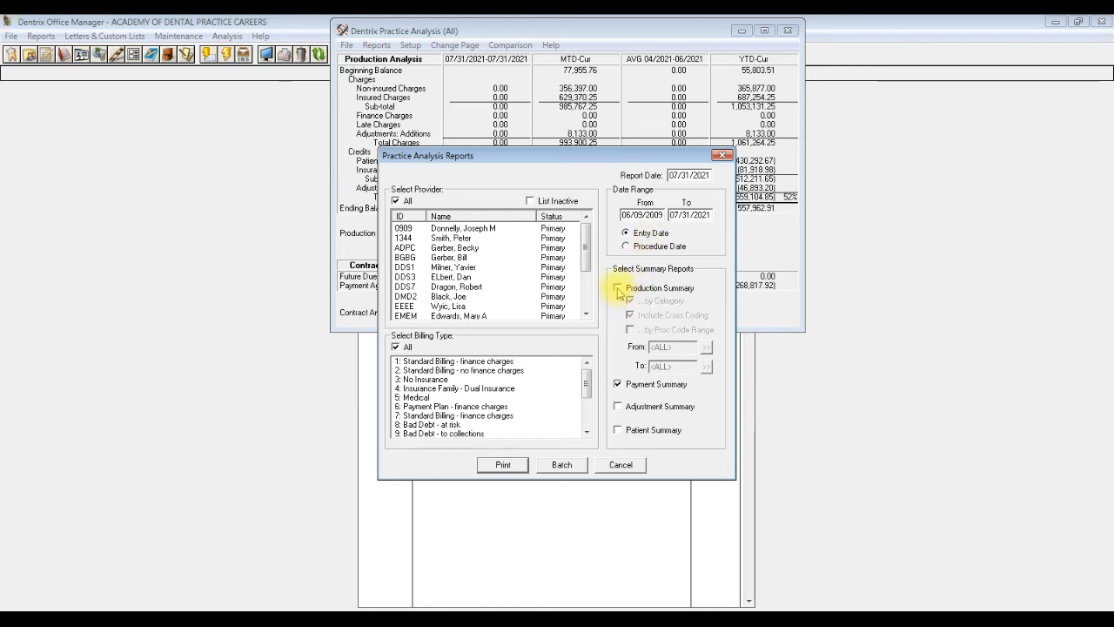
click(619, 385)
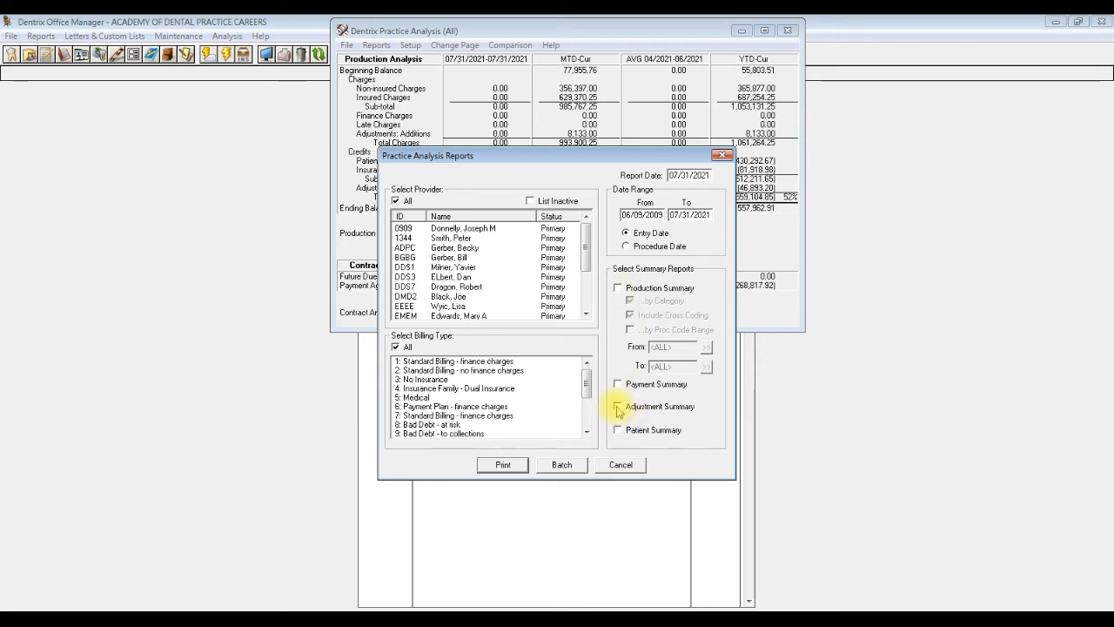
click(618, 406)
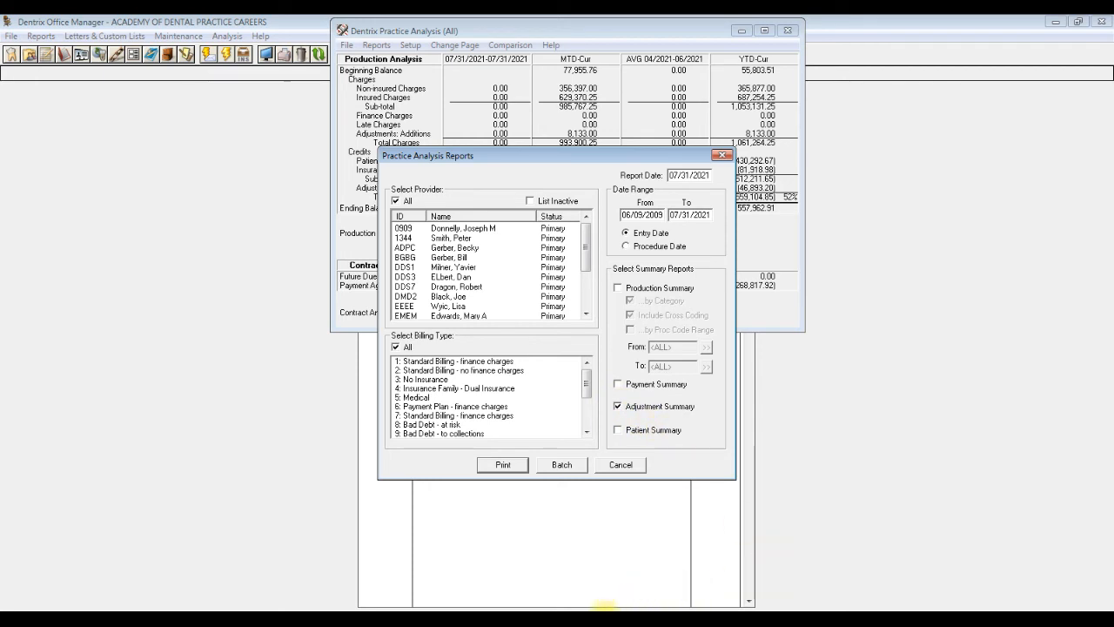
click(563, 465)
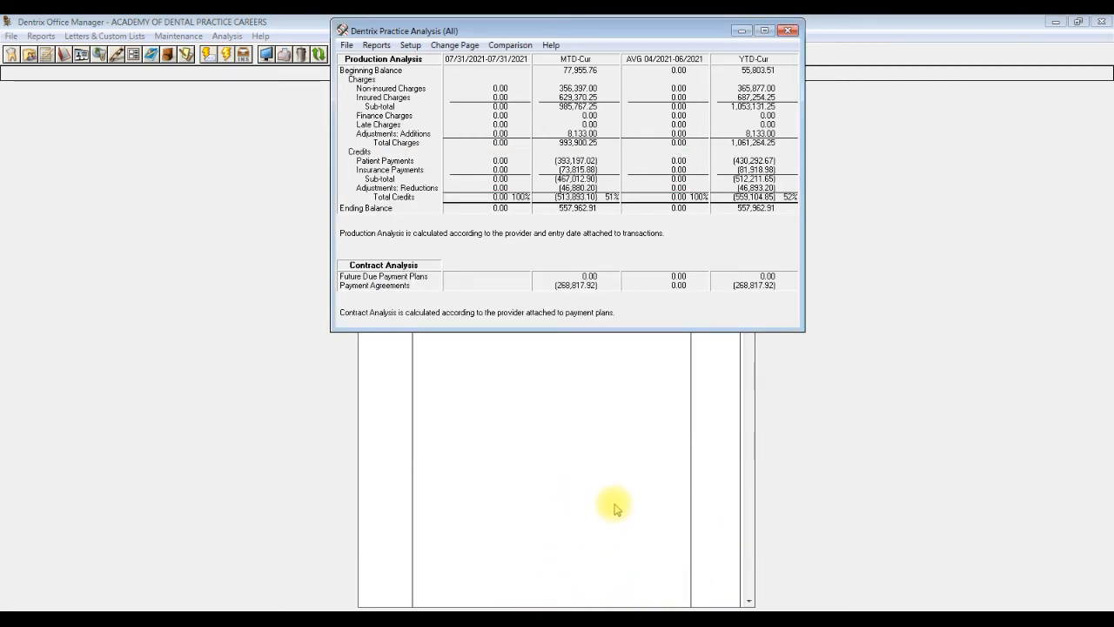
click(788, 30)
Preview the batched Practice Analysis Adjustment Summary at 60% zoom through its closing adjustment totals and print the report.
click(461, 192)
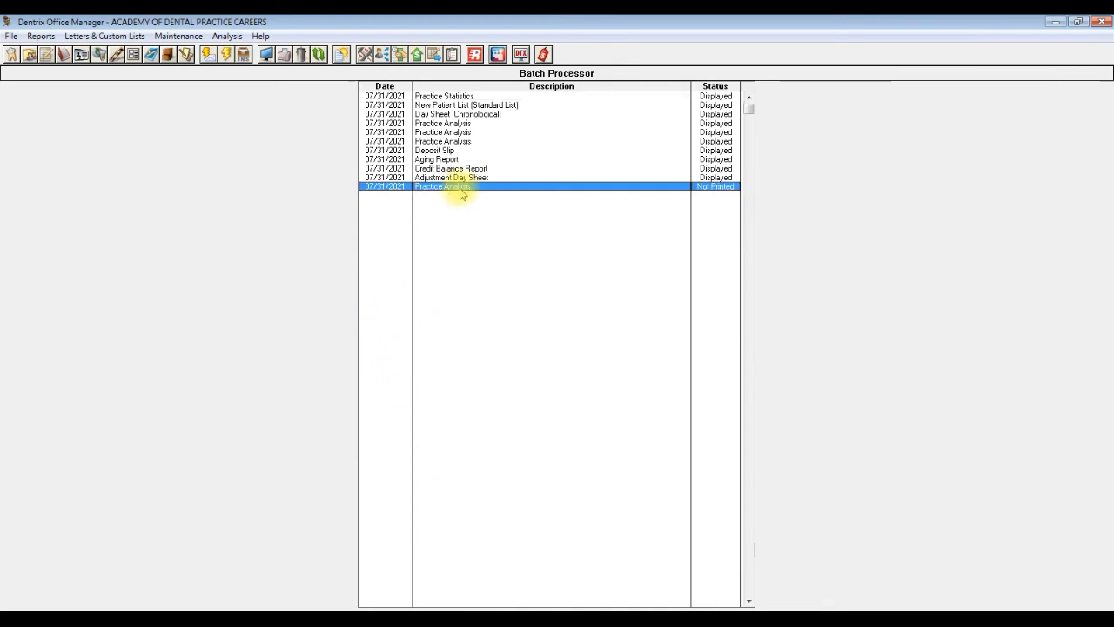
double_click(461, 190)
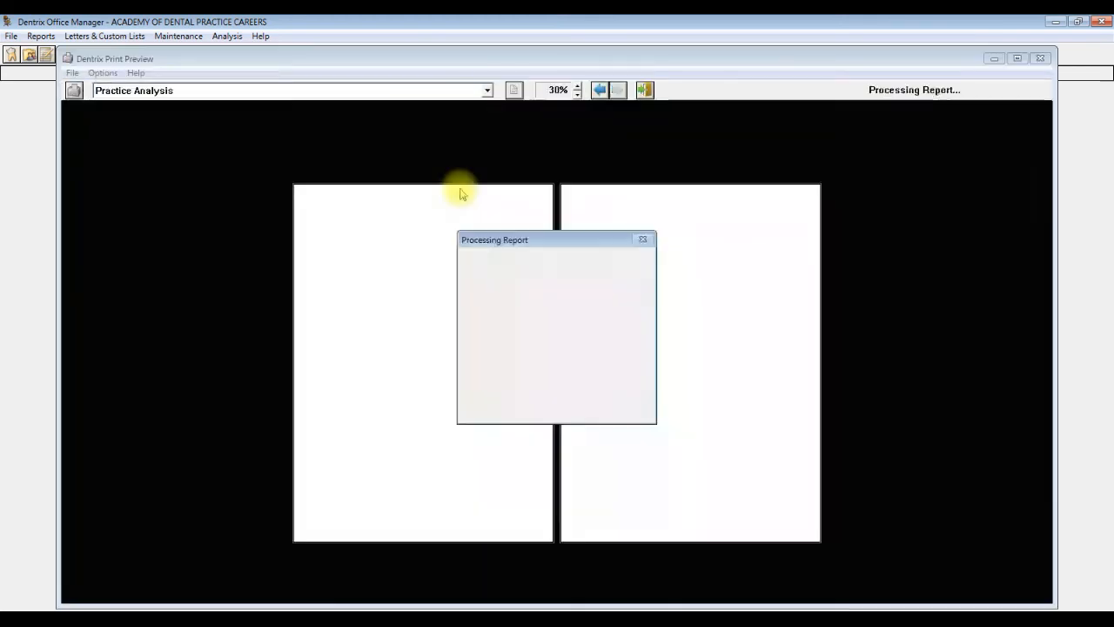
click(577, 86)
click(578, 86)
click(577, 86)
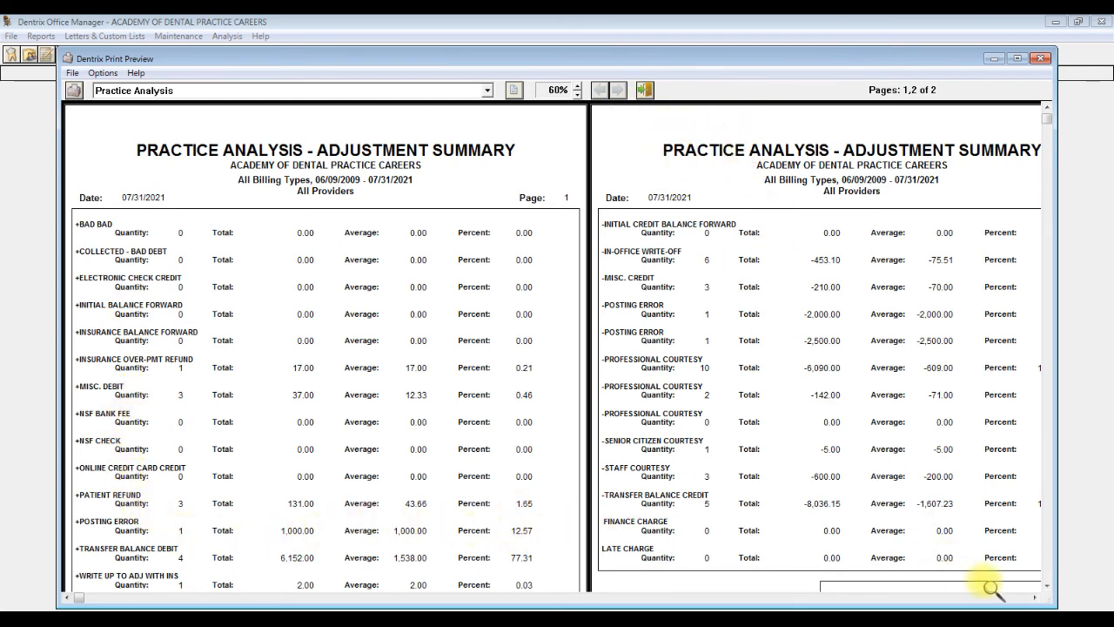
scroll(1048, 587, down, 5)
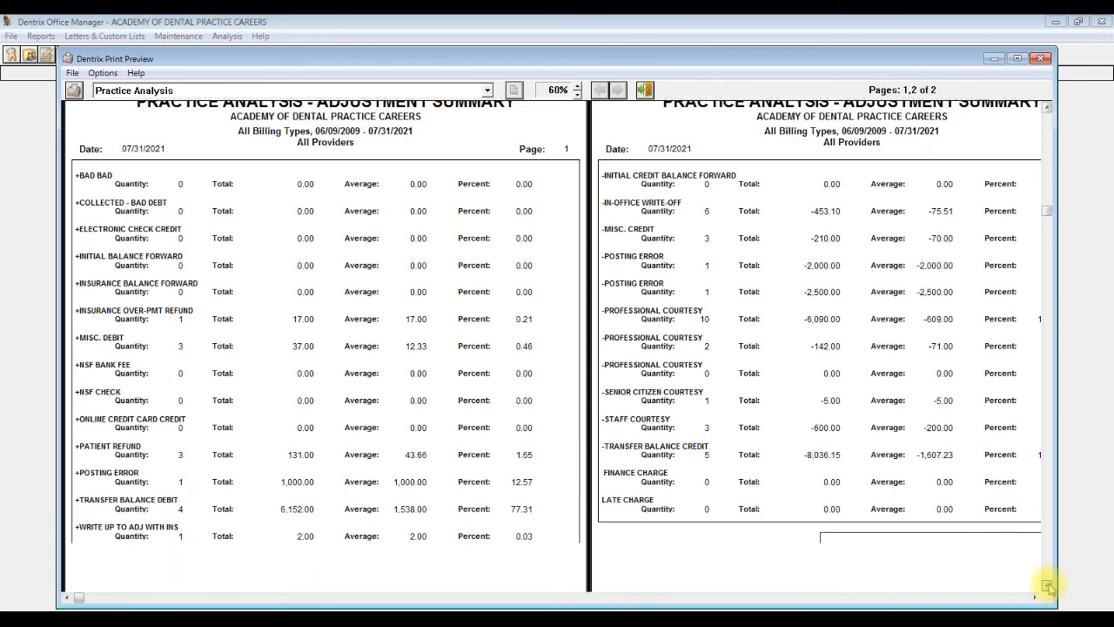
scroll(1048, 587, down, 5)
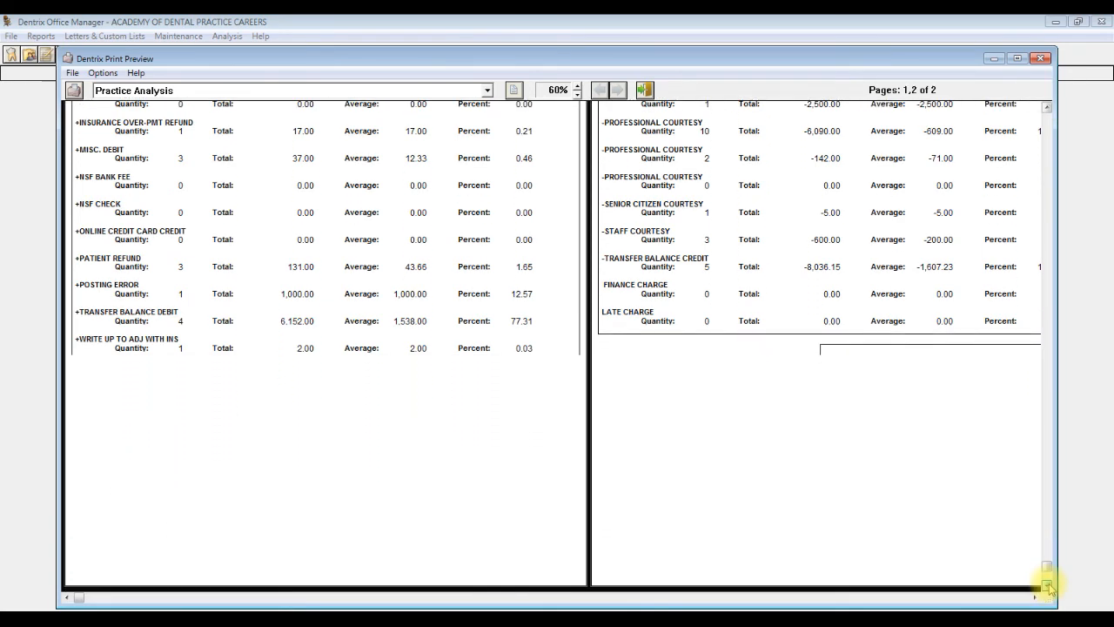
scroll(1036, 598, right, 5)
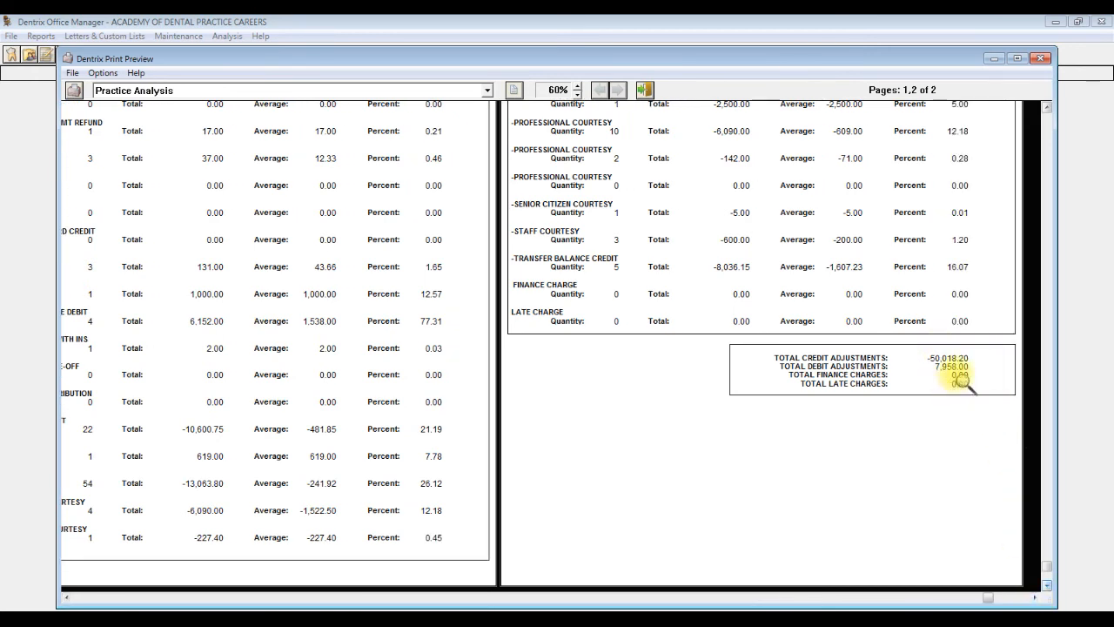
click(72, 74)
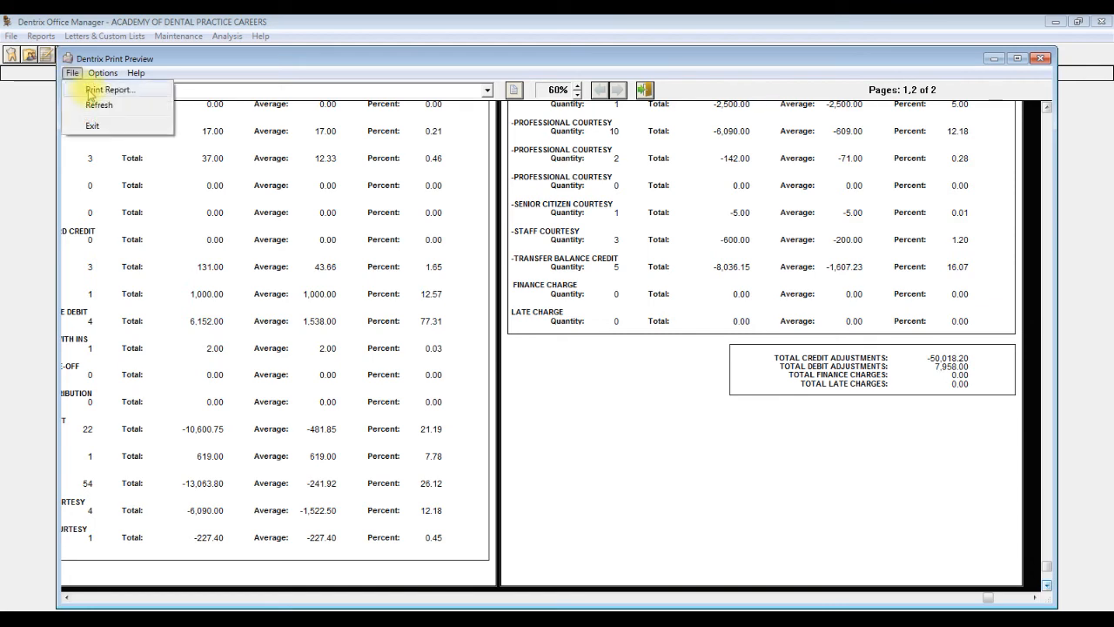
click(96, 89)
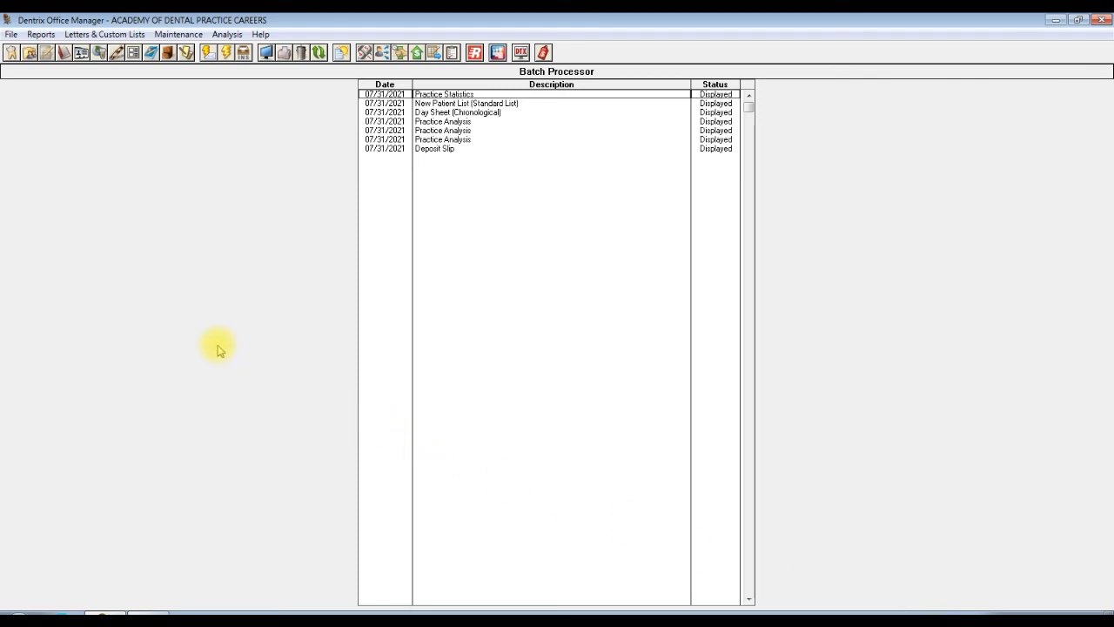
Batch a Standard Aging report dated 07/31/2021 for all guarantors, providers and billing types, sorted by guarantor name.
click(40, 35)
mouse_move(58, 95)
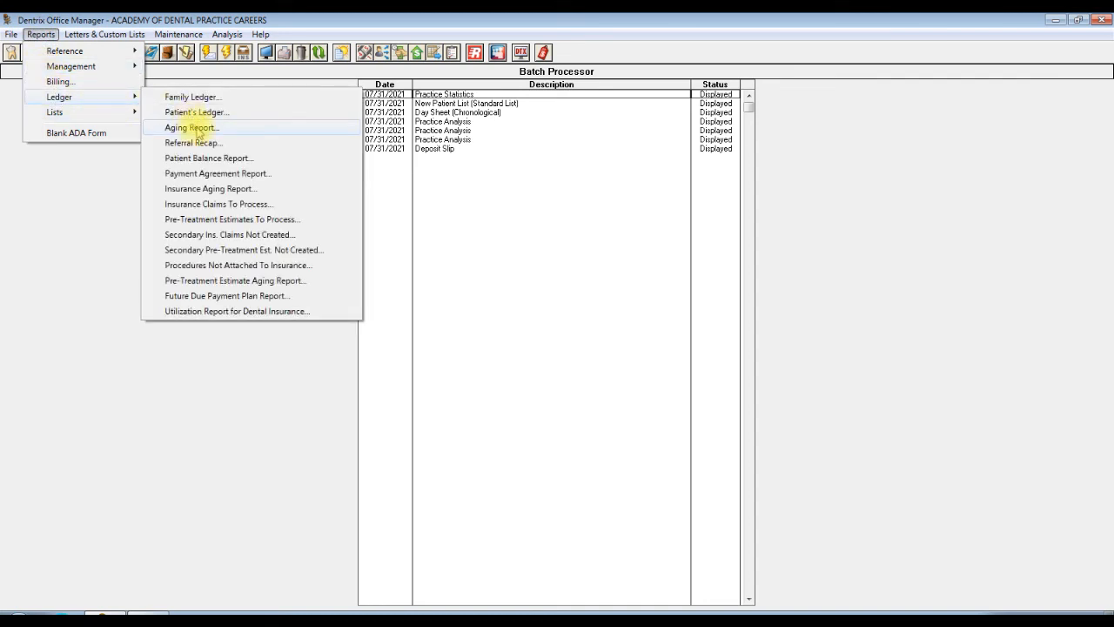
click(192, 128)
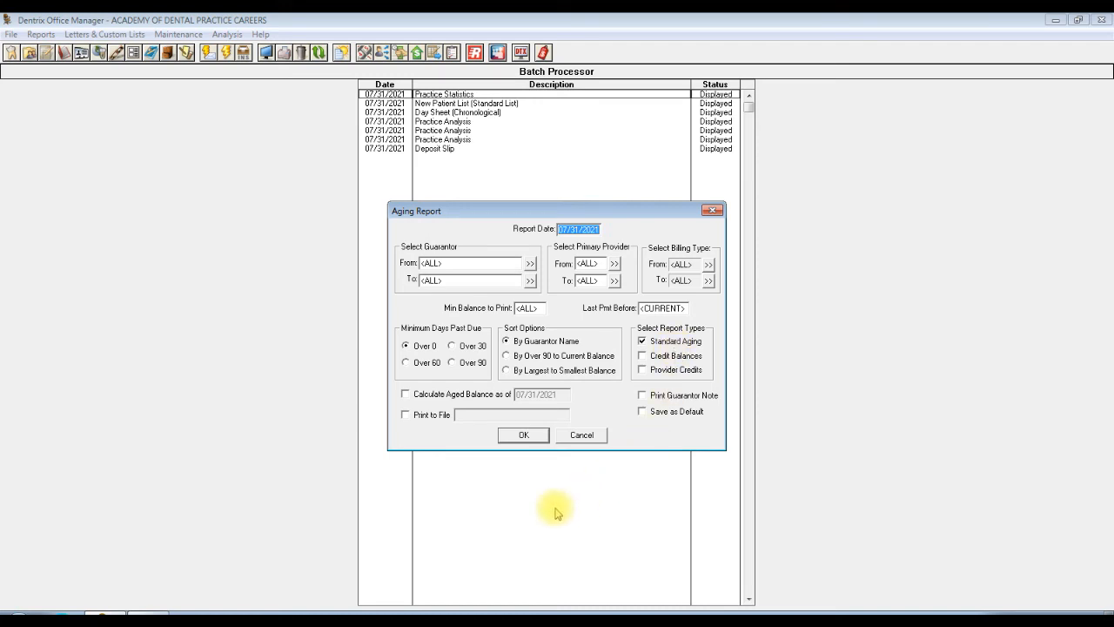
click(525, 435)
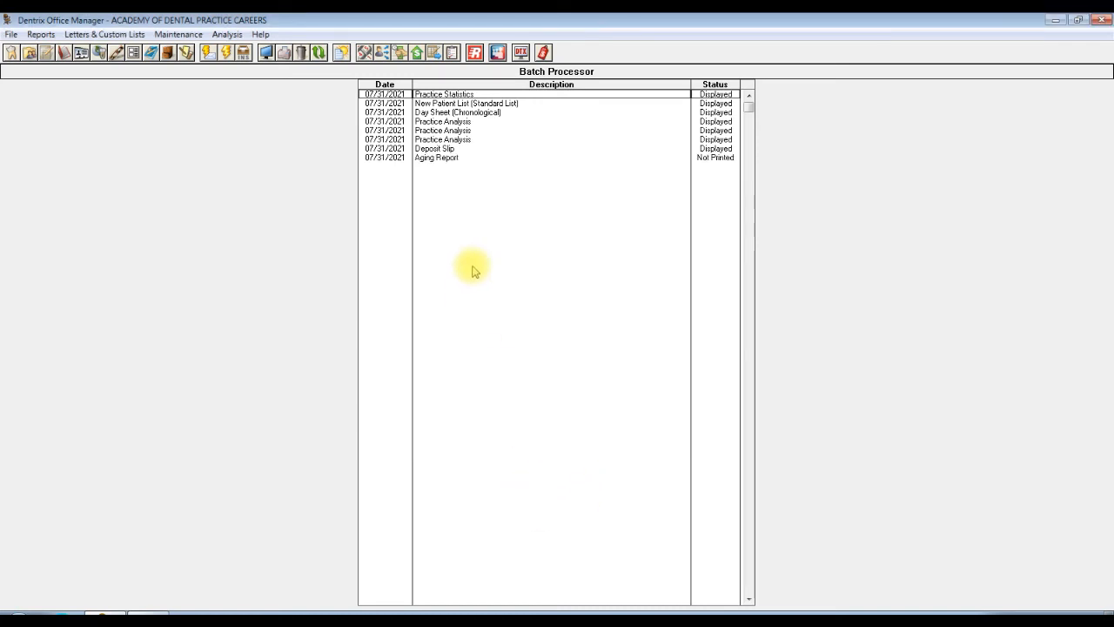
Preview the batched Aging Report at 60% zoom and page through to its last page.
click(441, 158)
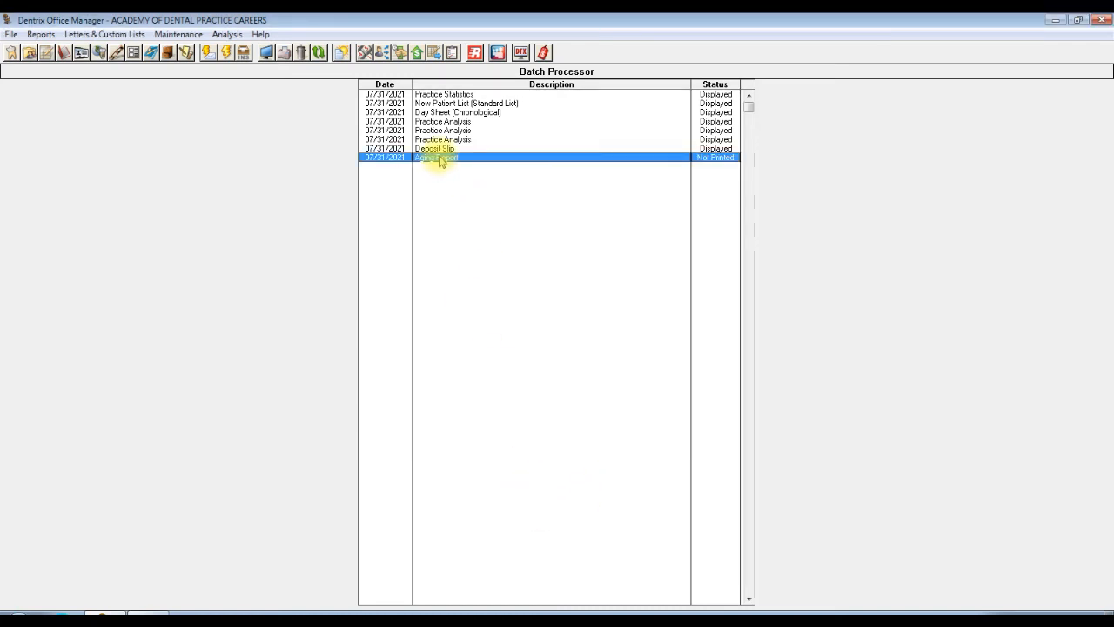
double_click(442, 158)
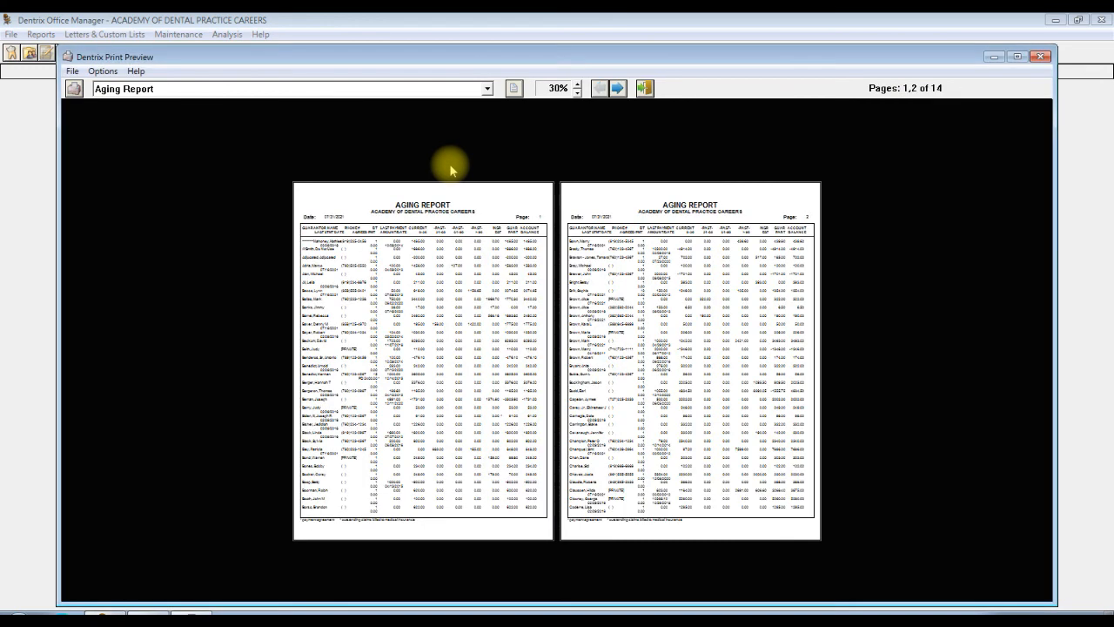
click(579, 84)
click(578, 84)
click(578, 85)
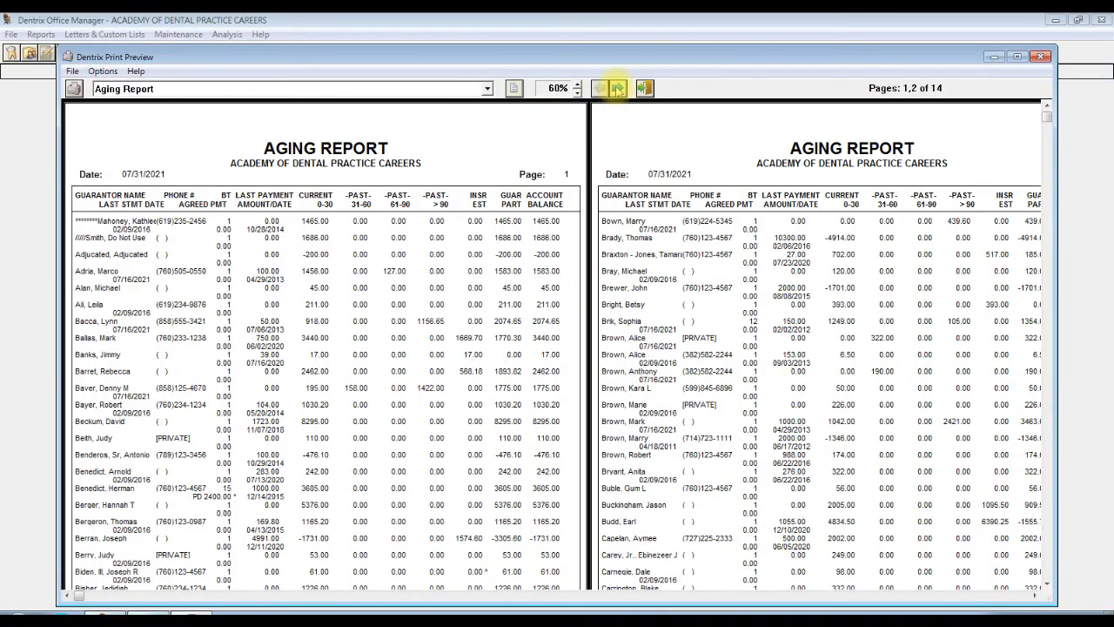
click(617, 88)
click(617, 88)
click(617, 88)
click(618, 88)
click(617, 87)
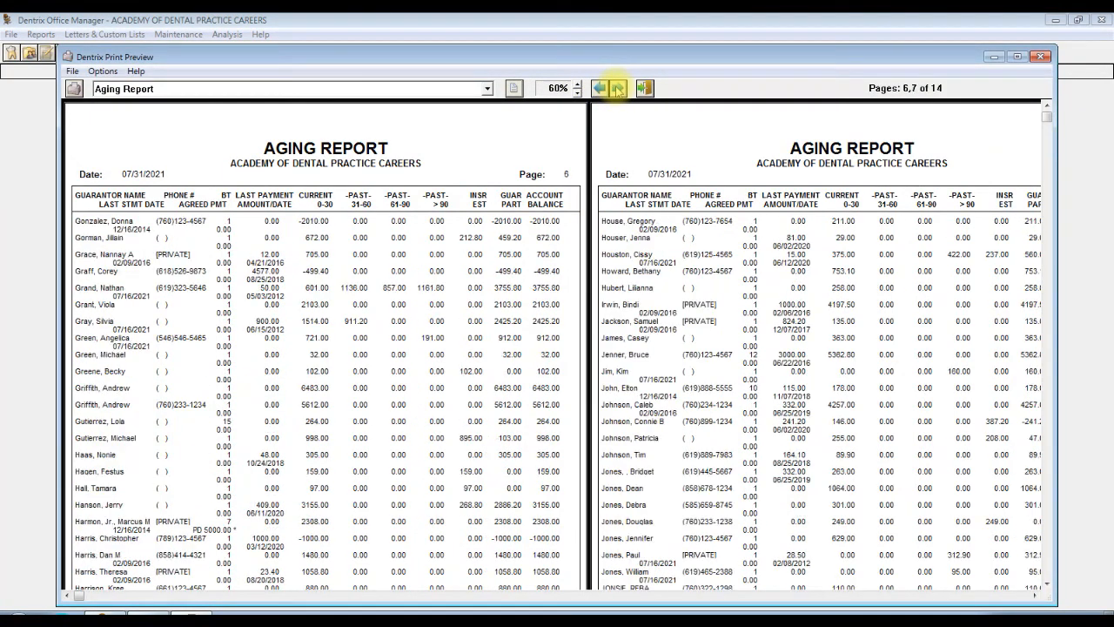
click(617, 88)
click(618, 88)
click(617, 88)
click(617, 88)
click(617, 88)
click(617, 88)
click(618, 88)
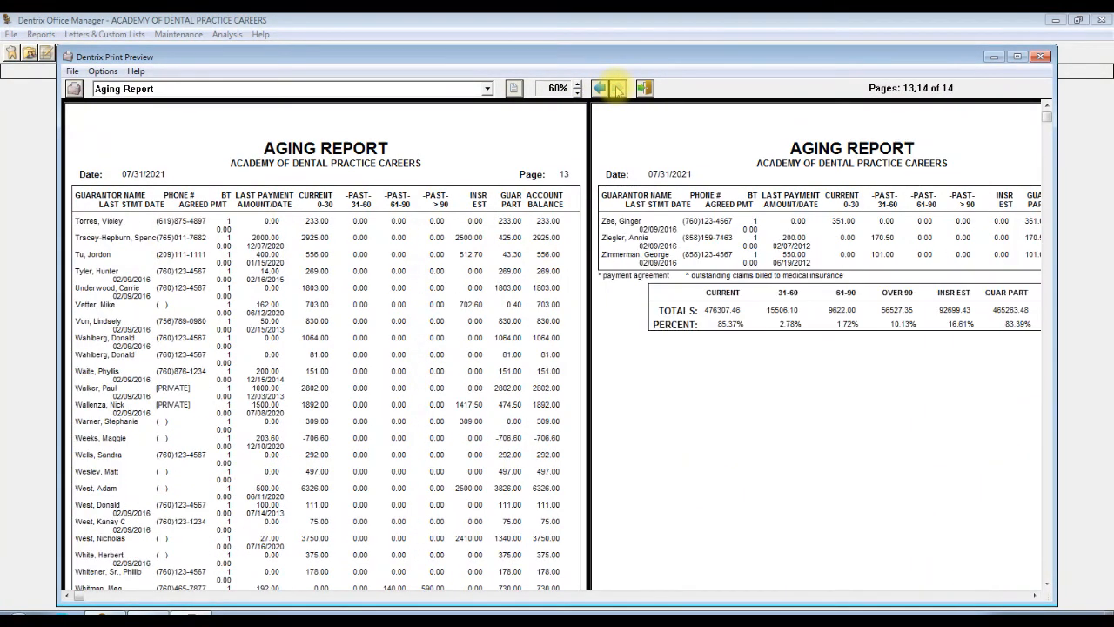
Examine the Aging Report's closing totals and percentages at 80% zoom and print the report.
click(1035, 596)
click(1035, 596)
click(1035, 595)
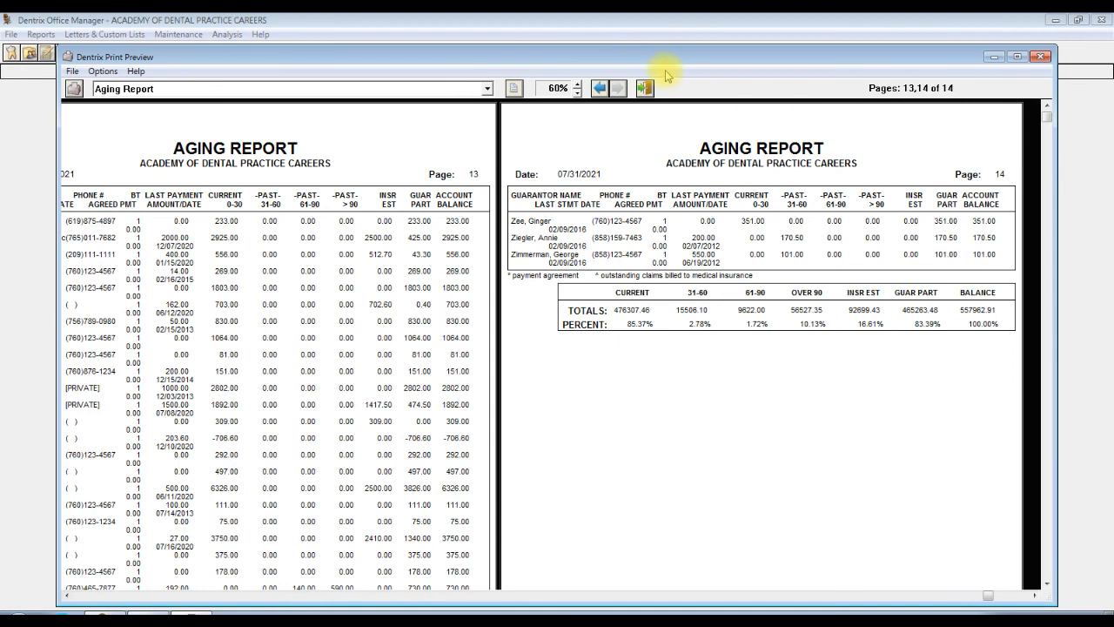
click(576, 85)
click(577, 84)
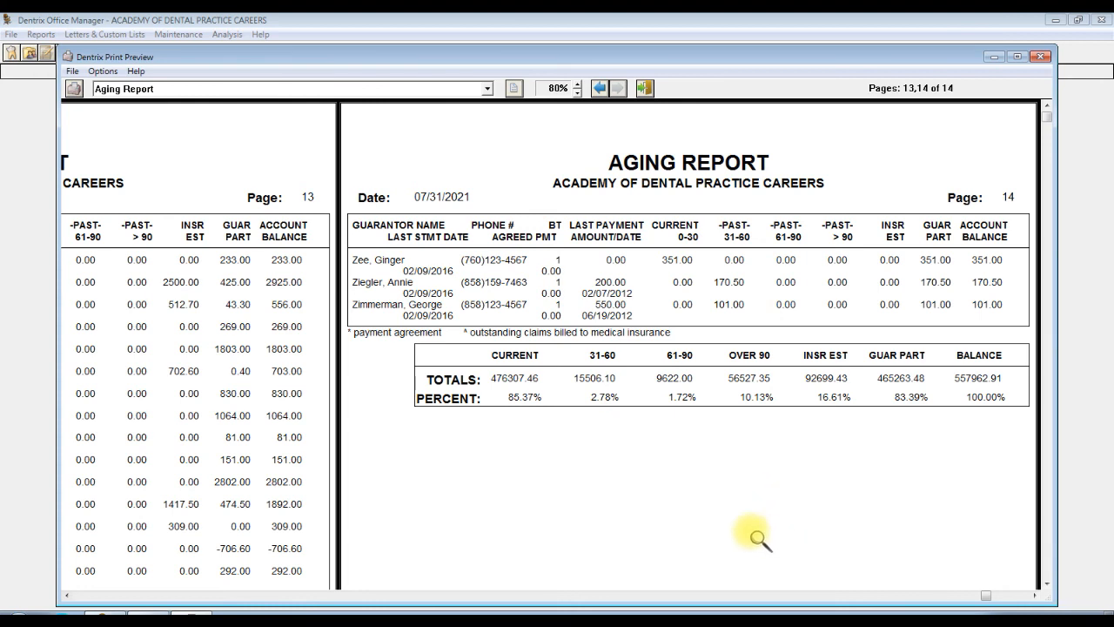
click(72, 71)
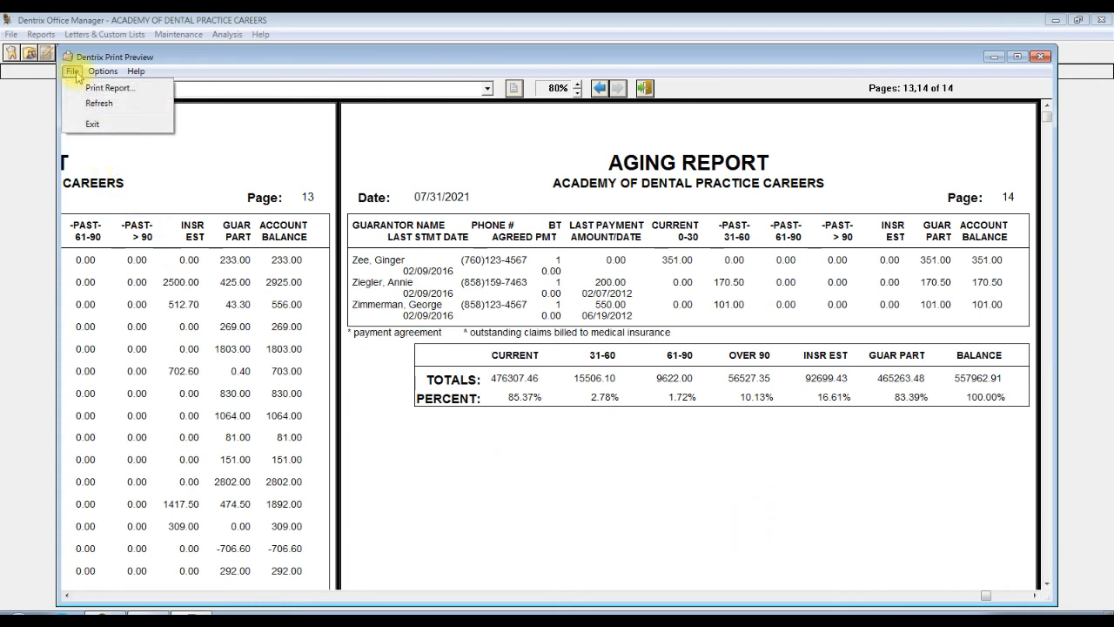
click(87, 91)
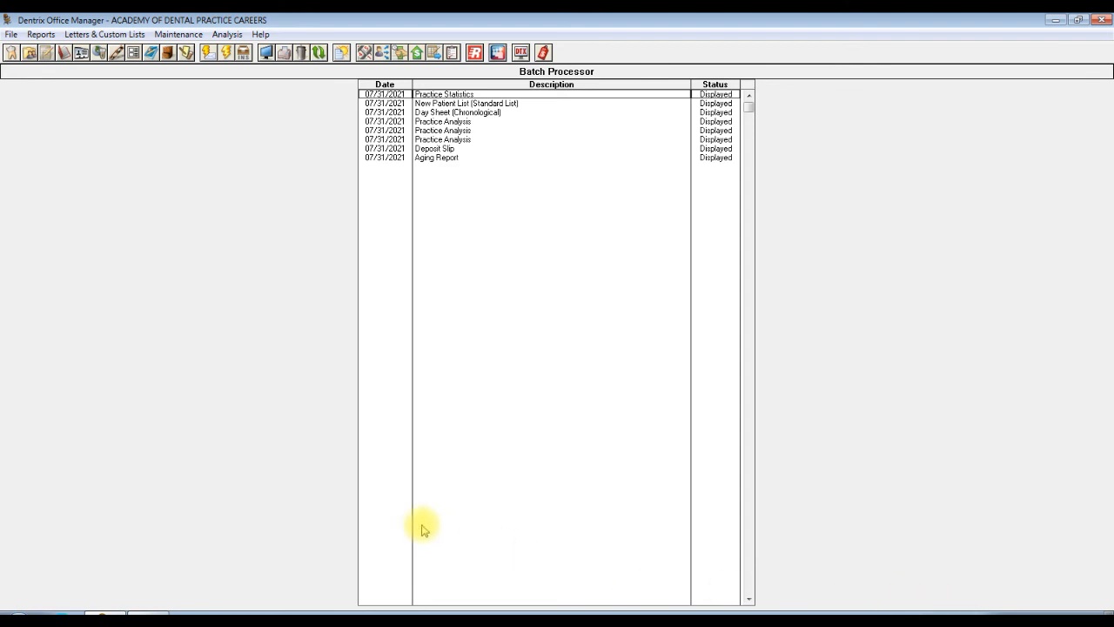
Batch an Aging Report with only Credit Balances selected instead of Standard Aging, and open the batched Credit Balance Report.
click(41, 35)
mouse_move(49, 102)
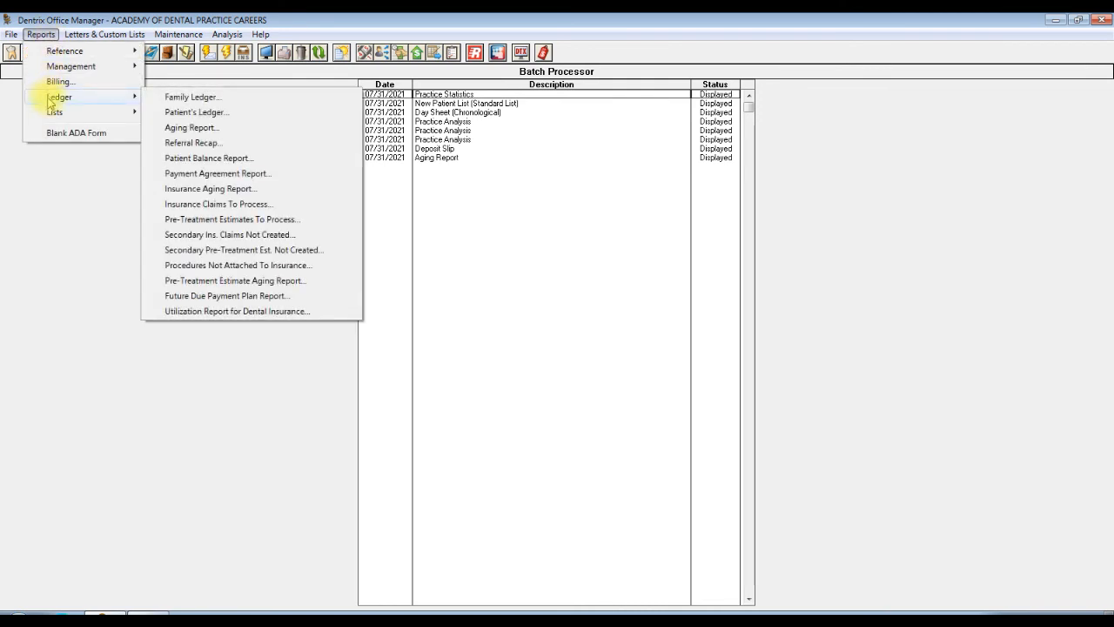
click(178, 128)
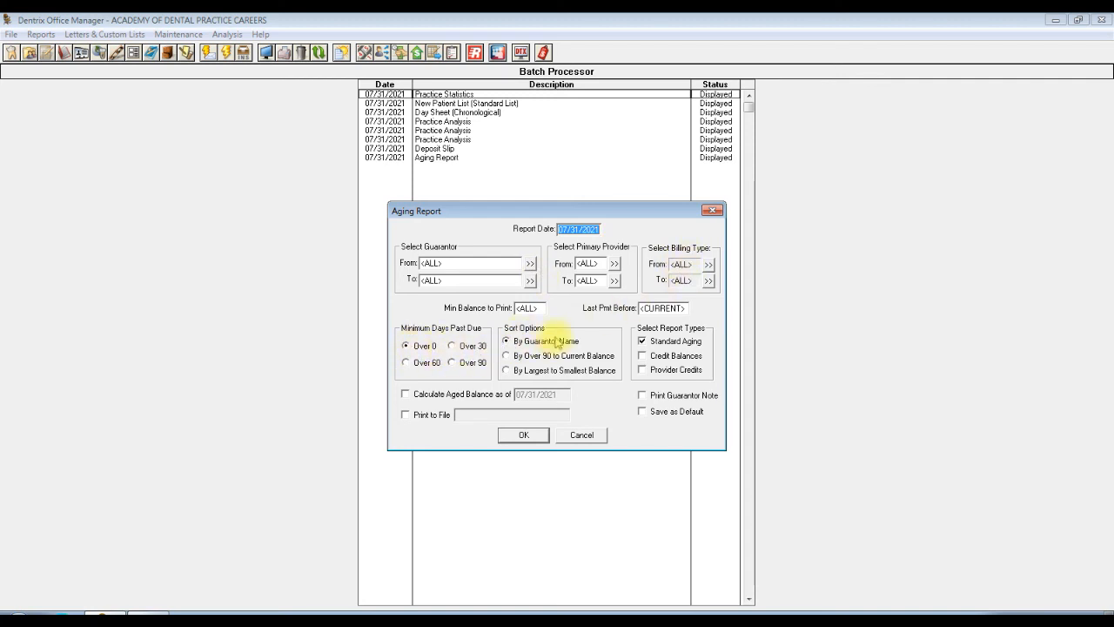
click(642, 343)
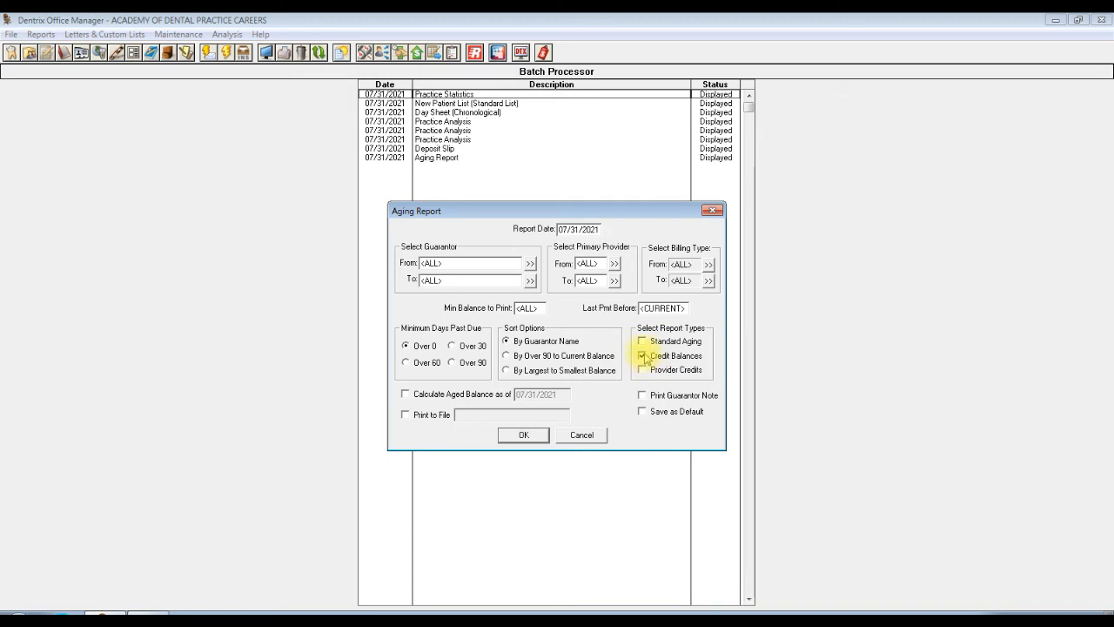
click(524, 435)
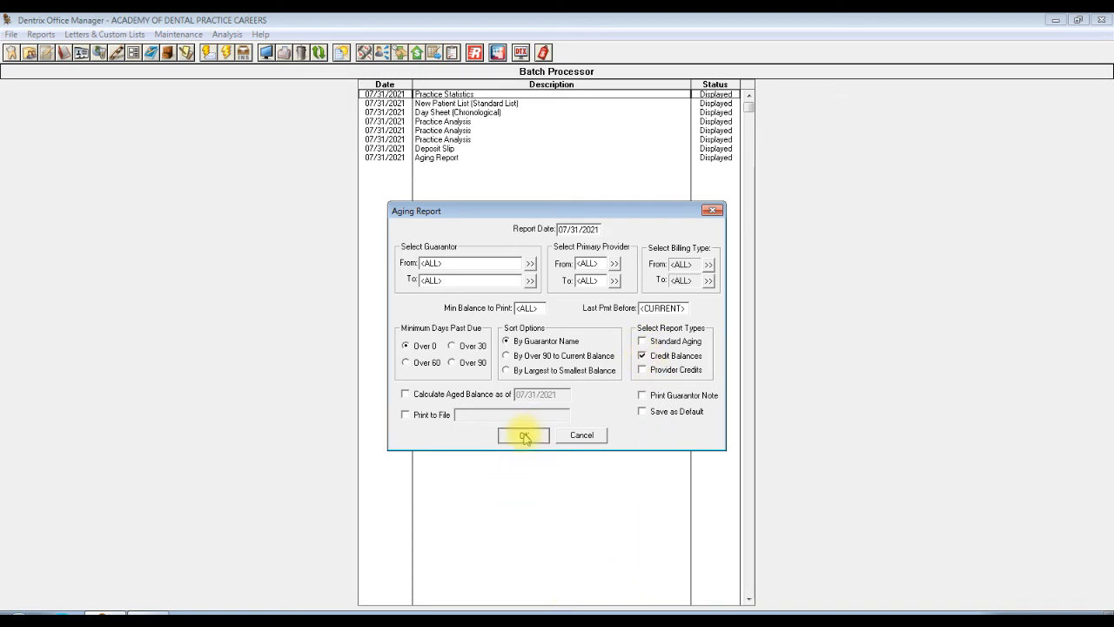
double_click(444, 166)
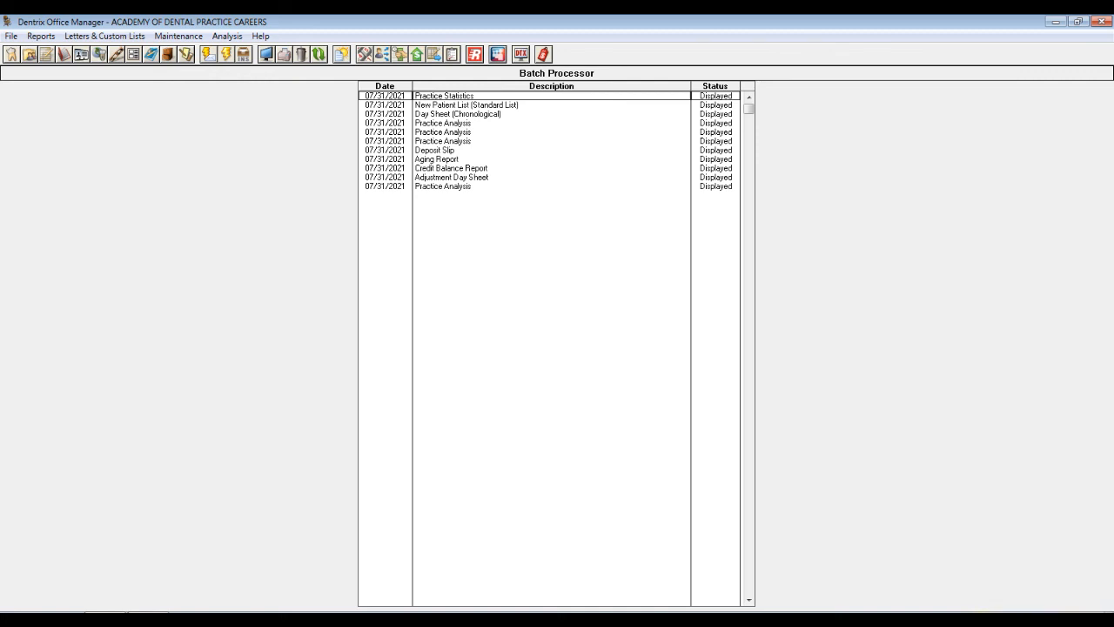
Open the practice definitions in Practice Setup and display the Fee Schedule Names definition type.
click(180, 37)
mouse_move(193, 72)
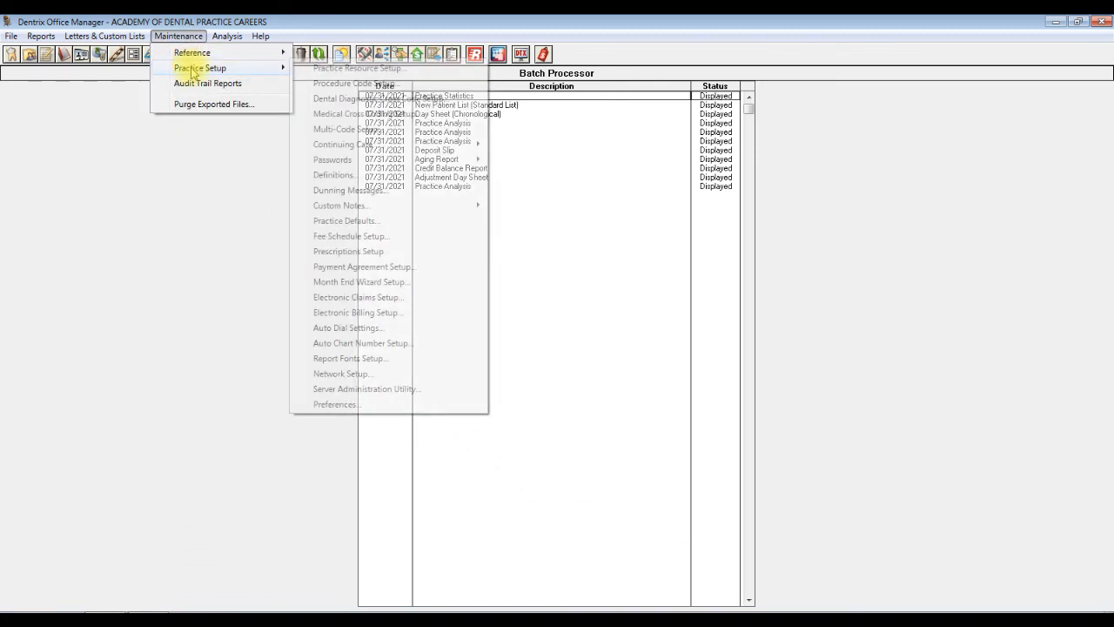
click(335, 175)
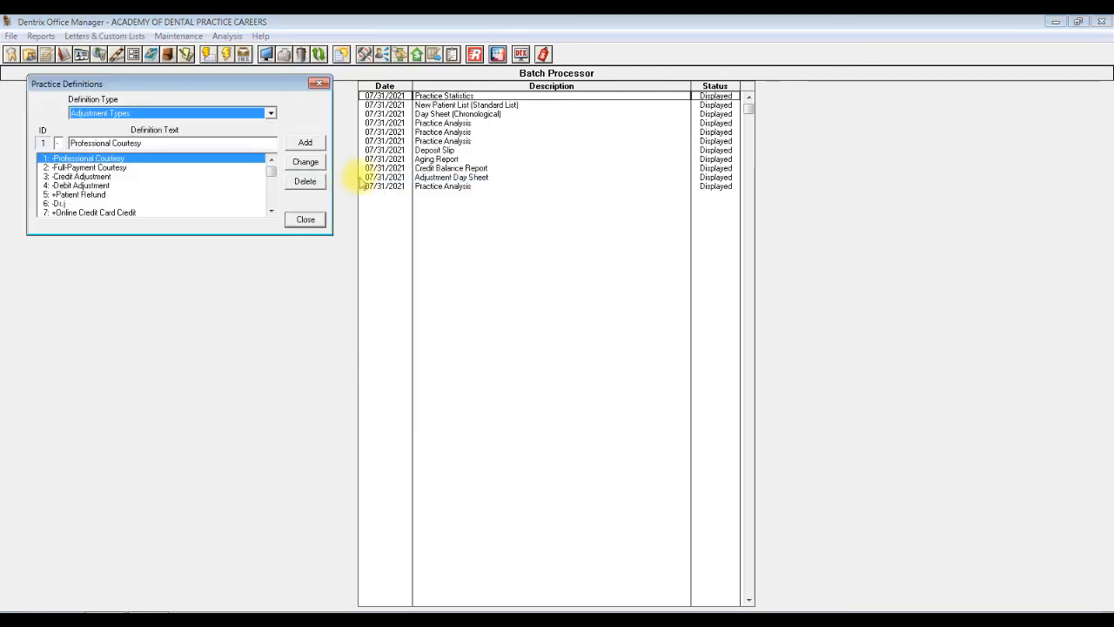
click(272, 113)
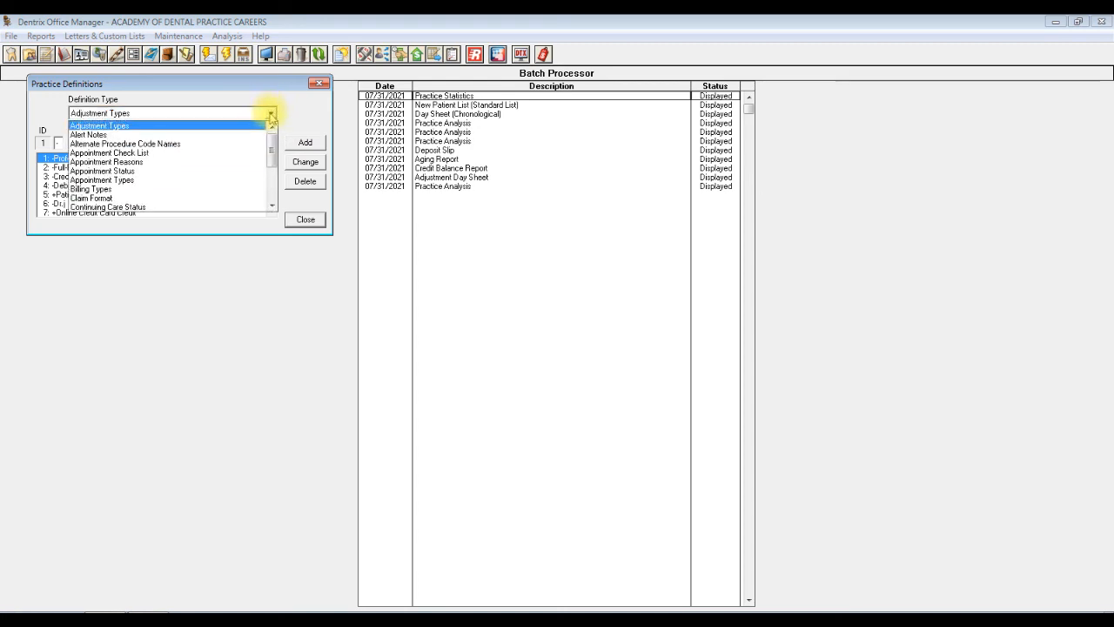
click(272, 207)
click(272, 207)
click(272, 207)
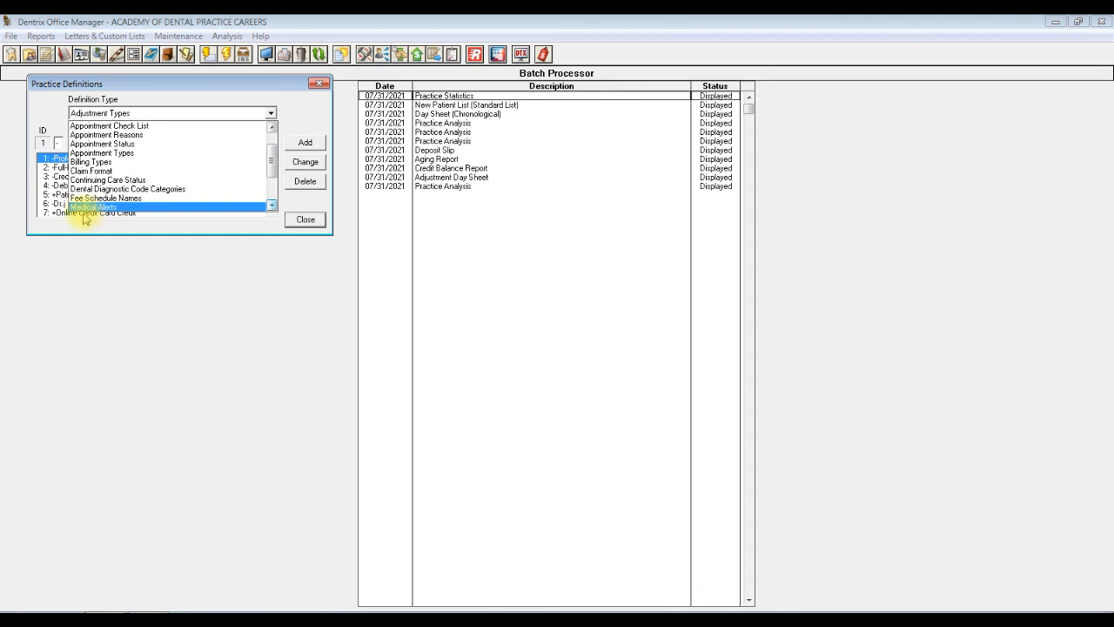
click(131, 199)
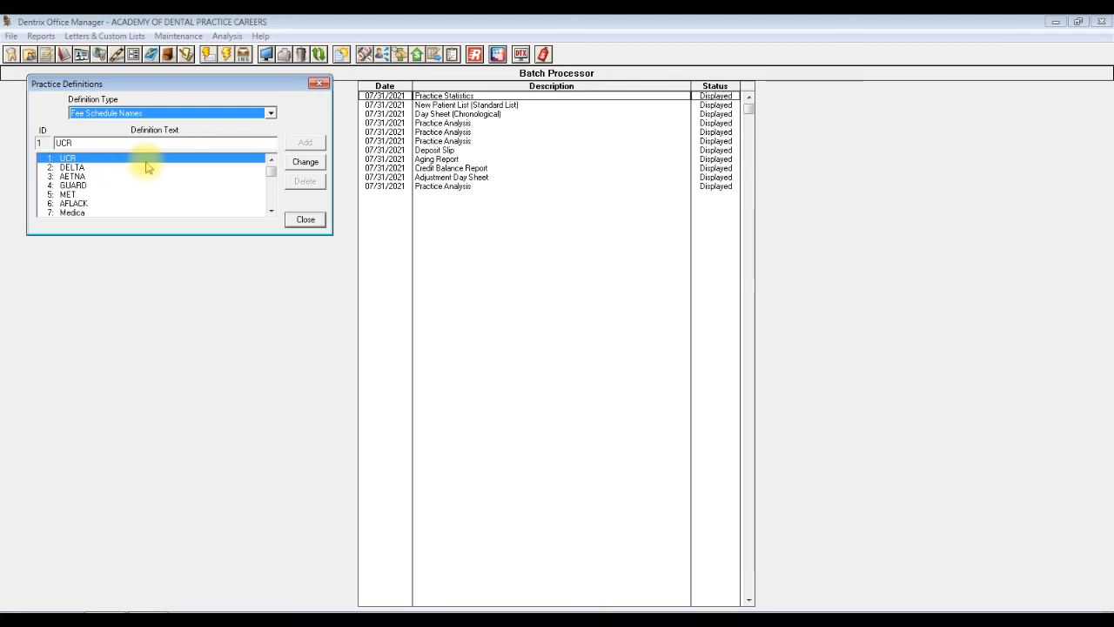
Review the fee schedule names from DELTA through AFLACK and the remaining entries, and close Practice Definitions.
click(83, 167)
click(84, 176)
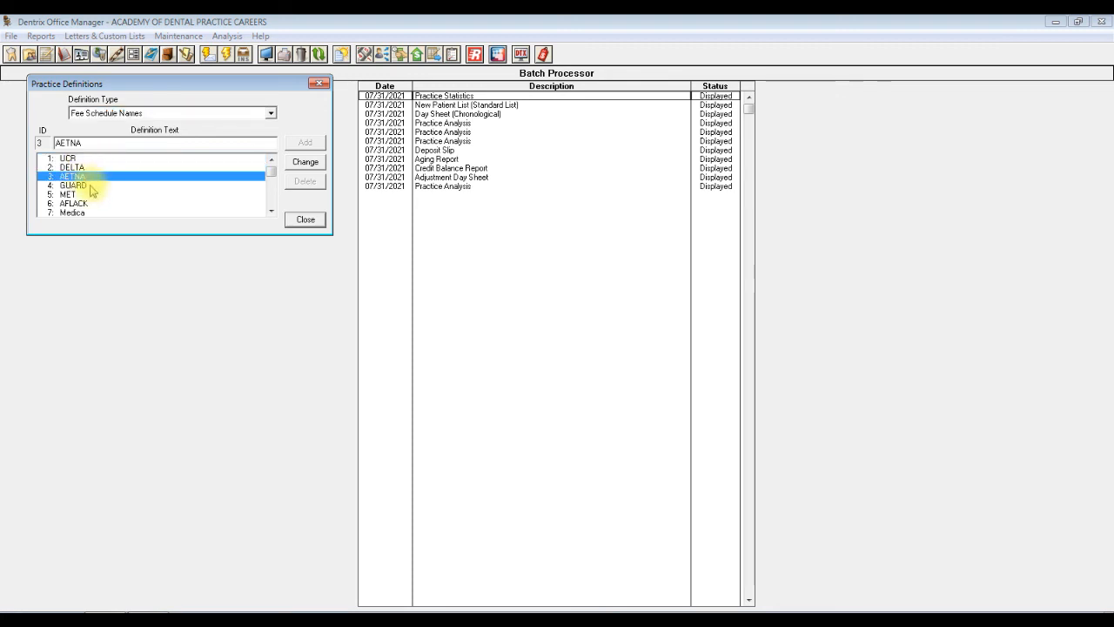
click(87, 186)
click(74, 194)
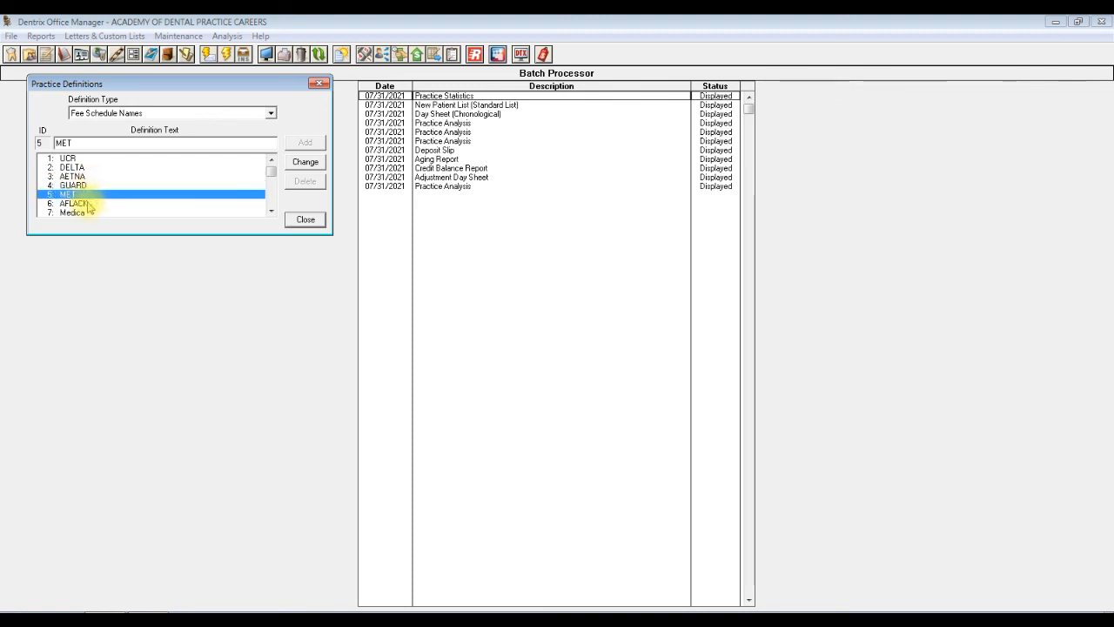
click(91, 203)
click(271, 211)
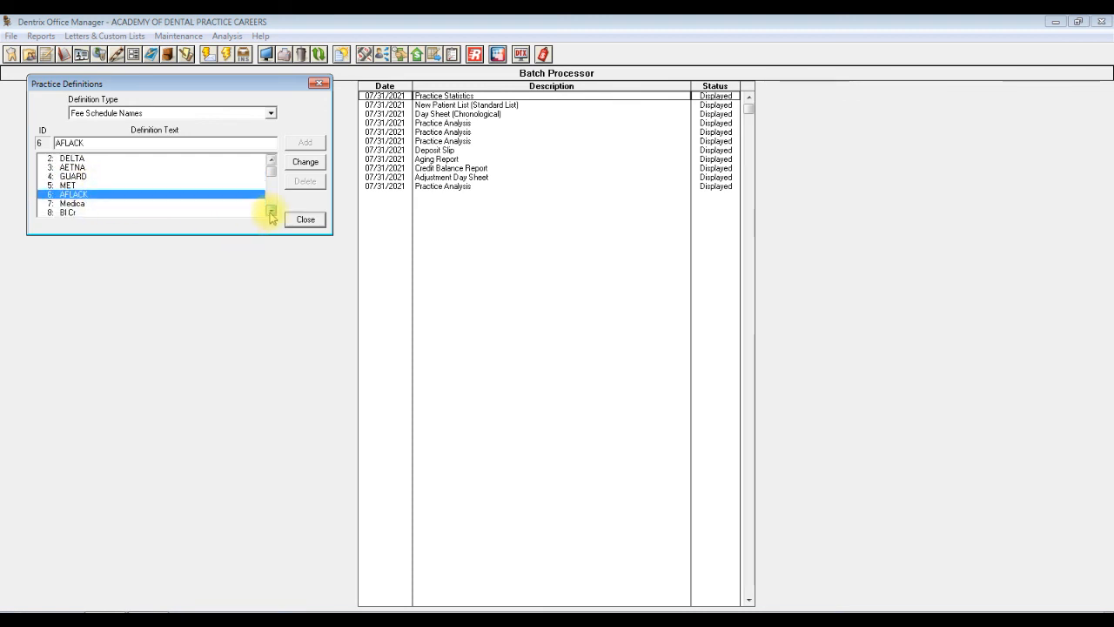
click(271, 210)
click(271, 211)
click(271, 211)
click(271, 210)
click(270, 211)
click(271, 211)
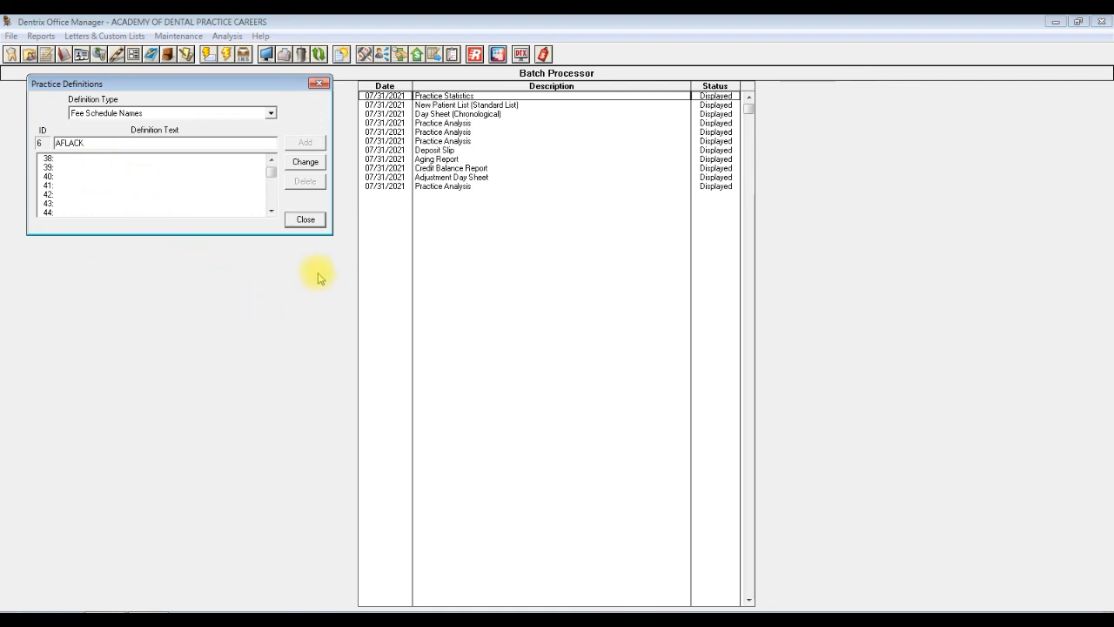
click(306, 220)
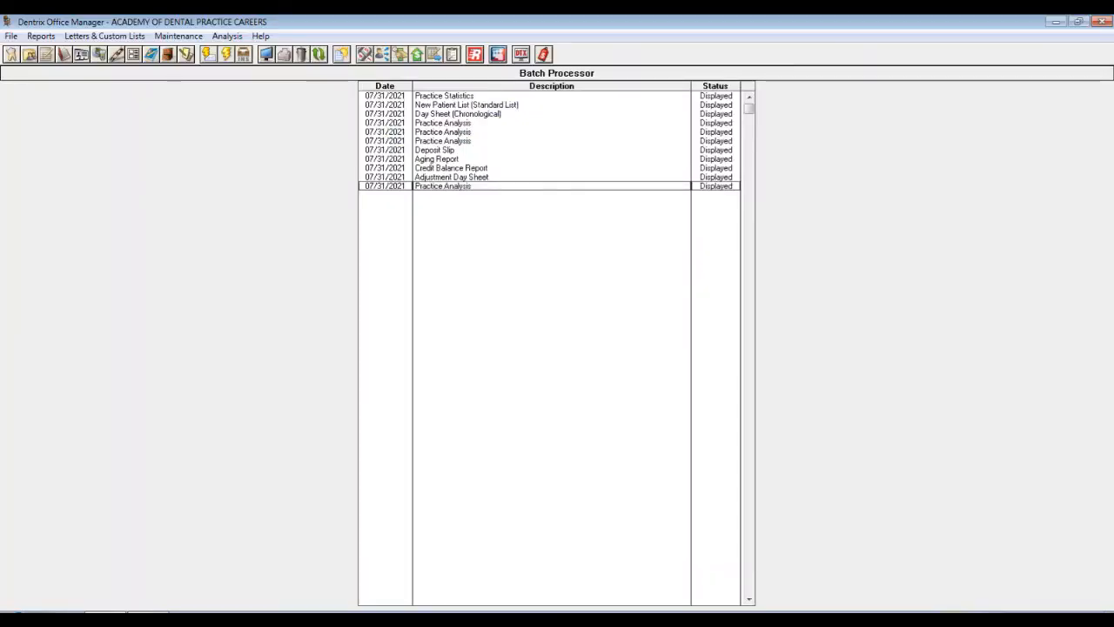
Batch a dental Insurance Claim Aging Report for all patients, providers and carriers, Over 0 days past due, and open it in the print preview.
click(41, 37)
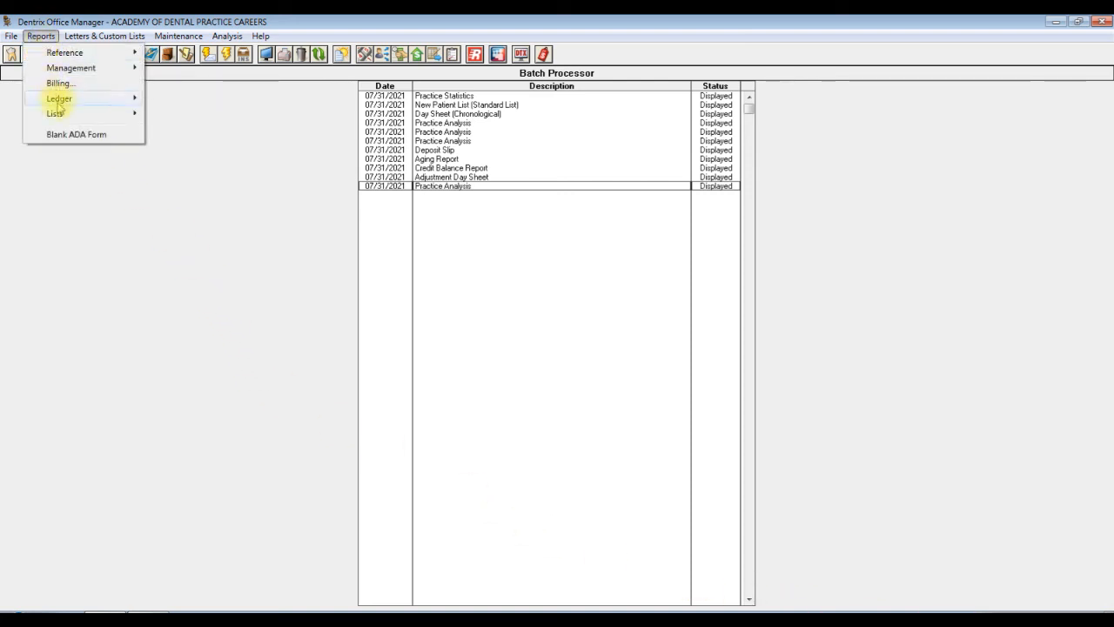
mouse_move(57, 98)
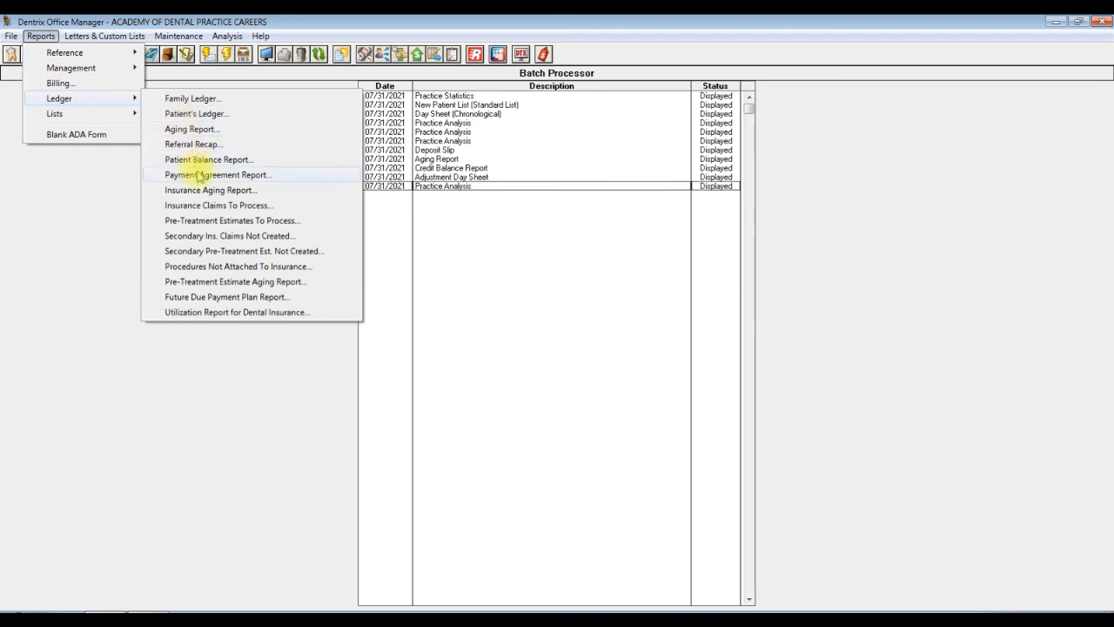
click(202, 189)
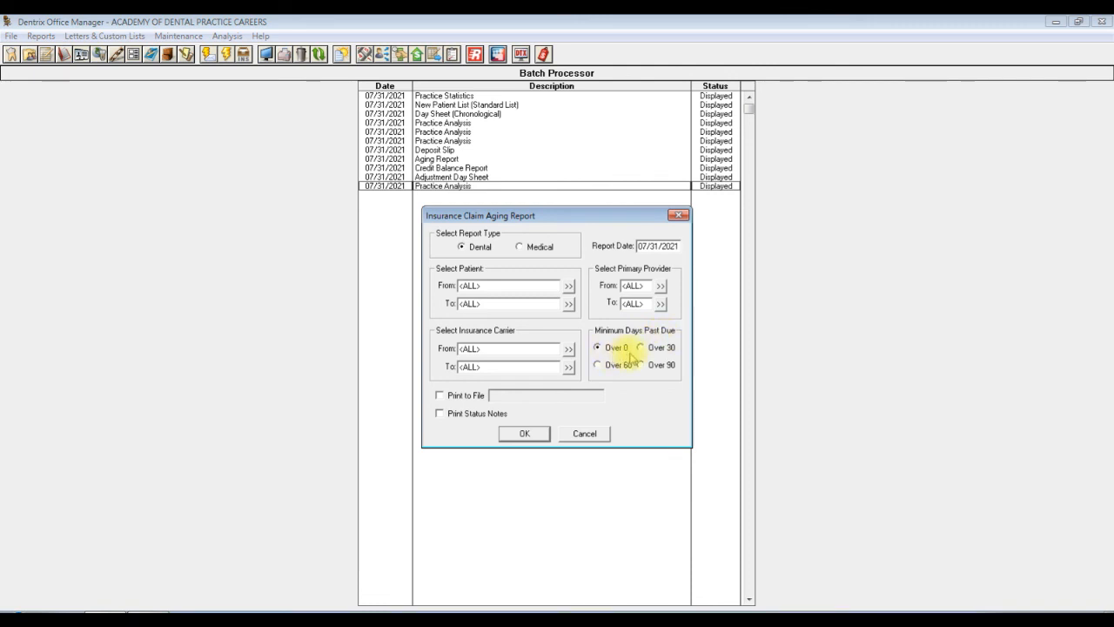
click(524, 434)
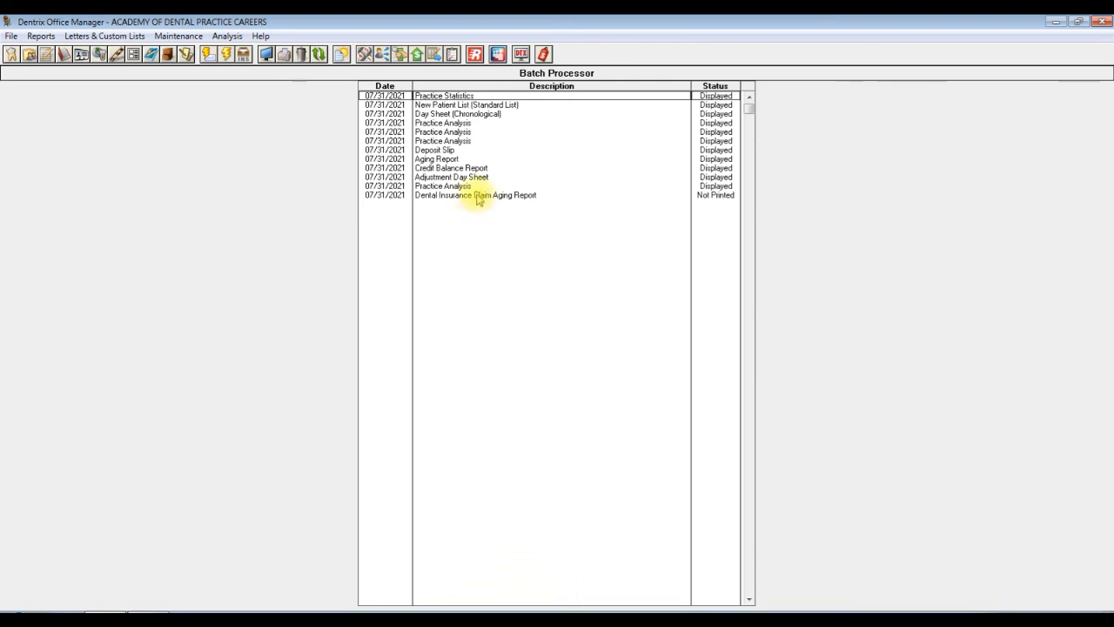
double_click(478, 195)
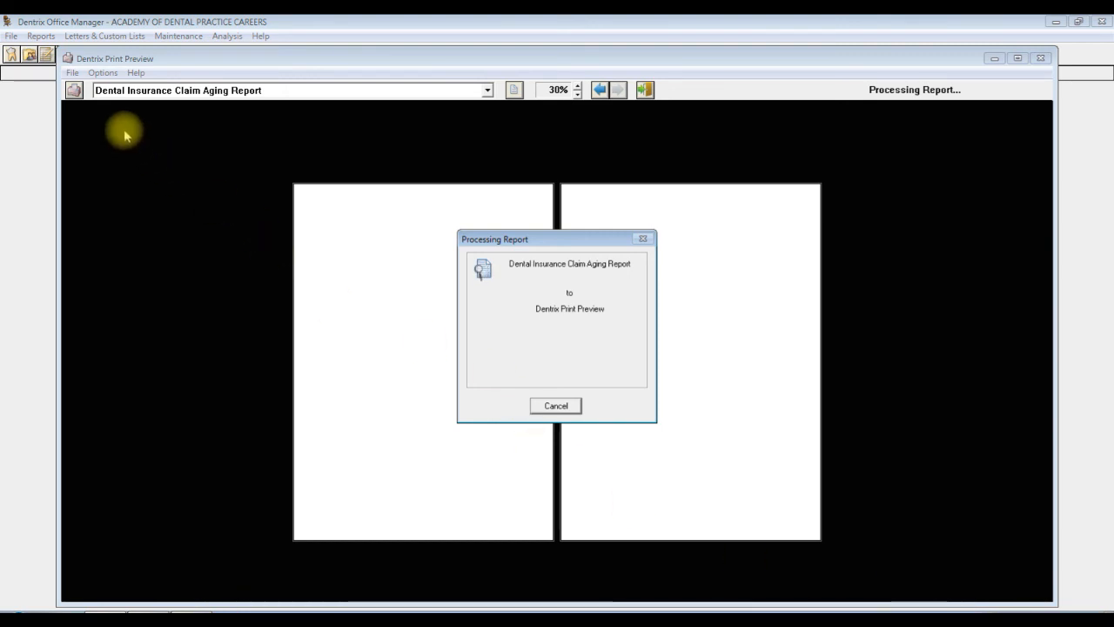
View the print options for the Dental Insurance Claim Aging Report, cancel without printing, and close the preview.
click(72, 73)
click(98, 90)
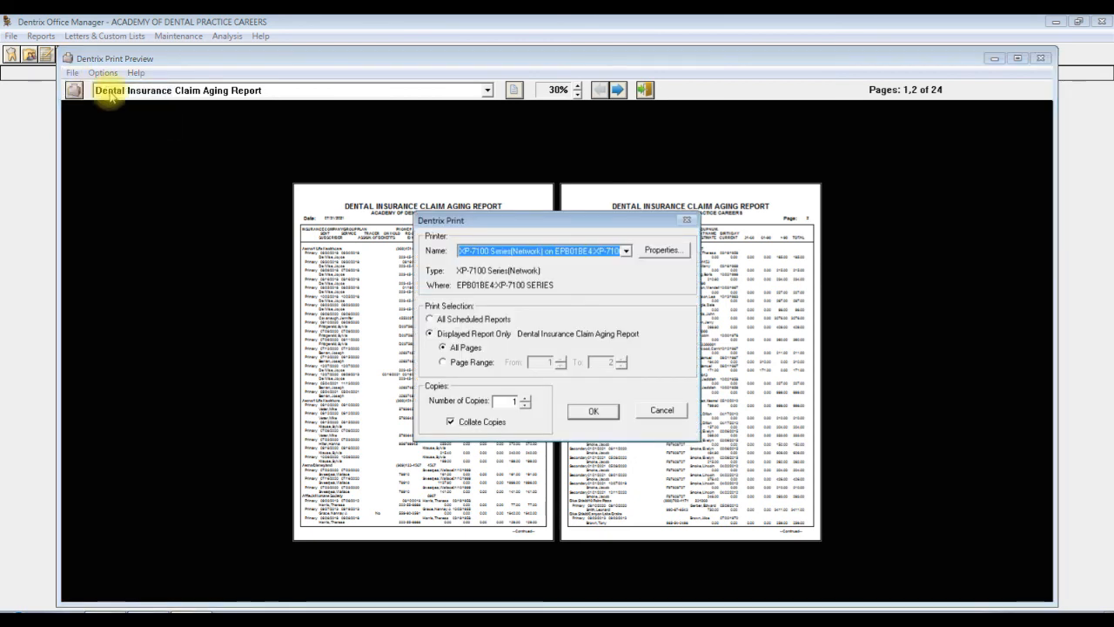
click(661, 410)
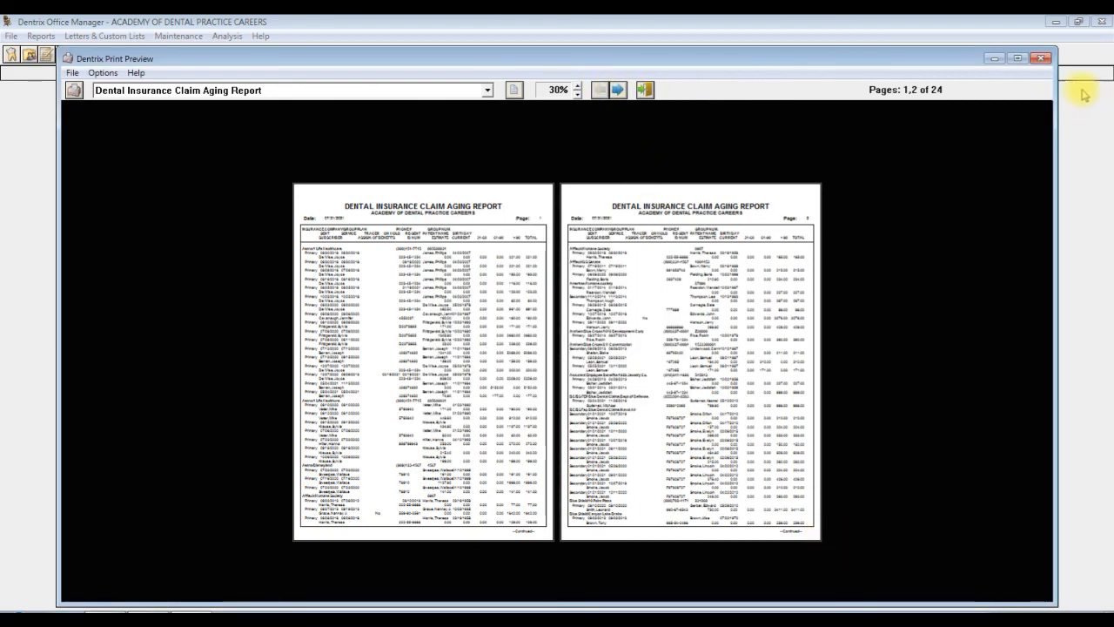
click(1041, 59)
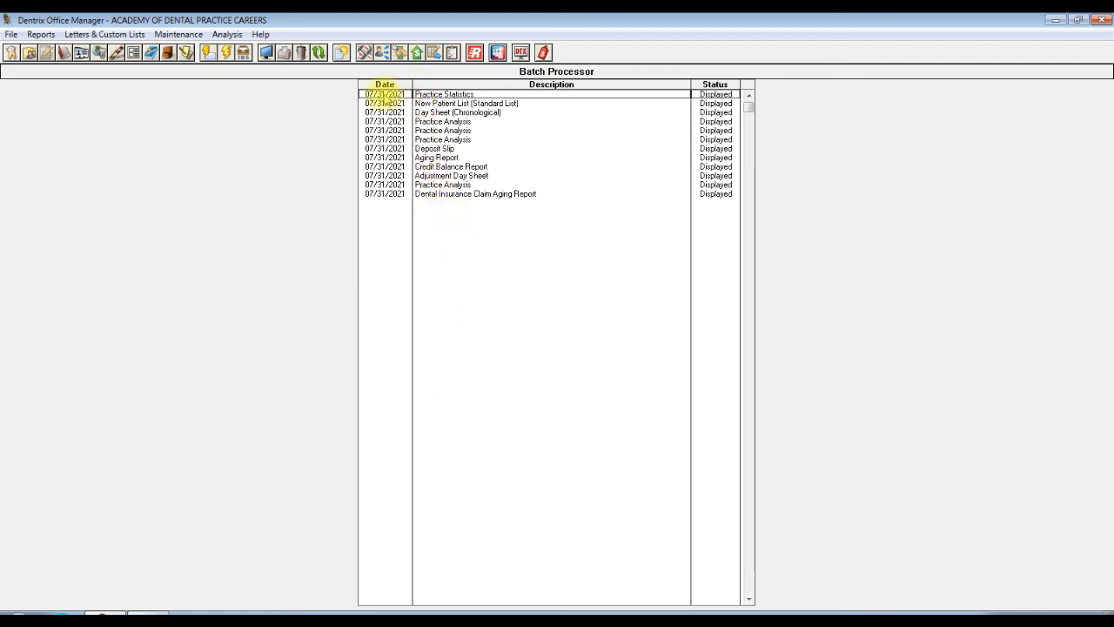
Delete all reports from the Batch Processor using the All Reports option and confirm the deletion.
click(299, 54)
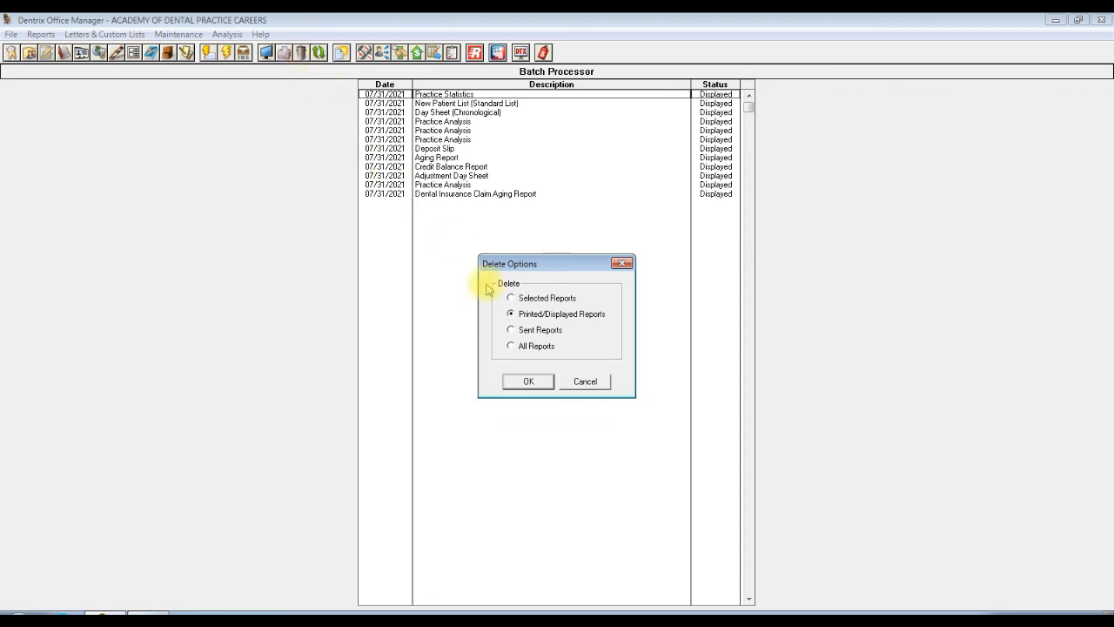
click(511, 346)
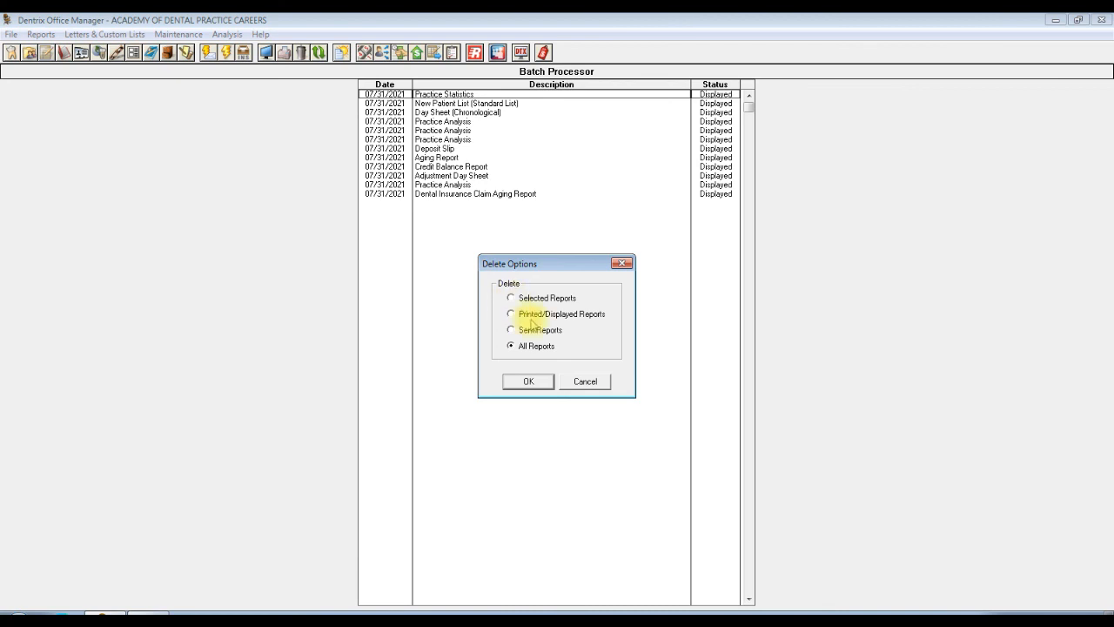
click(530, 381)
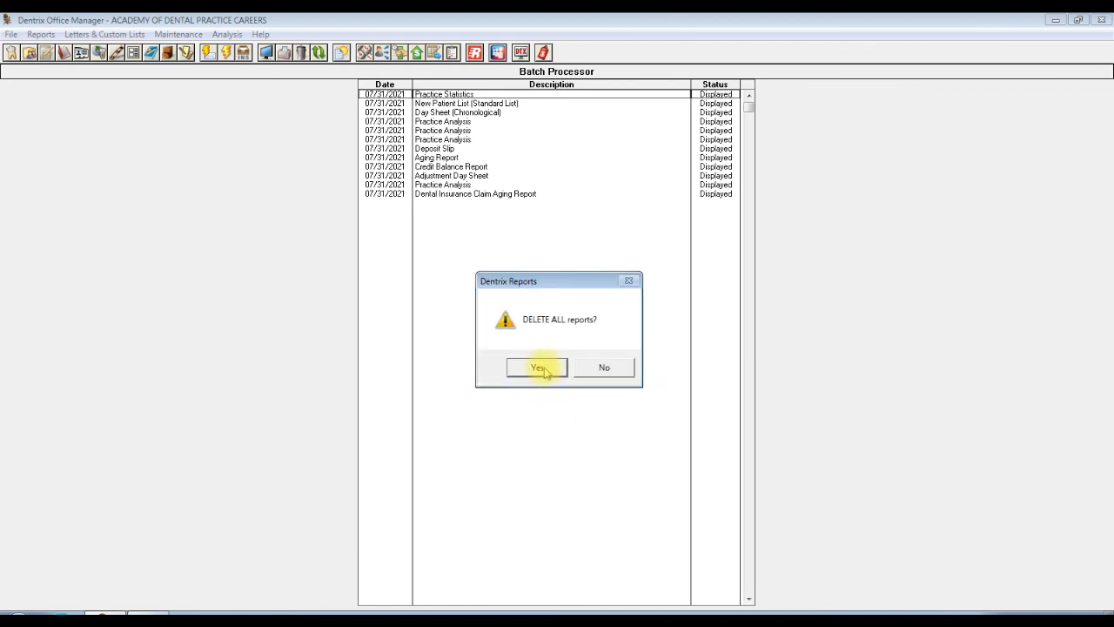
click(540, 367)
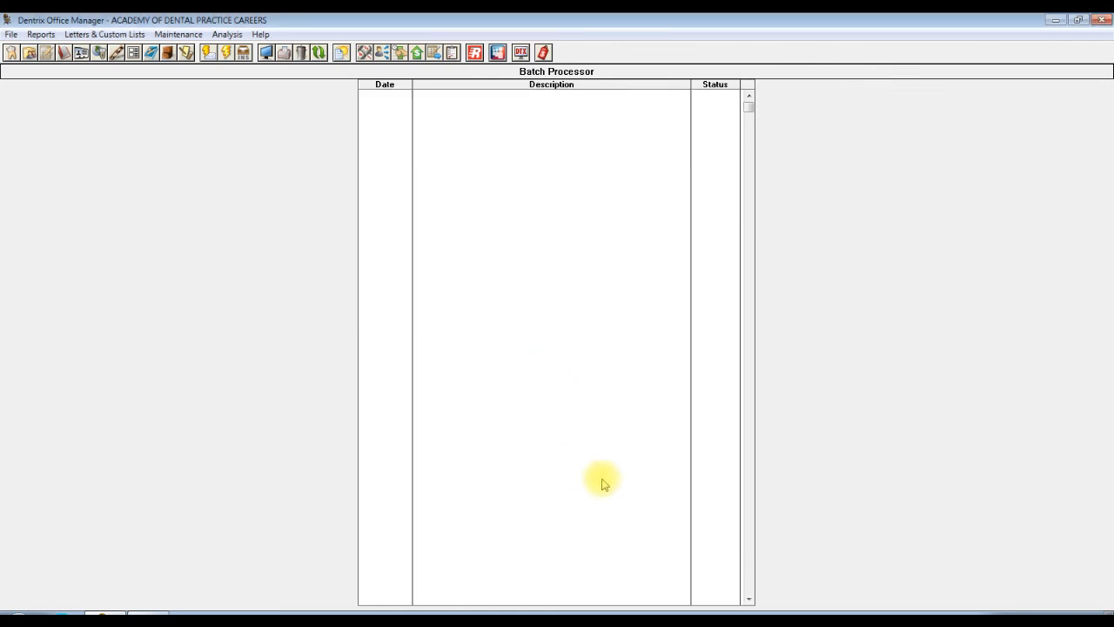